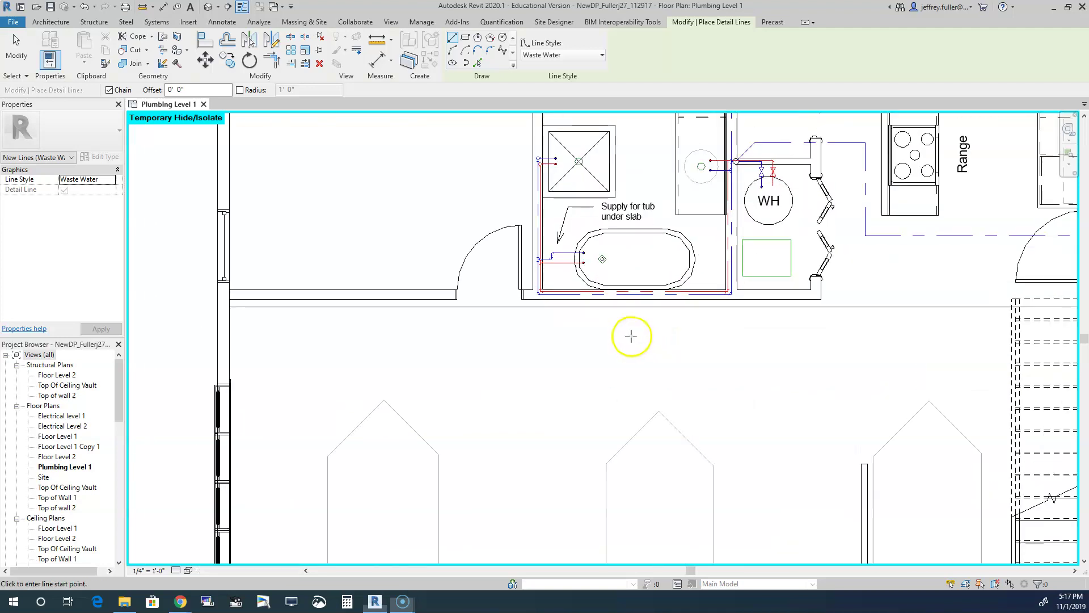
# - Examine the drain positions of the shower, tub, sink and toilet in the bathroom plan
pyautogui.scroll(4, 603, 280)
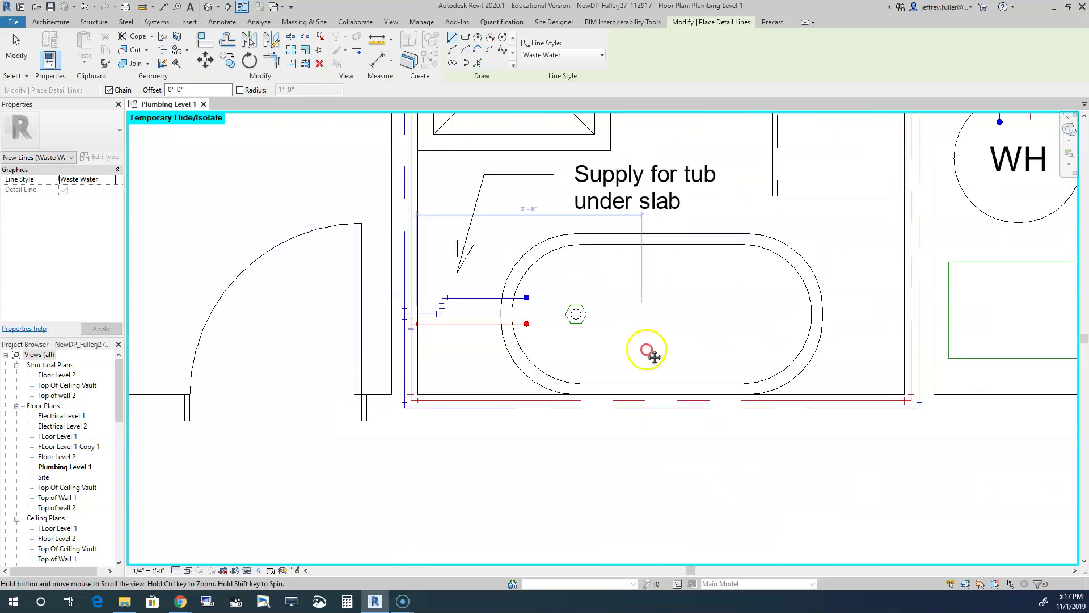
pyautogui.moveTo(669, 418); pyautogui.dragTo(715, 576, button='middle')
pyautogui.scroll(5, 646, 267)
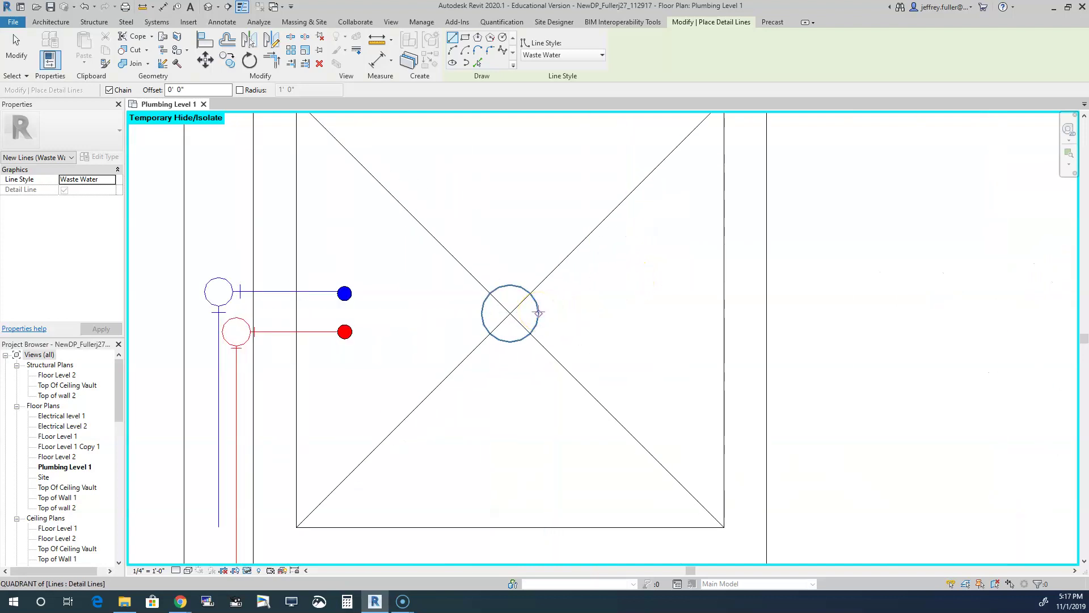
pyautogui.scroll(-5, 795, 291)
pyautogui.moveTo(810, 285); pyautogui.dragTo(786, 484, button='middle')
pyautogui.scroll(-4, 718, 291)
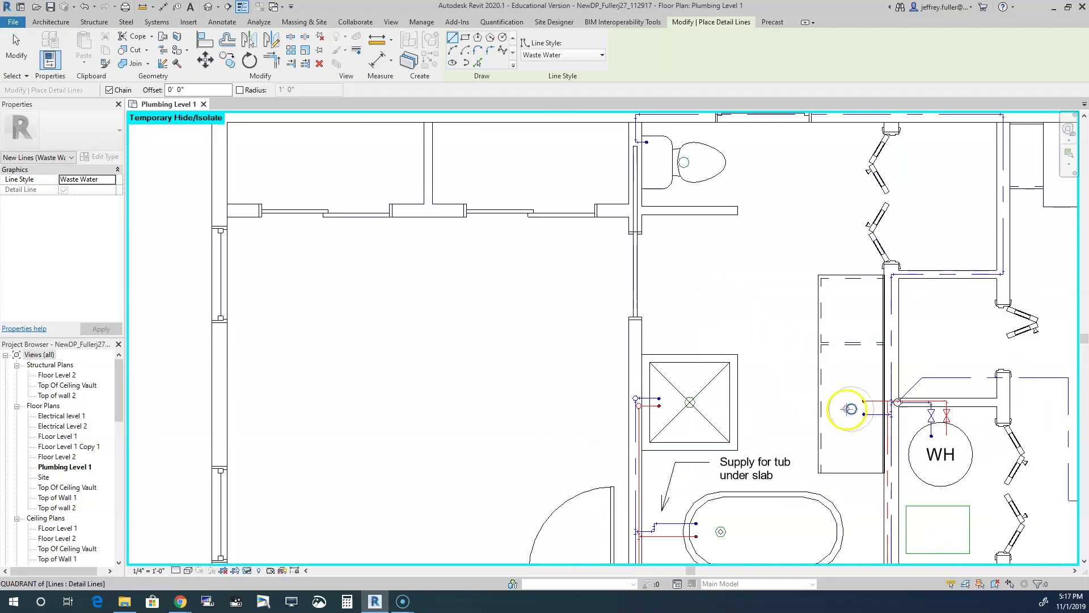
pyautogui.moveTo(725, 290); pyautogui.dragTo(617, 50, button='middle')
pyautogui.scroll(1, 712, 397)
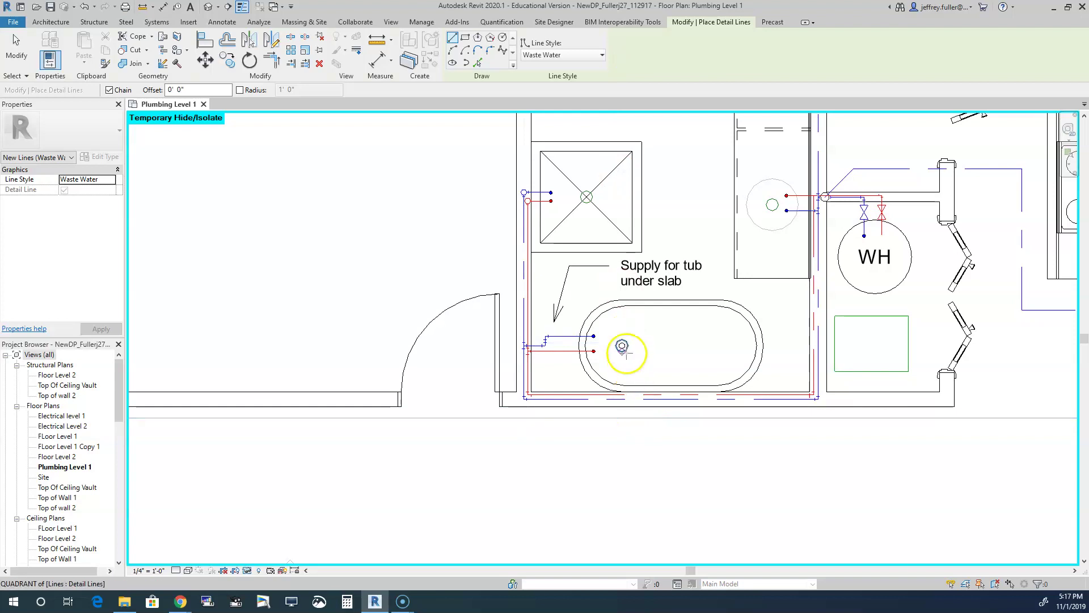
pyautogui.scroll(4, 639, 345)
pyautogui.scroll(-4, 626, 194)
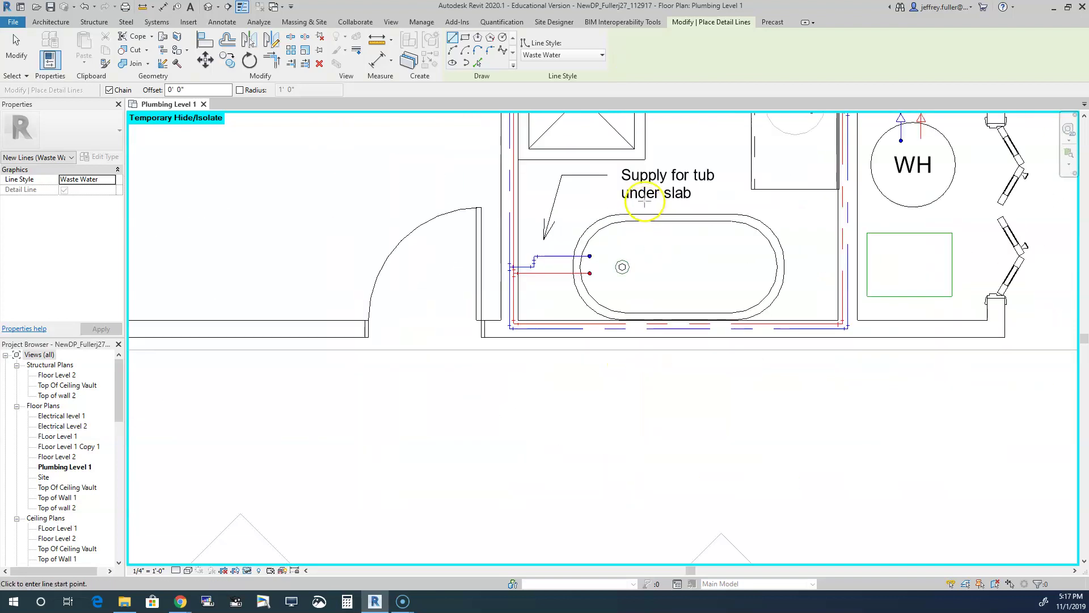
pyautogui.scroll(1, 670, 243)
pyautogui.moveTo(670, 243); pyautogui.dragTo(670, 243, button='middle')
pyautogui.scroll(-1, 670, 243)
pyautogui.scroll(1, 710, 153)
pyautogui.moveTo(710, 153); pyautogui.dragTo(696, 263, button='middle')
pyautogui.scroll(-2, 703, 297)
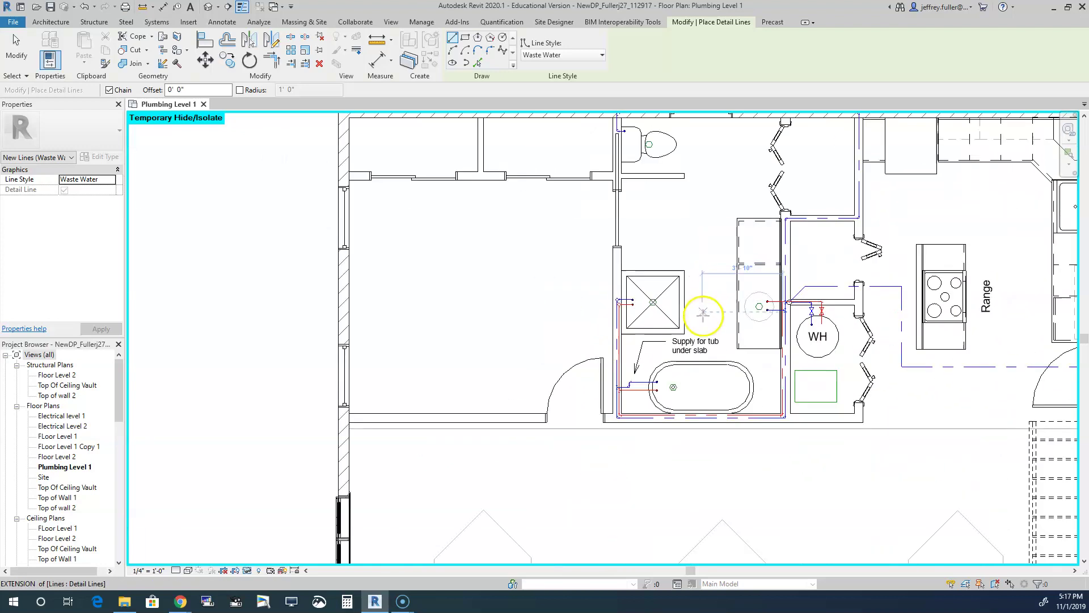
pyautogui.click(705, 322)
pyautogui.press('Escape')
pyautogui.moveTo(705, 318); pyautogui.dragTo(635, 221, button='middle')
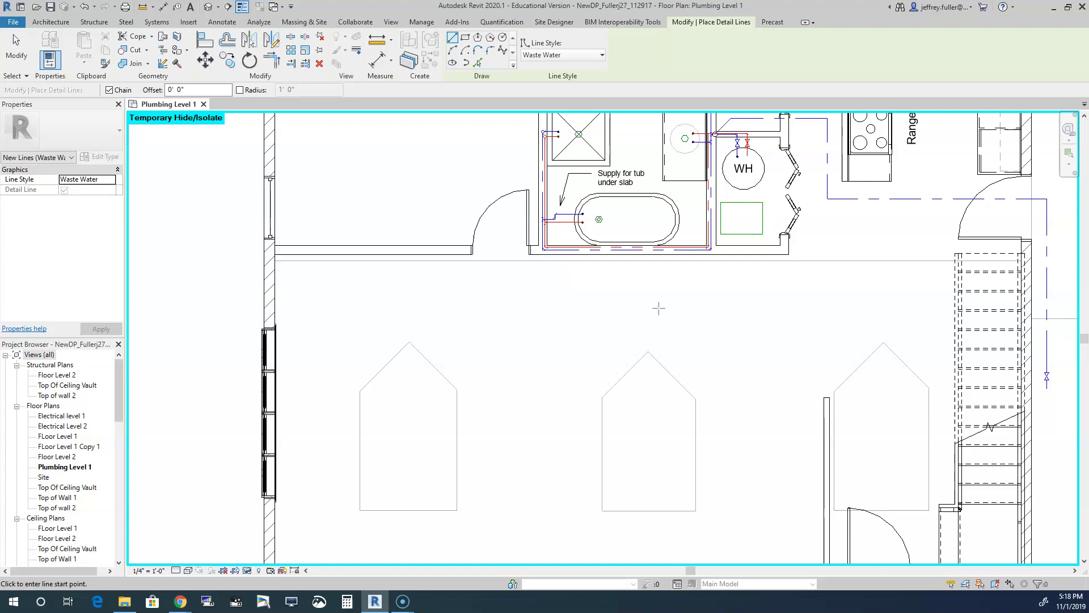
# - Examine the whole floor plan and the site in front of the porch for a waste line route
pyautogui.scroll(-5, 659, 308)
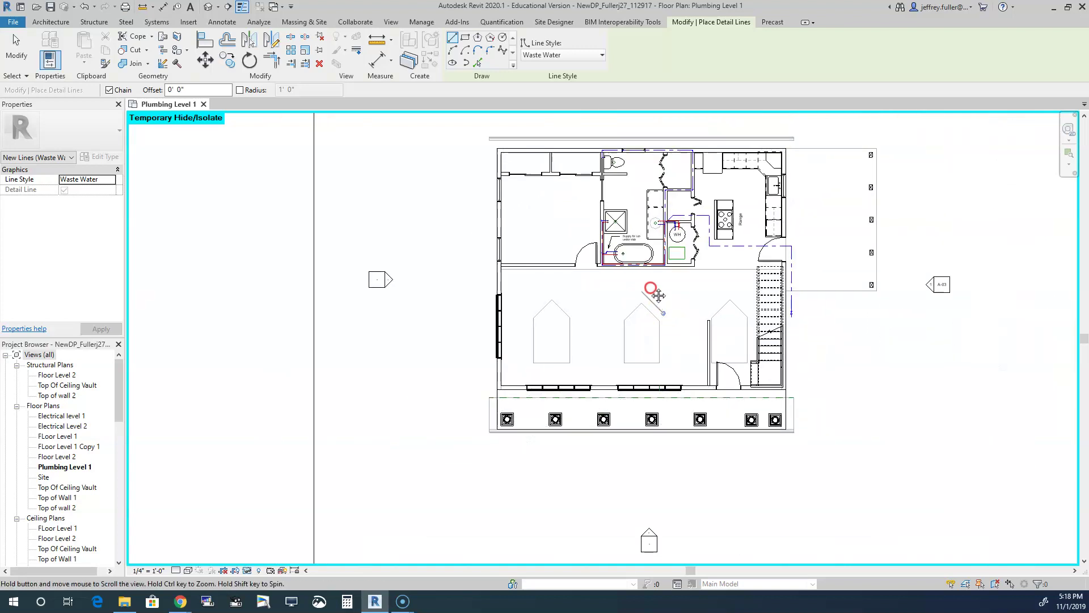
pyautogui.click(613, 248)
pyautogui.press('Escape')
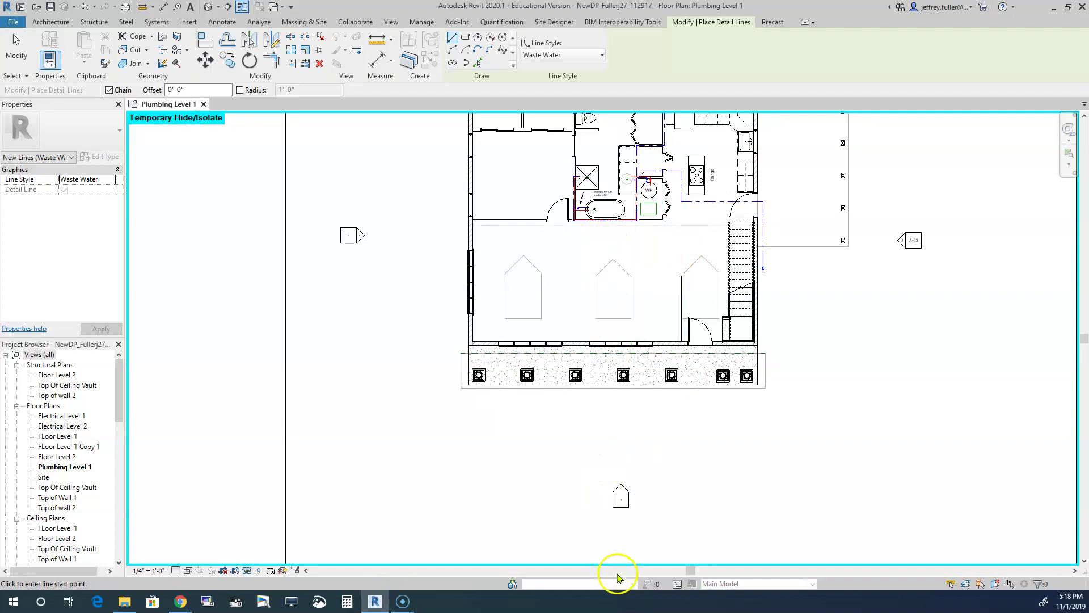
pyautogui.click(639, 344)
pyautogui.press('Escape')
pyautogui.scroll(-4, 639, 428)
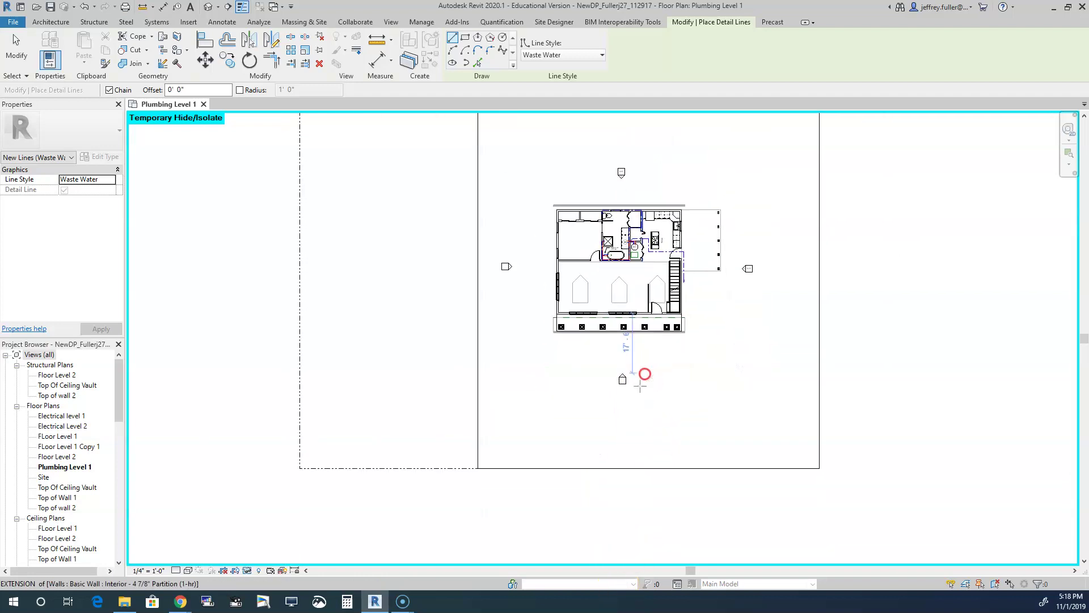
pyautogui.click(603, 334)
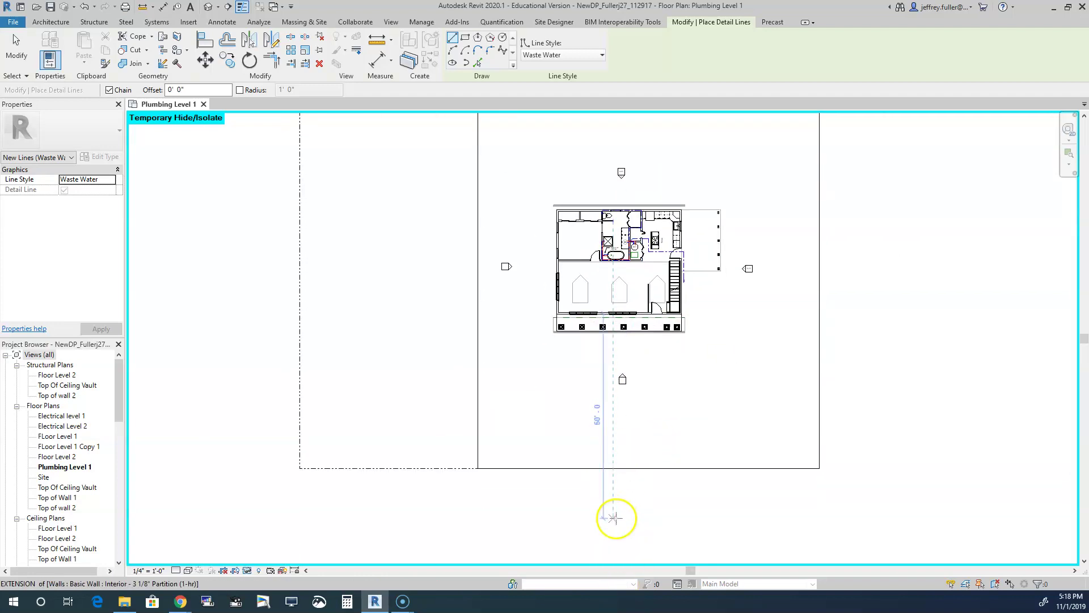
pyautogui.press('Escape')
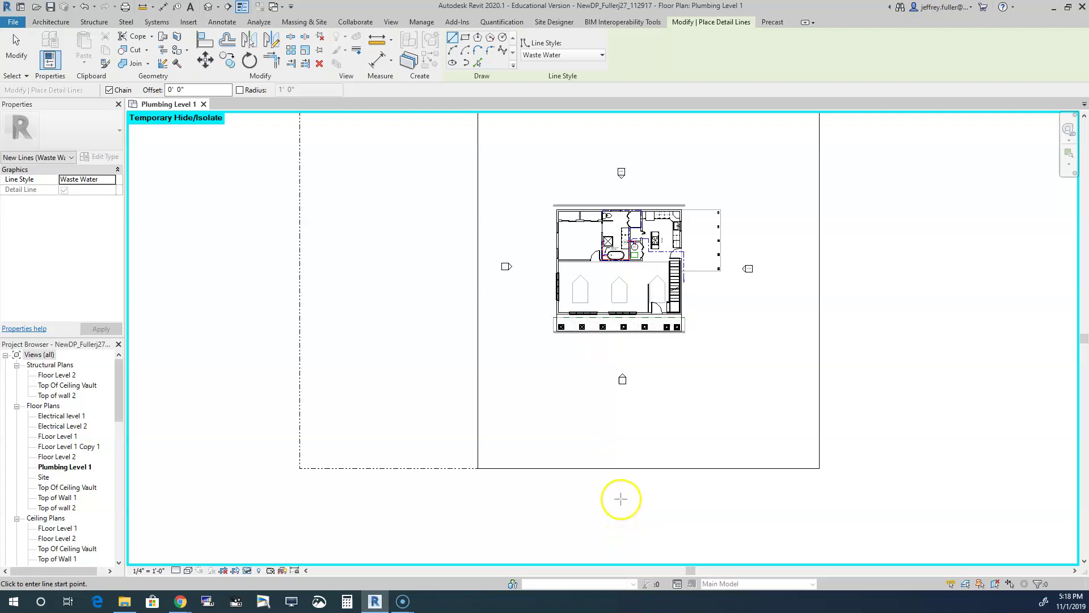
pyautogui.scroll(3, 620, 479)
pyautogui.middleClick(624, 409)
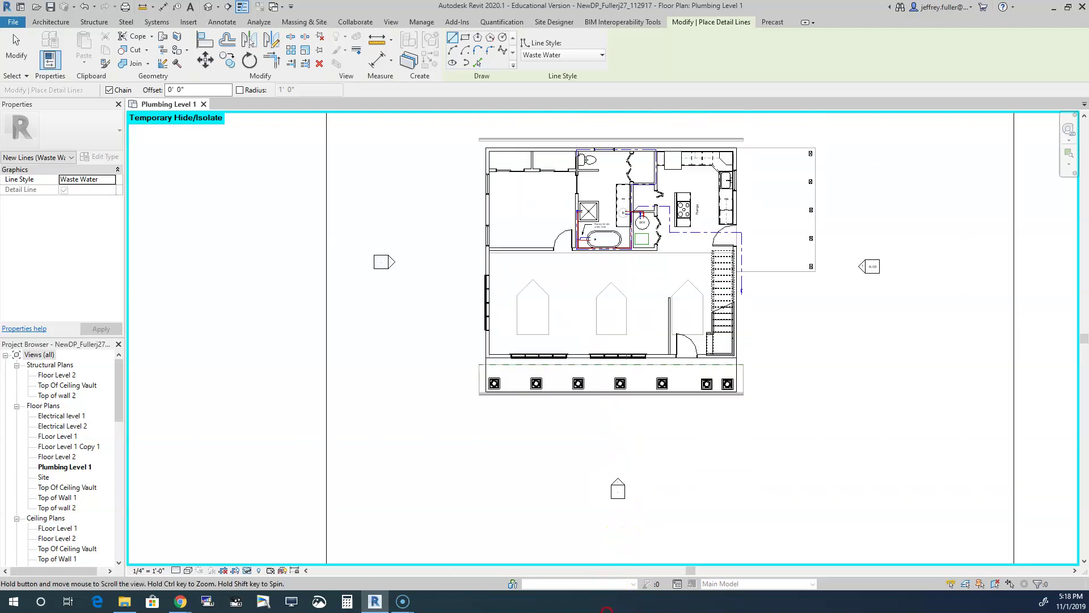
# - Draw a vertical Waste Water detail line about 26' long from below the bathroom to beyond the front porch
pyautogui.scroll(3, 618, 272)
pyautogui.moveTo(619, 272); pyautogui.dragTo(658, 432, button='middle')
pyautogui.scroll(2, 659, 432)
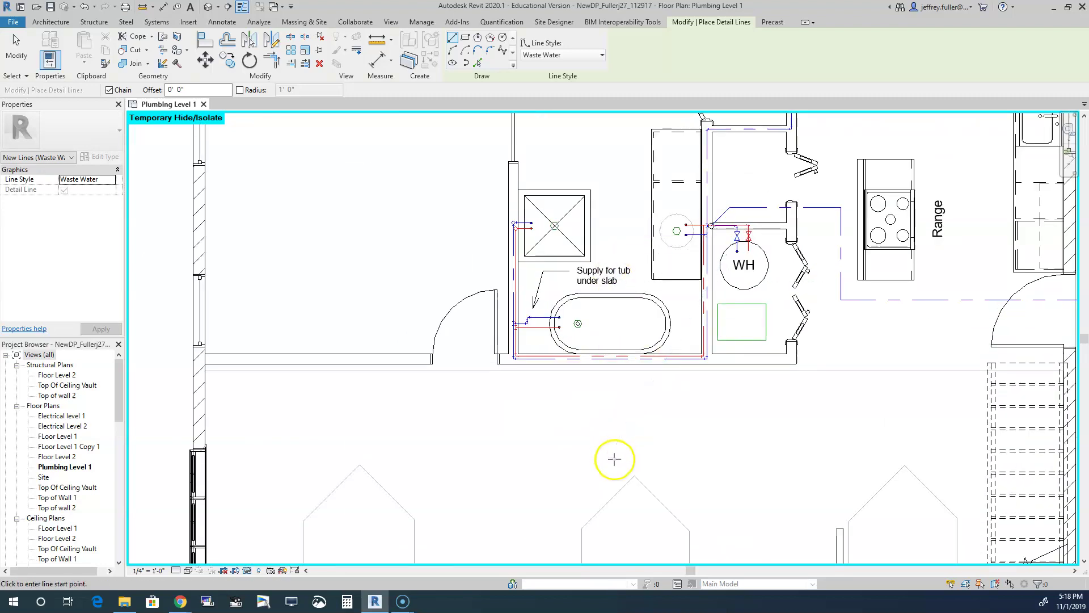
pyautogui.click(617, 445)
pyautogui.moveTo(617, 506); pyautogui.dragTo(623, 139, button='middle')
pyautogui.scroll(-5, 614, 505)
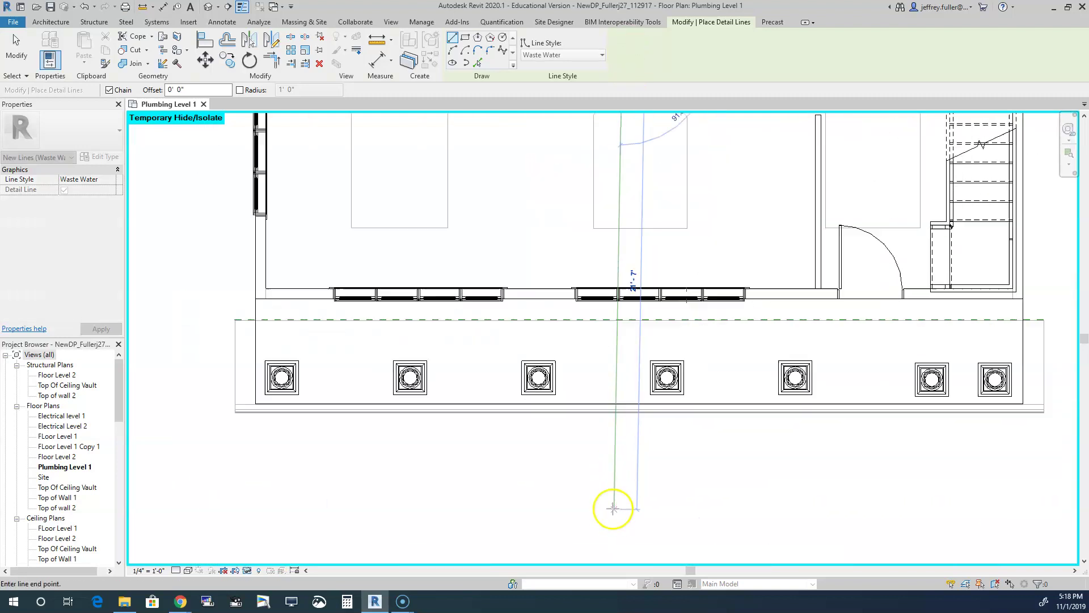
pyautogui.click(621, 547)
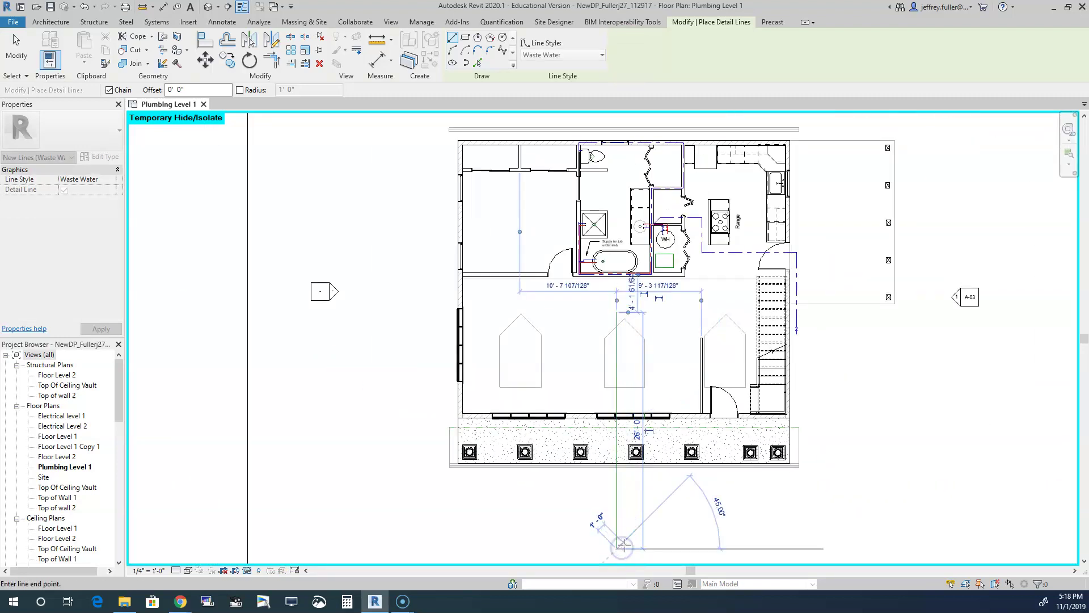
pyautogui.press('Escape')
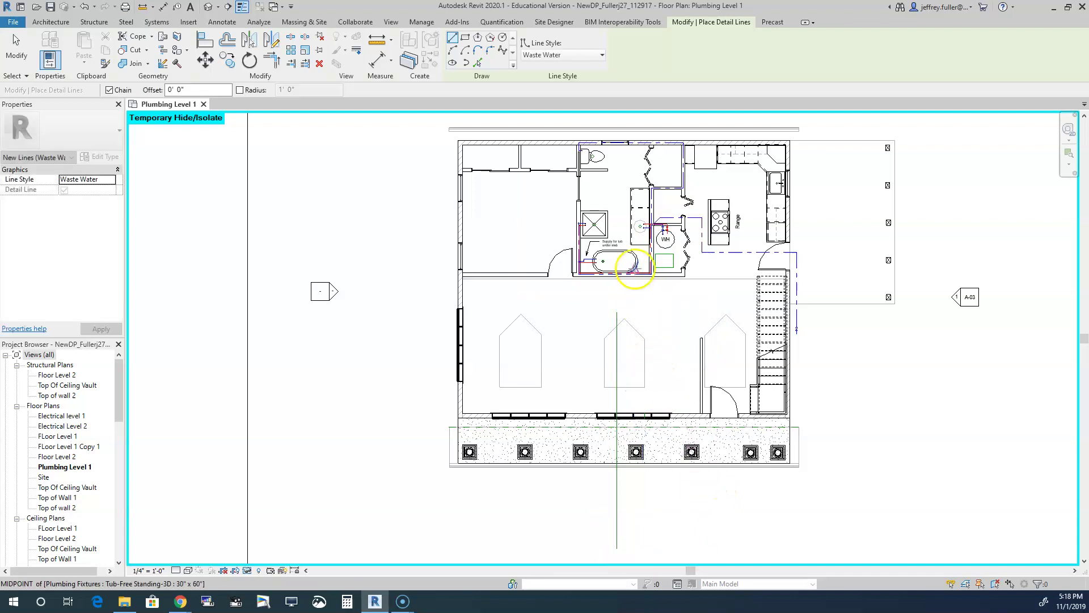
# - Examine the tub drain and the other bathroom fixtures in relation to the main waste line
pyautogui.moveTo(637, 262); pyautogui.dragTo(621, 377, button='middle')
pyautogui.scroll(4, 621, 377)
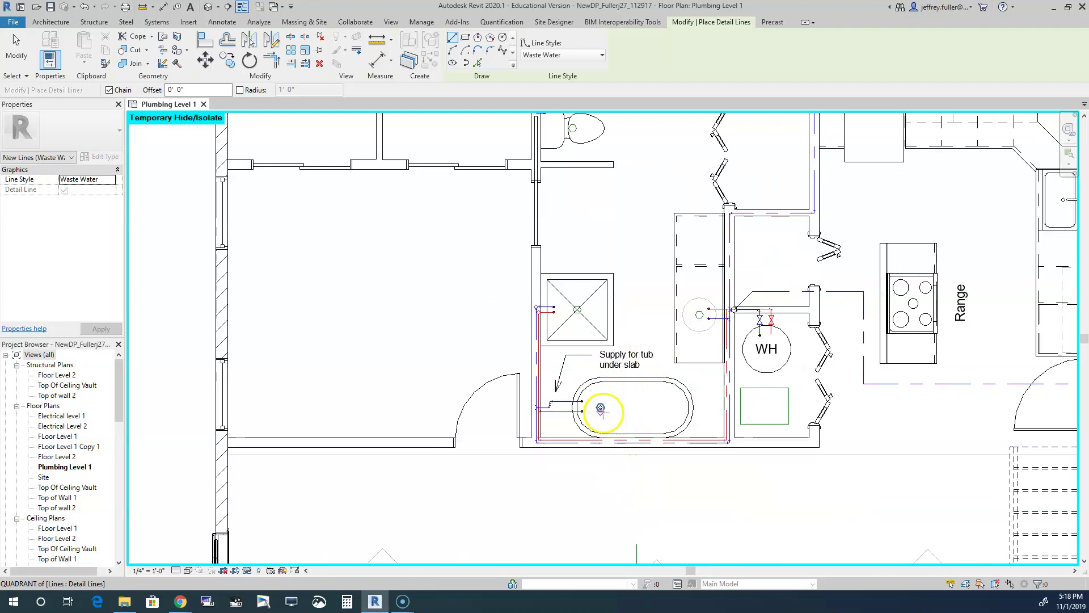
pyautogui.scroll(3, 601, 409)
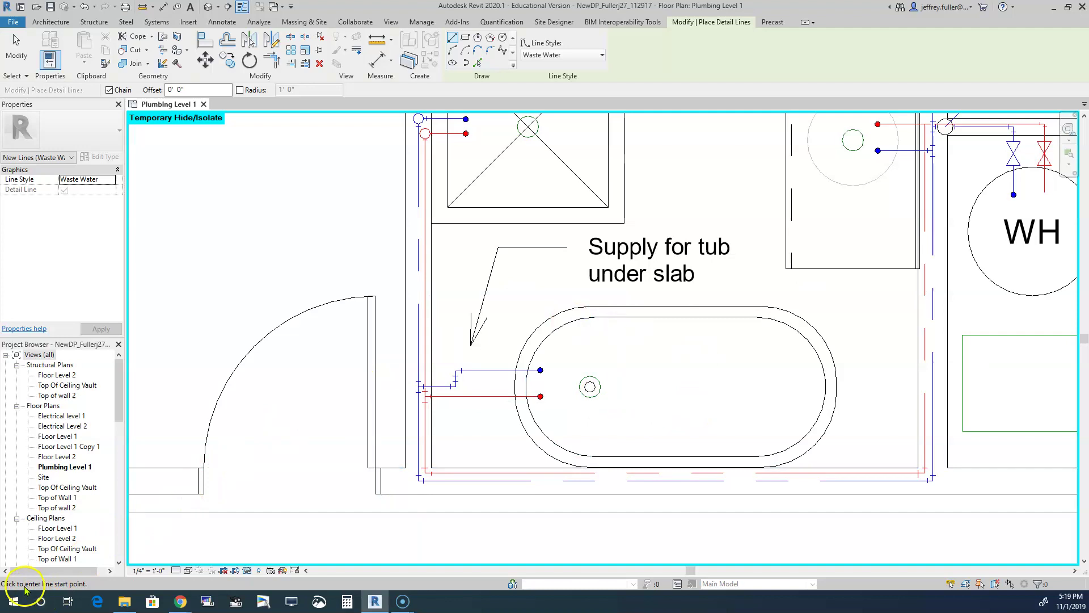
pyautogui.press('z')
pyautogui.press('f')
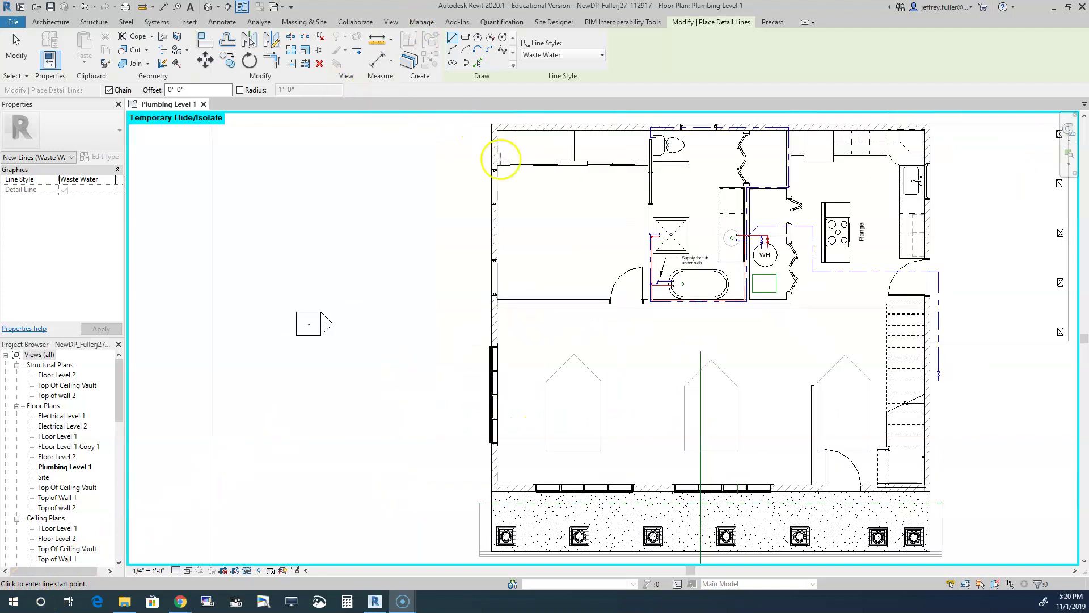
pyautogui.scroll(5, 691, 276)
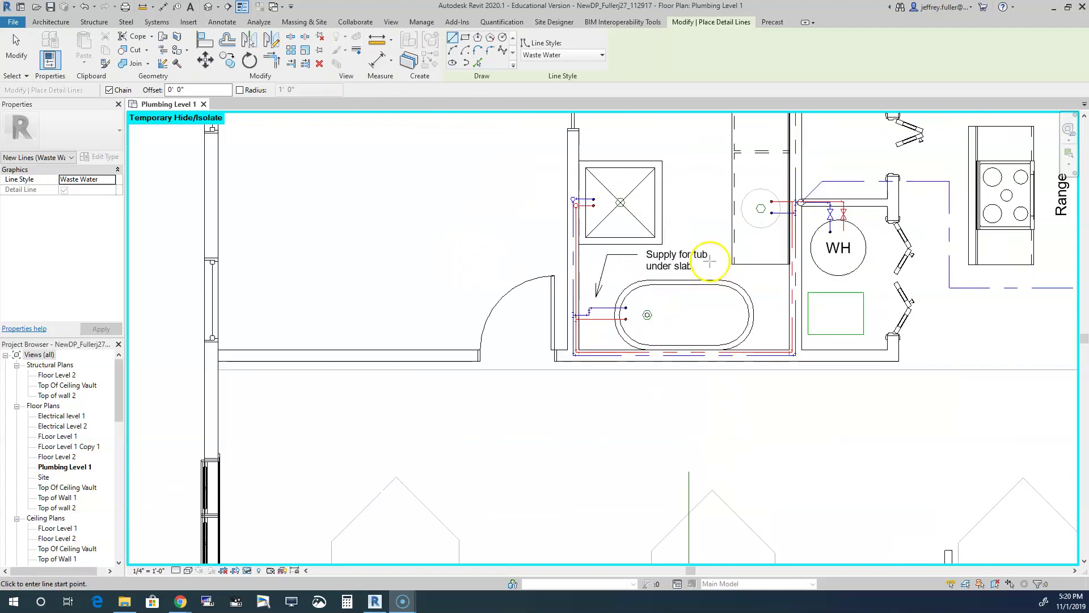
pyautogui.scroll(-2, 699, 266)
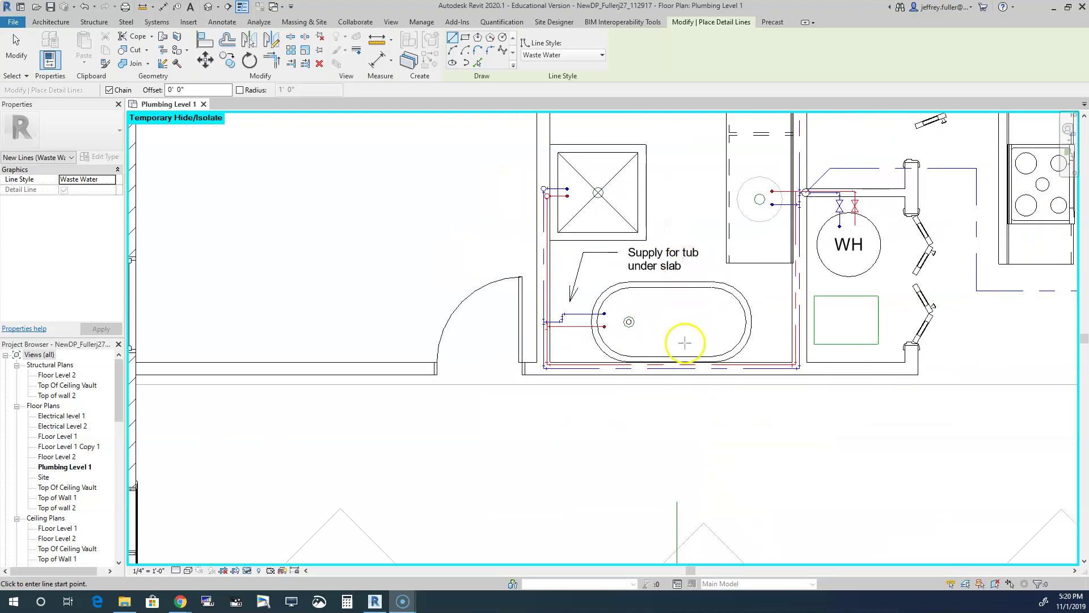
pyautogui.scroll(2, 659, 333)
pyautogui.scroll(-4, 657, 328)
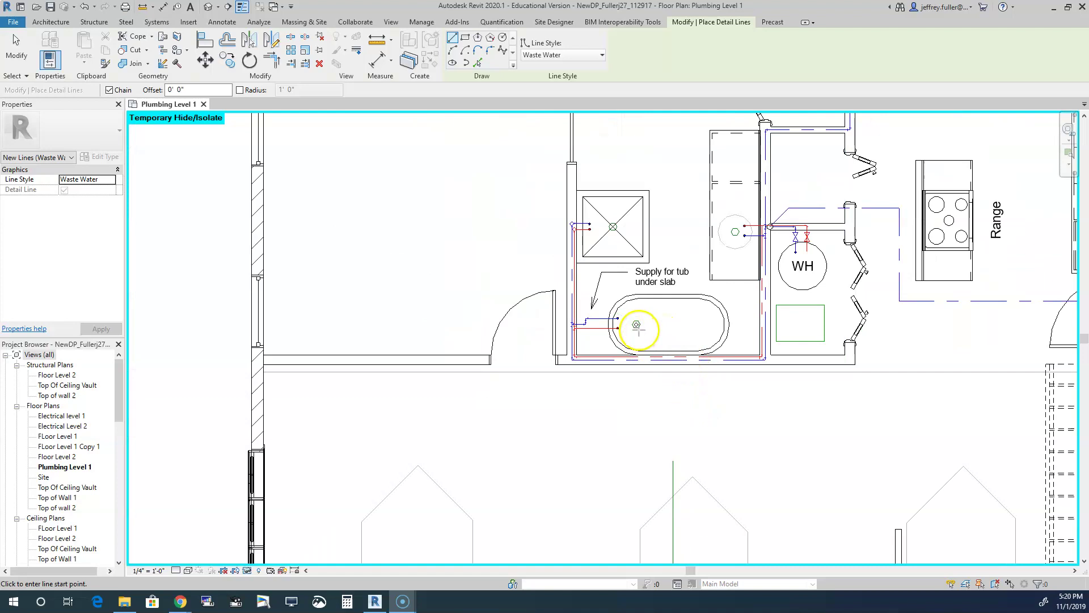
pyautogui.scroll(5, 638, 326)
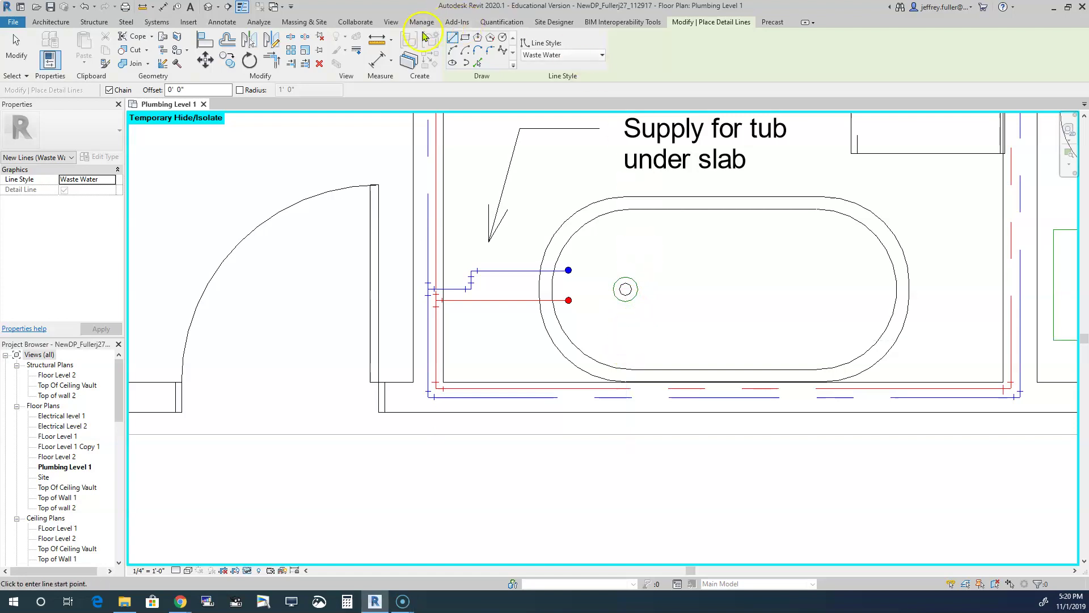
# - Draw the tub's waste line from its drain straight down past the bathroom wall, then at 45° to align with the main line
pyautogui.click(210, 24)
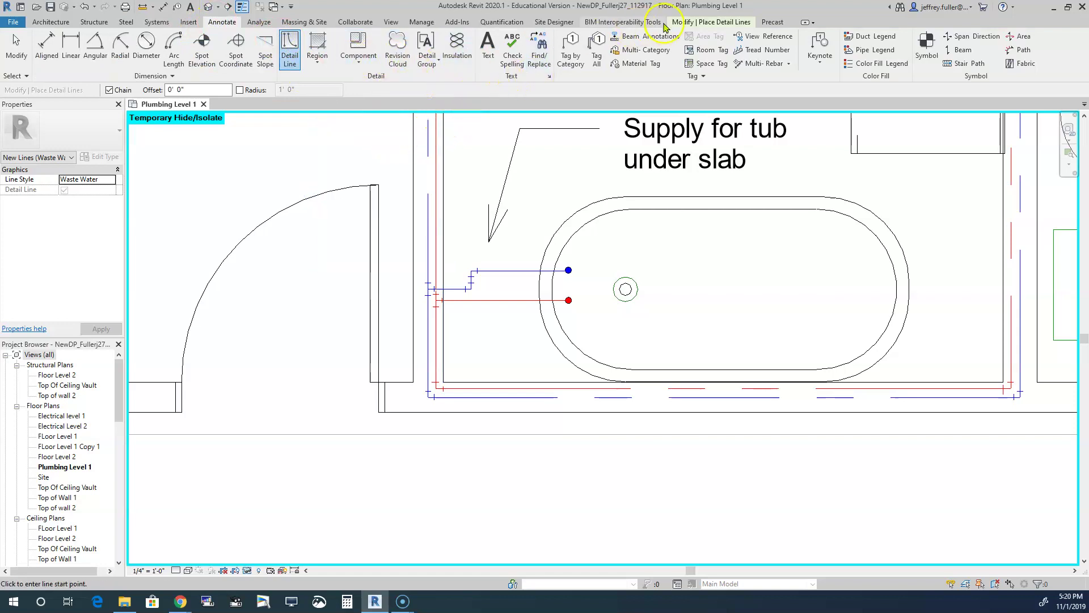
pyautogui.click(683, 21)
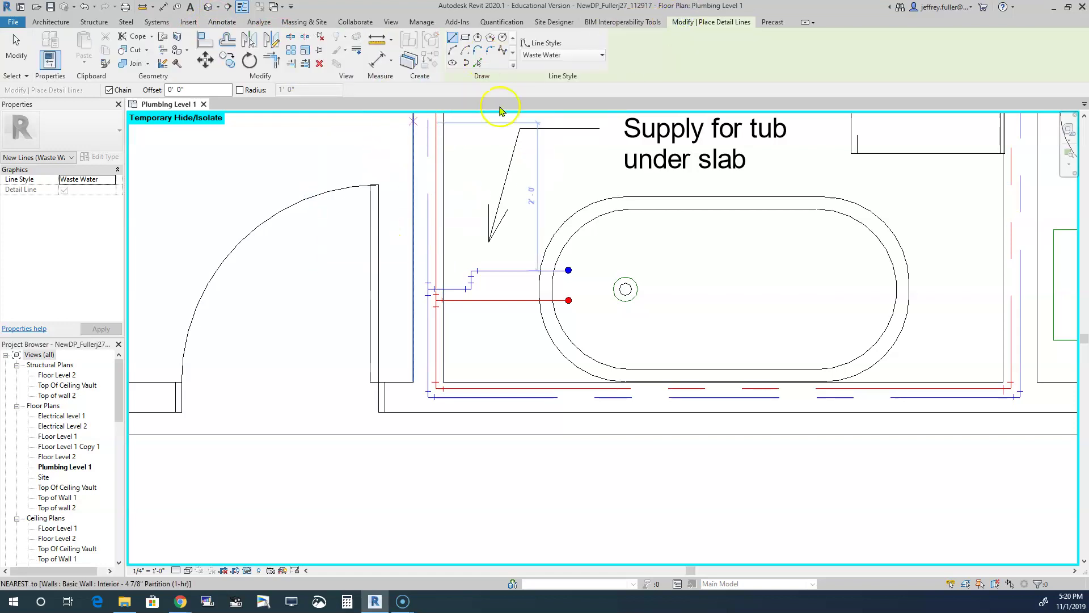
pyautogui.scroll(3, 618, 339)
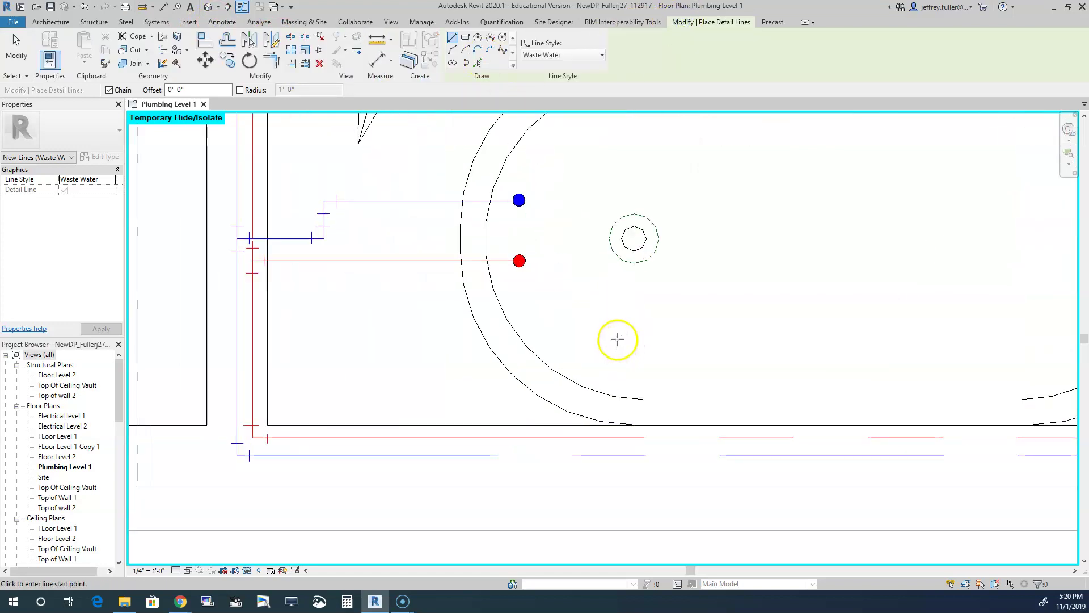
pyautogui.click(634, 263)
pyautogui.scroll(-5, 631, 385)
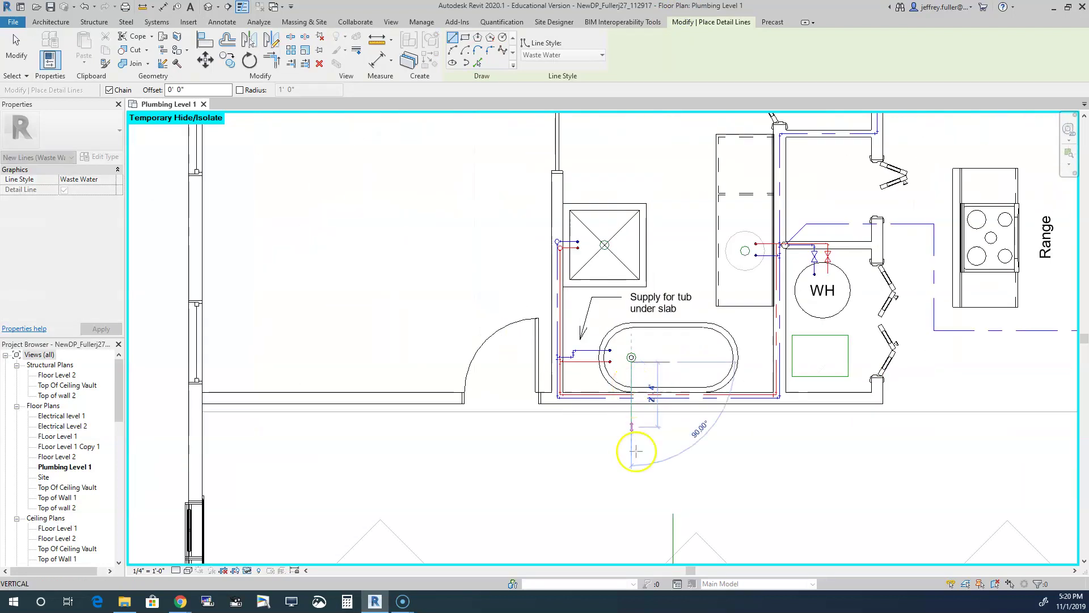
pyautogui.moveTo(633, 455); pyautogui.dragTo(622, 236, button='middle')
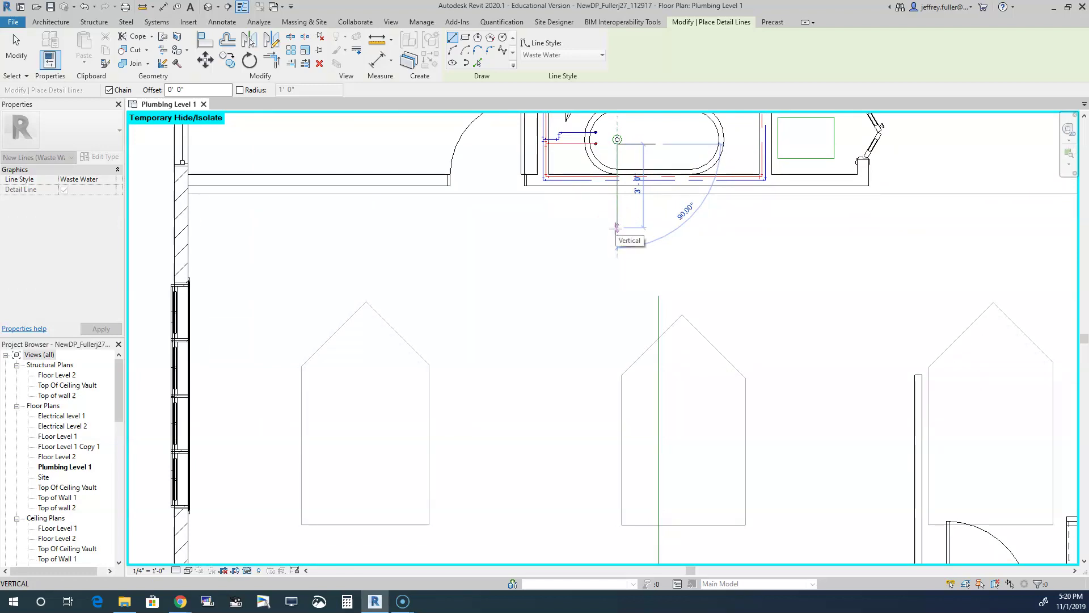
pyautogui.click(617, 243)
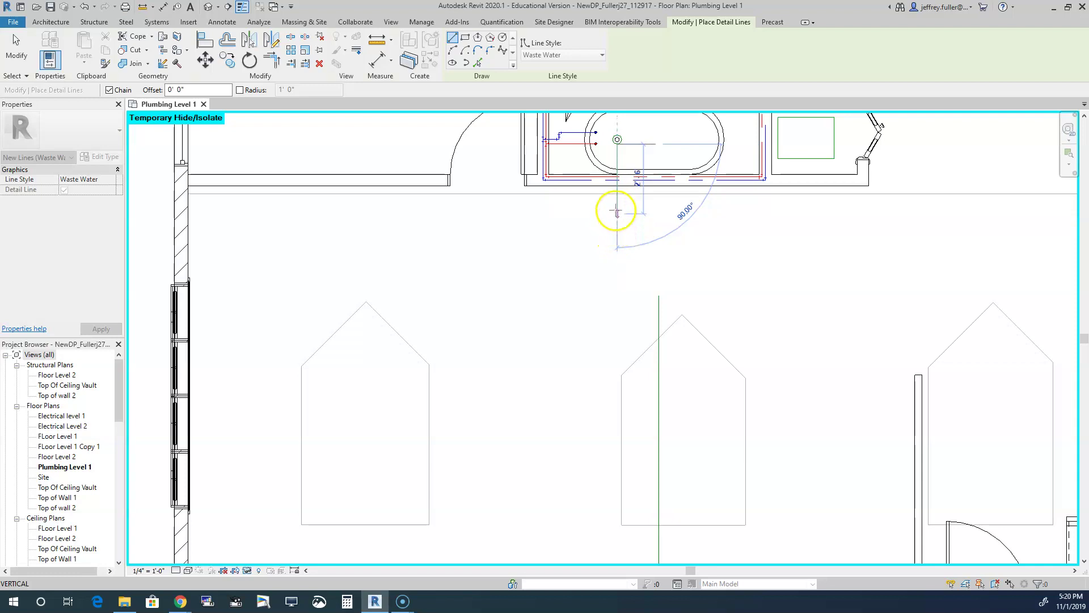
pyautogui.click(617, 238)
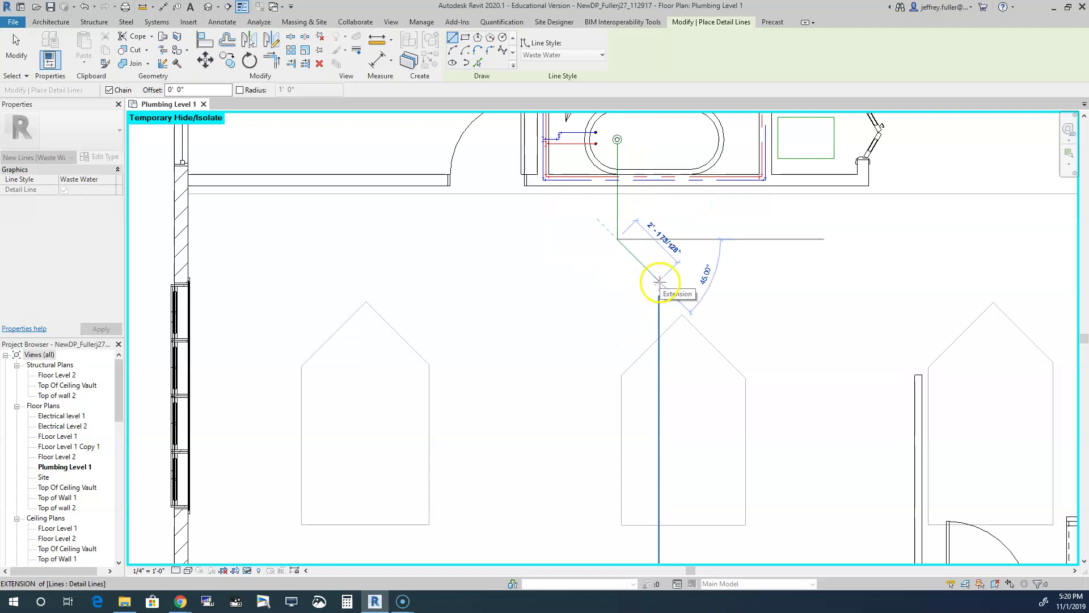
pyautogui.click(660, 281)
pyautogui.press('Escape')
pyautogui.press('Escape')
# - Draw the sink's waste line from its drain about 6' 11" straight down, then diagonally at 45° to the main line's upper end
pyautogui.press('Return')
pyautogui.moveTo(703, 247); pyautogui.dragTo(715, 350, button='middle')
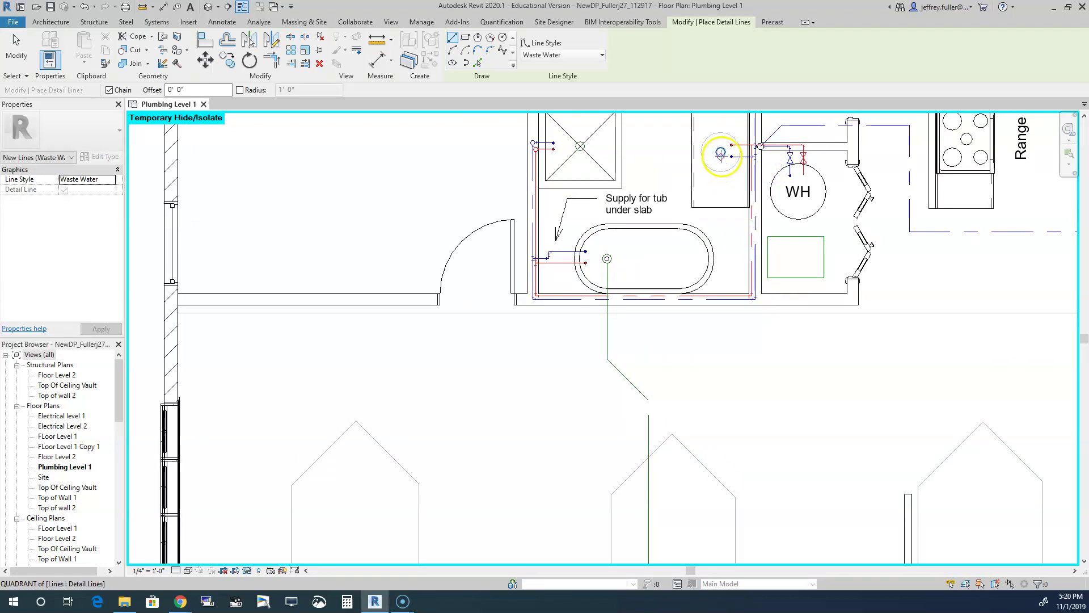
pyautogui.click(721, 153)
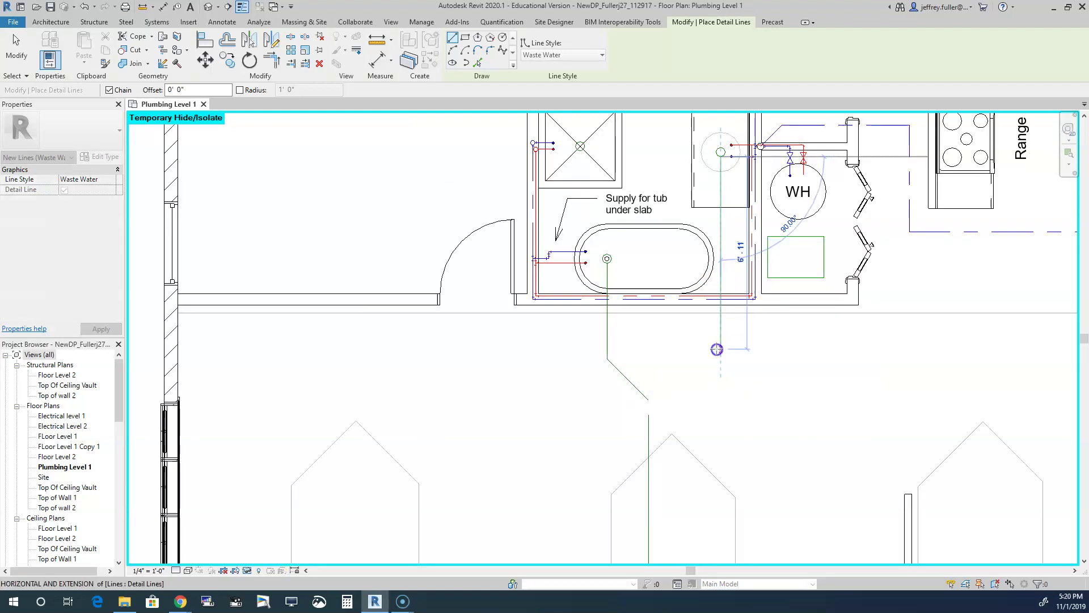
pyautogui.click(721, 349)
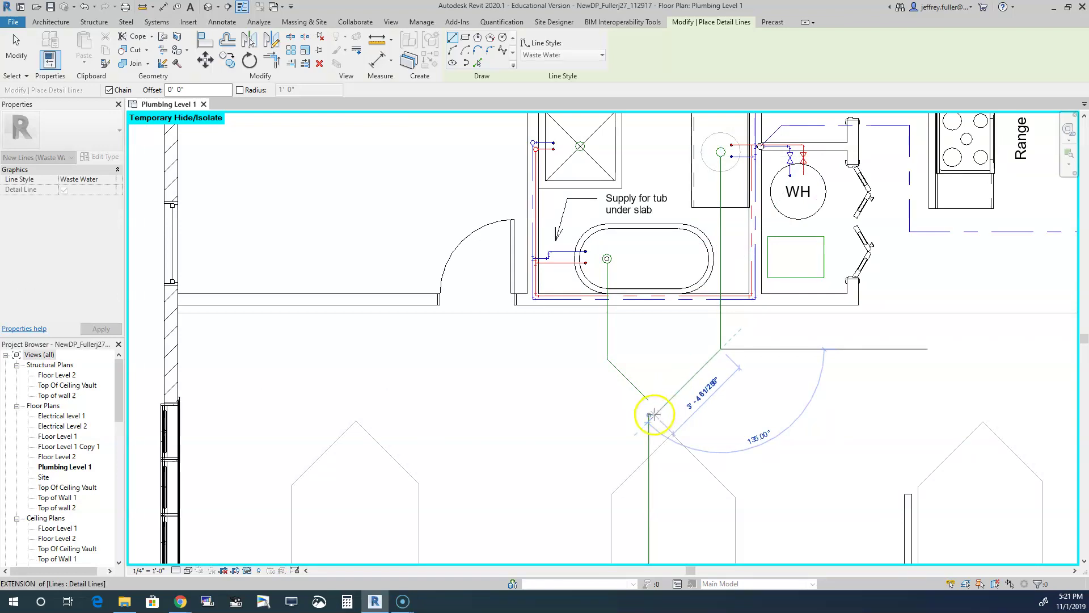
pyautogui.click(648, 420)
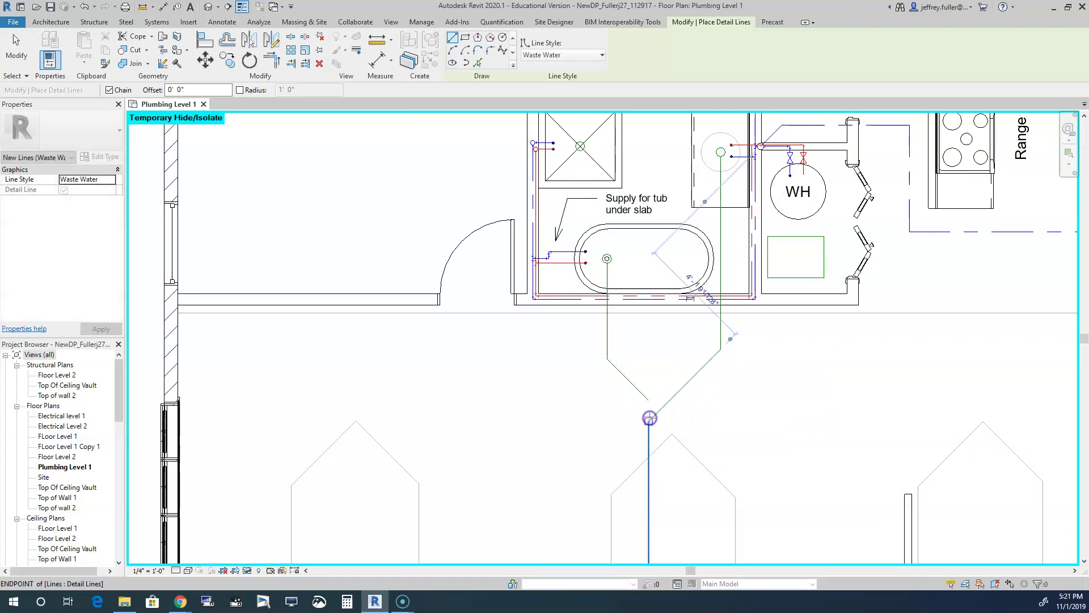
# - Draw the toilet's waste line about 15' 8" straight down from its drain, then diagonally at 45° to the main line
pyautogui.press('Escape')
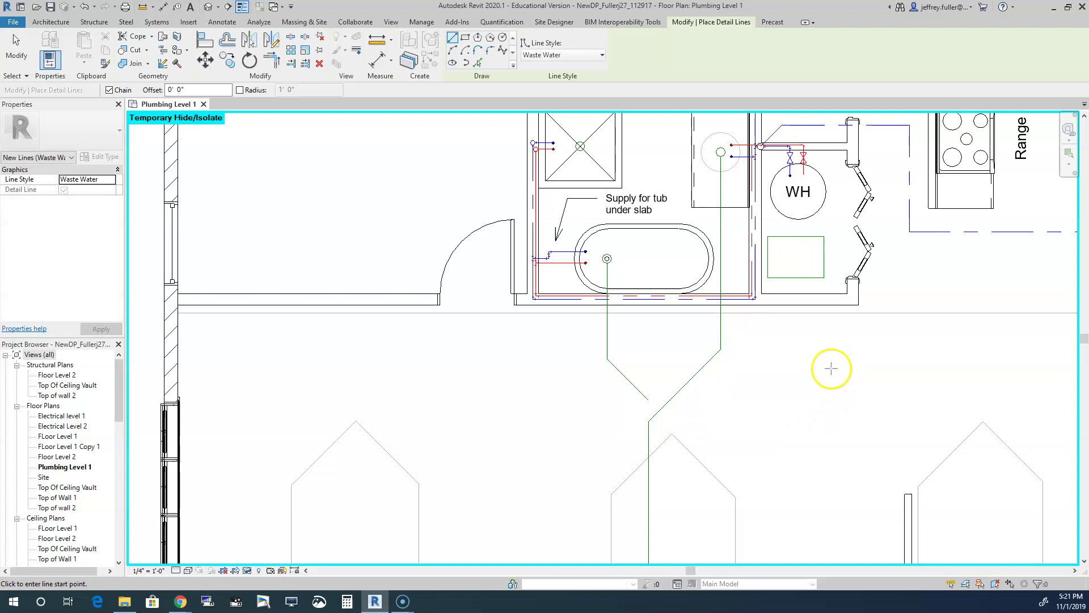
pyautogui.scroll(-2, 770, 393)
pyautogui.moveTo(770, 400); pyautogui.dragTo(787, 477, button='middle')
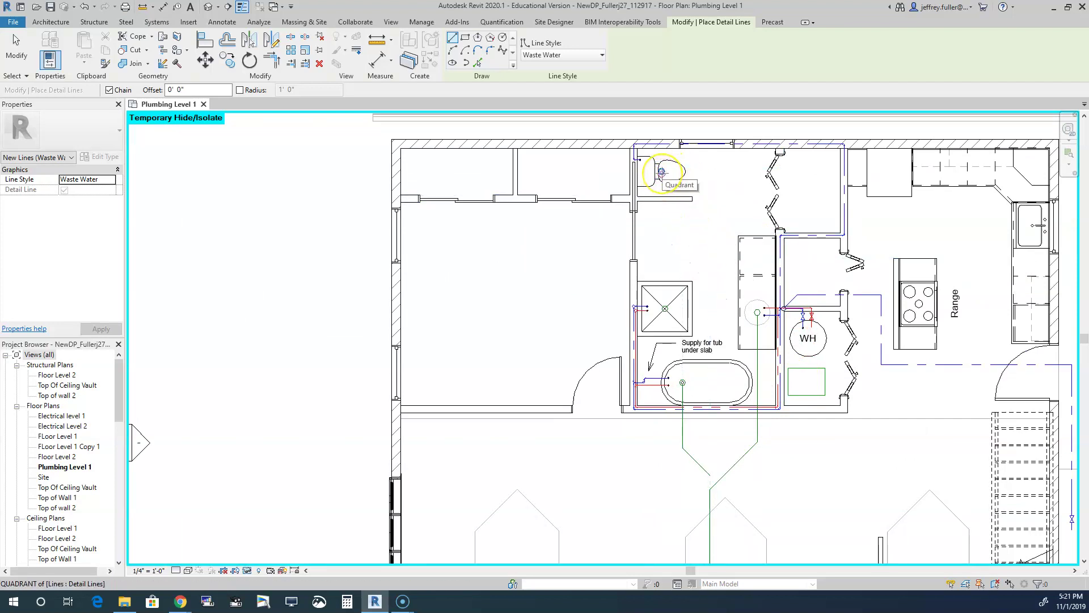
pyautogui.scroll(3, 662, 172)
pyautogui.click(661, 169)
pyautogui.scroll(-6, 657, 351)
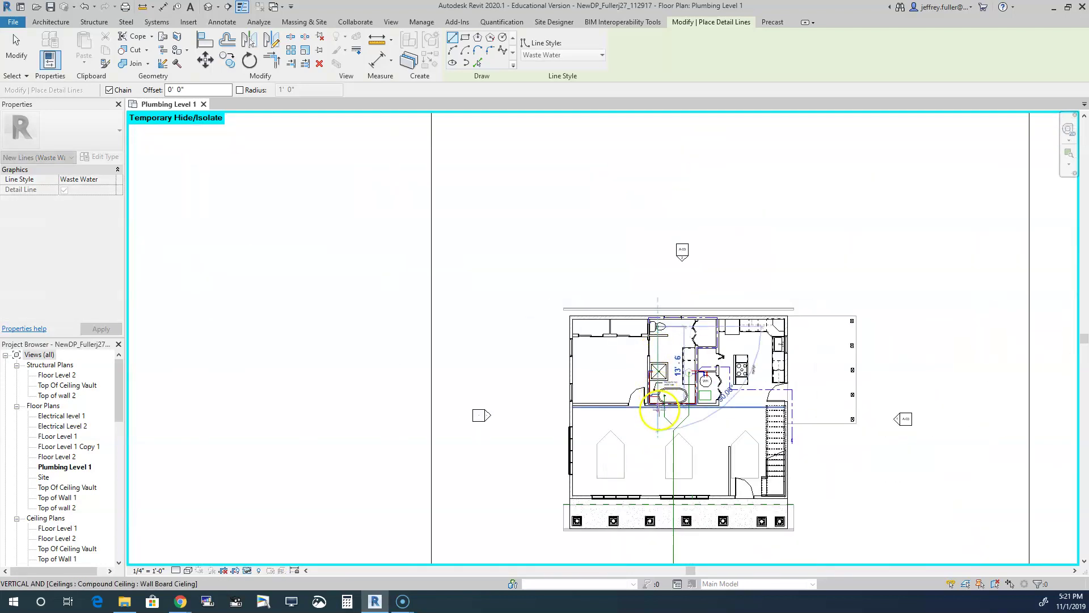
pyautogui.scroll(4, 660, 407)
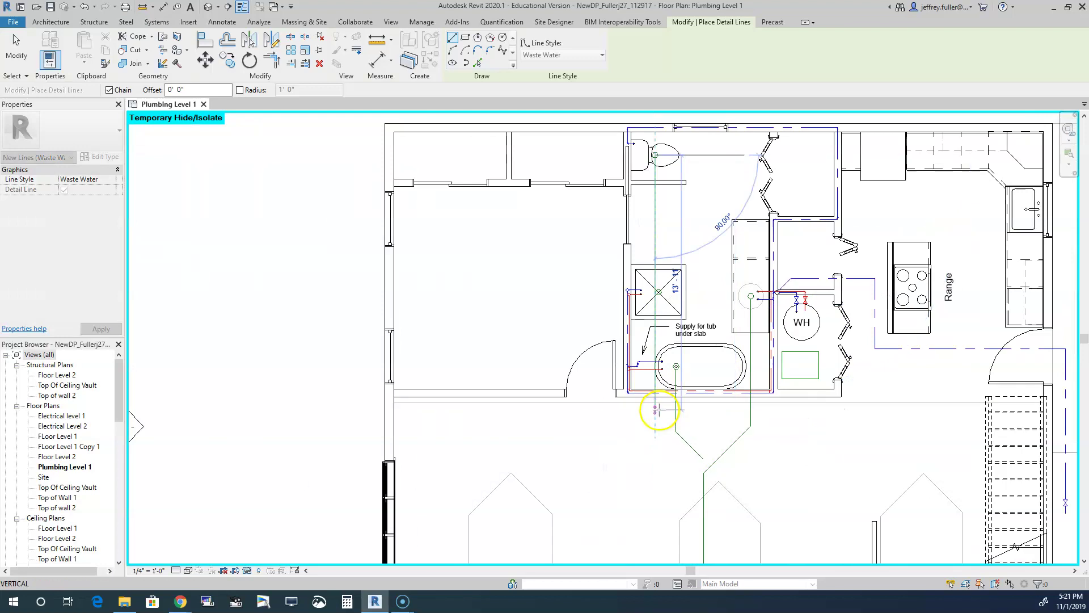
pyautogui.click(655, 442)
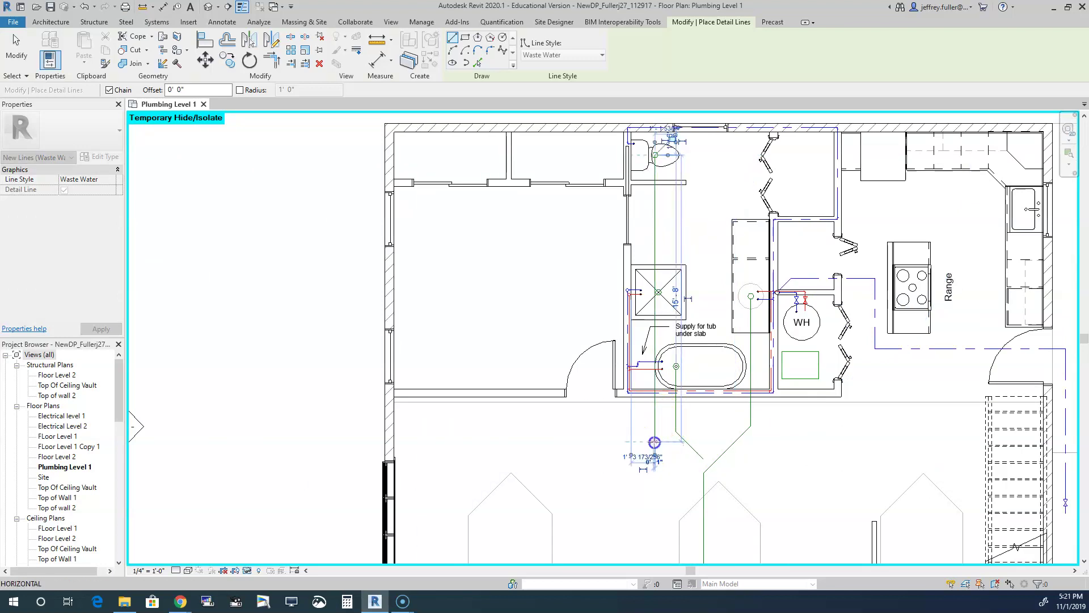
pyautogui.click(701, 491)
pyautogui.press('Escape')
pyautogui.press('Escape')
# - Extend the upper end of the main waste line to the end of the tub's diagonal branch
pyautogui.scroll(-2, 772, 474)
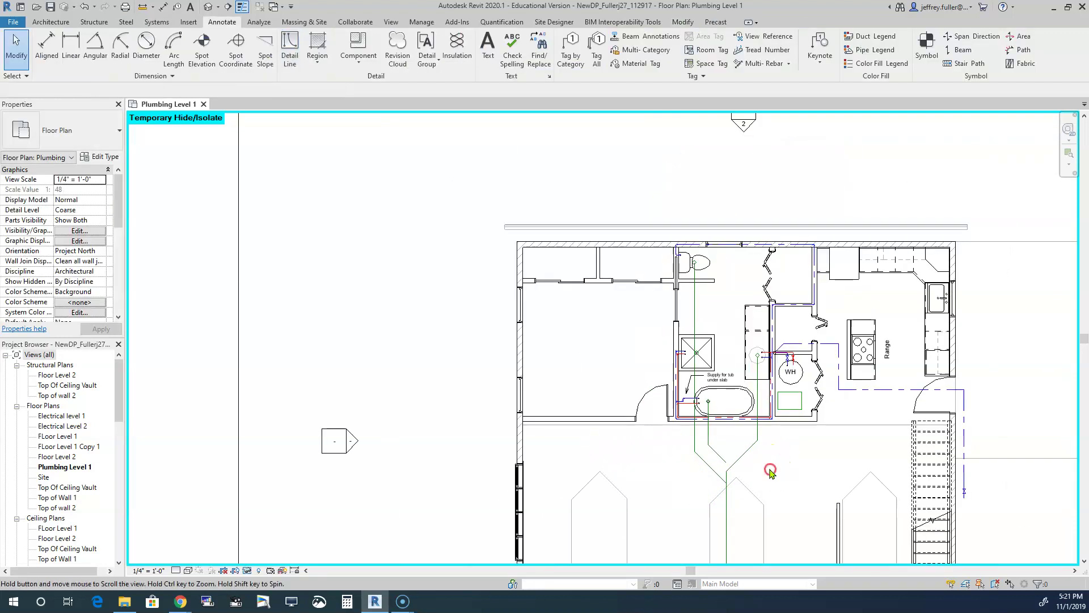
pyautogui.moveTo(777, 477); pyautogui.dragTo(768, 409, button='middle')
pyautogui.scroll(4, 772, 397)
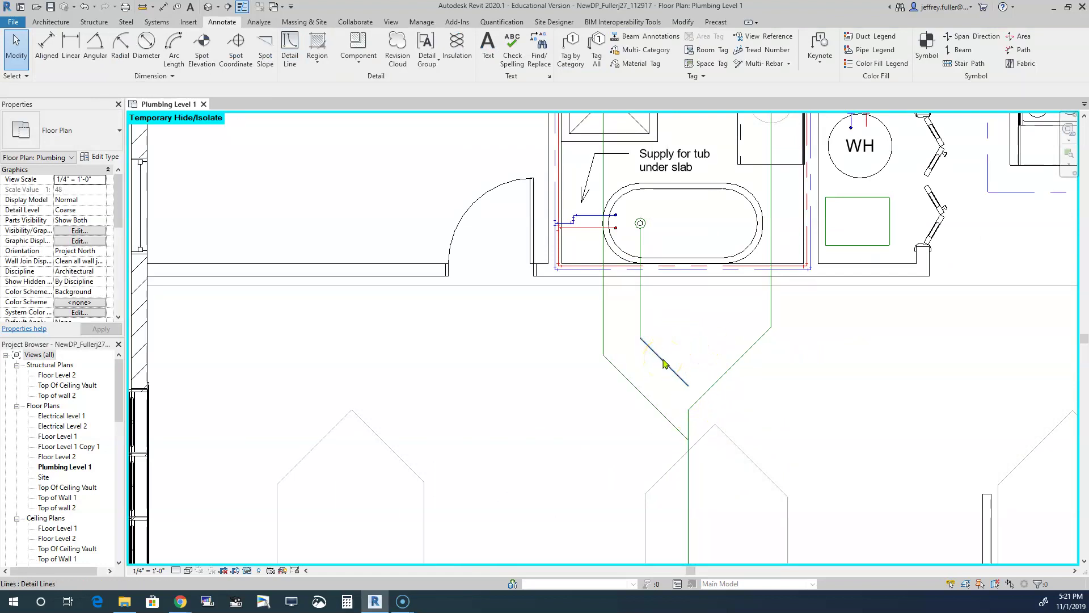
pyautogui.click(690, 418)
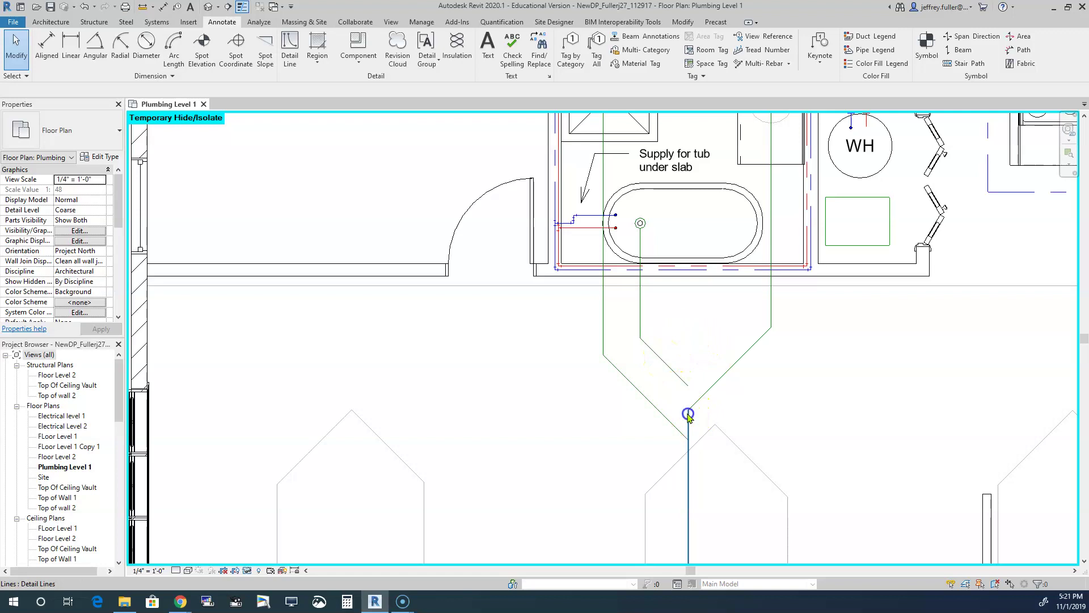
pyautogui.click(689, 412)
pyautogui.press('c')
pyautogui.press('s')
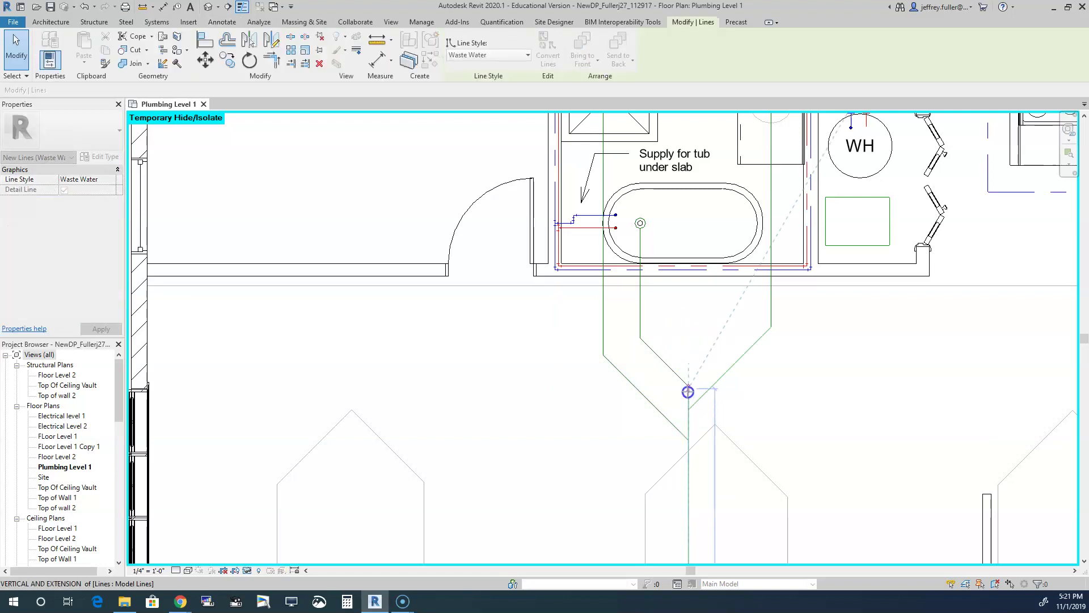
pyautogui.click(688, 387)
pyautogui.press('Escape')
pyautogui.press('Escape')
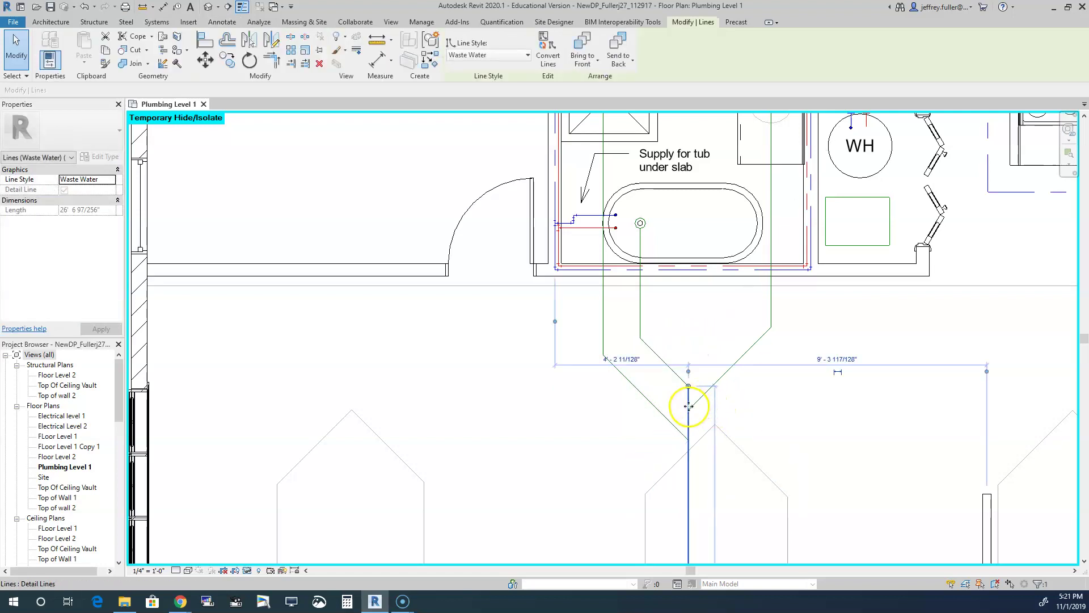
pyautogui.scroll(-1, 802, 400)
pyautogui.scroll(-1, 802, 400)
pyautogui.moveTo(802, 414); pyautogui.dragTo(851, 358, button='middle')
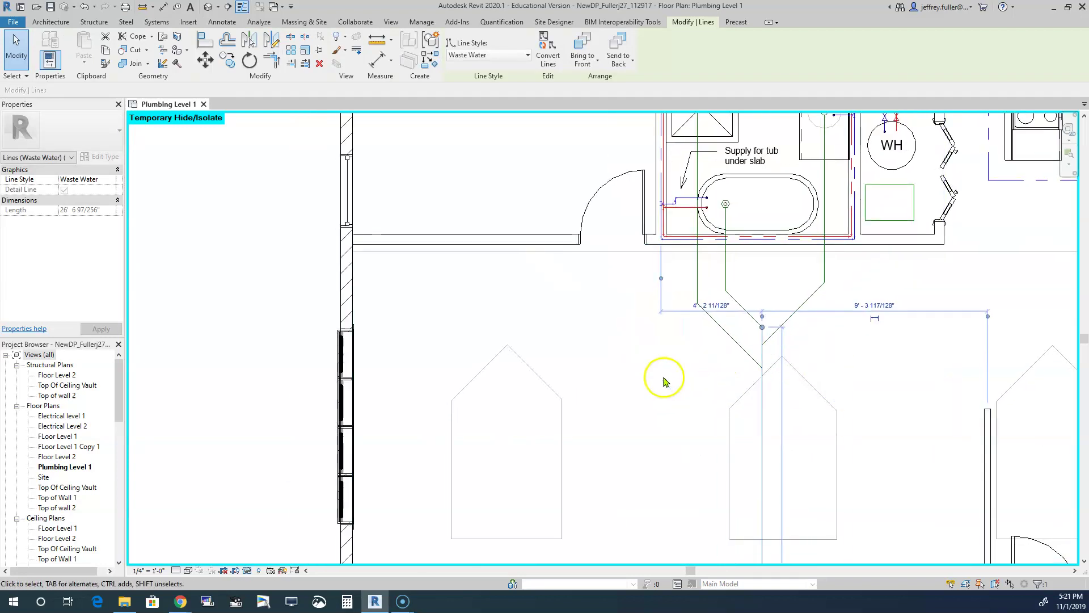
pyautogui.press('Escape')
# - Draw a horizontal Waste Water detail line tick about 7" long across the main line, below the toilet branch junction
pyautogui.scroll(4, 710, 371)
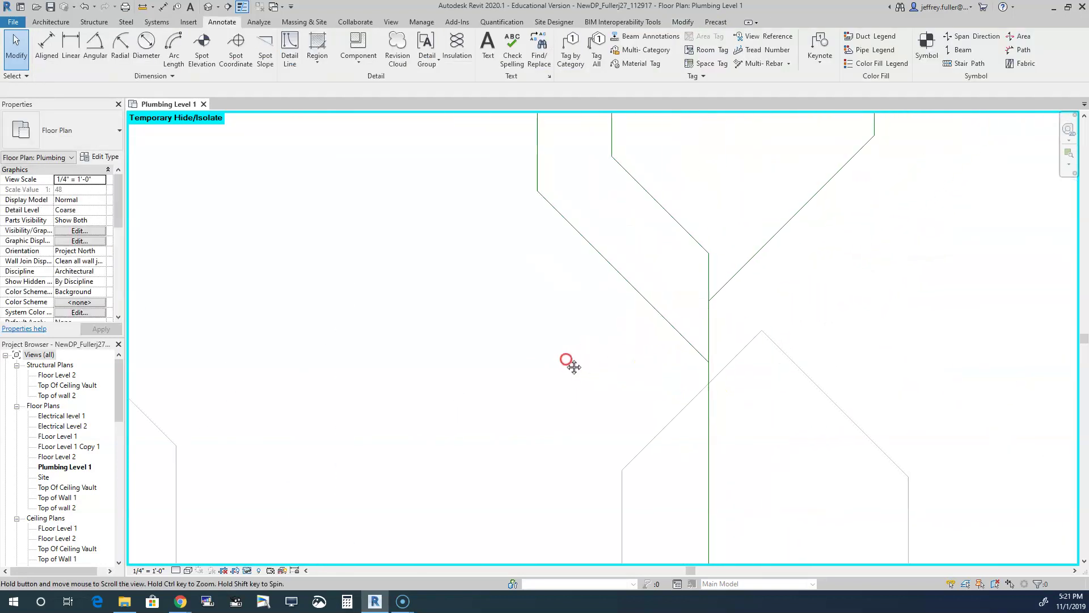
pyautogui.click(602, 340)
pyautogui.moveTo(764, 191); pyautogui.dragTo(717, 273, button='middle')
pyautogui.scroll(-2, 619, 182)
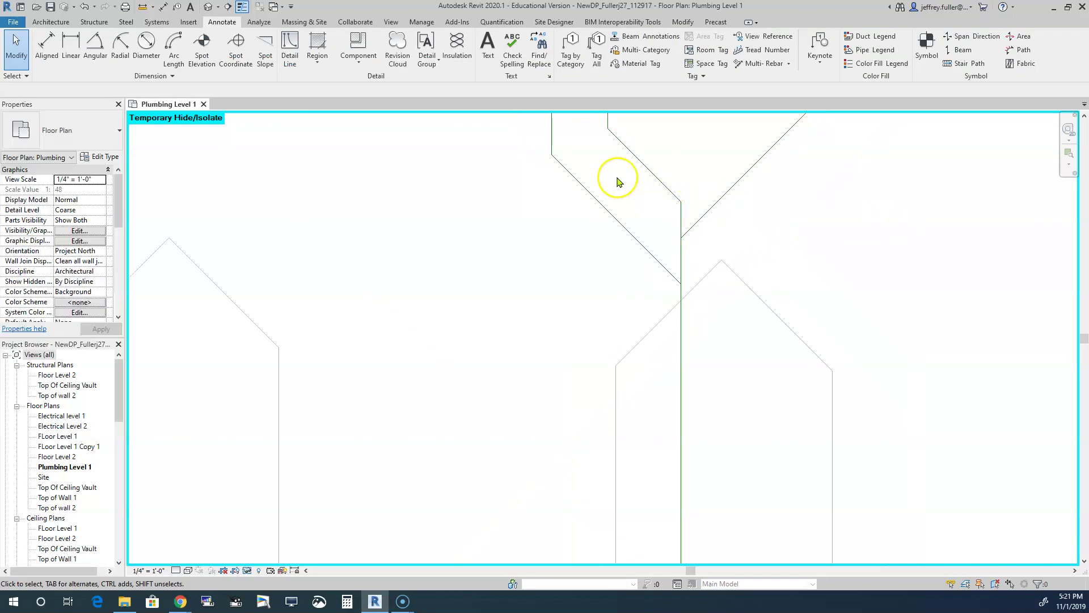
pyautogui.click(288, 41)
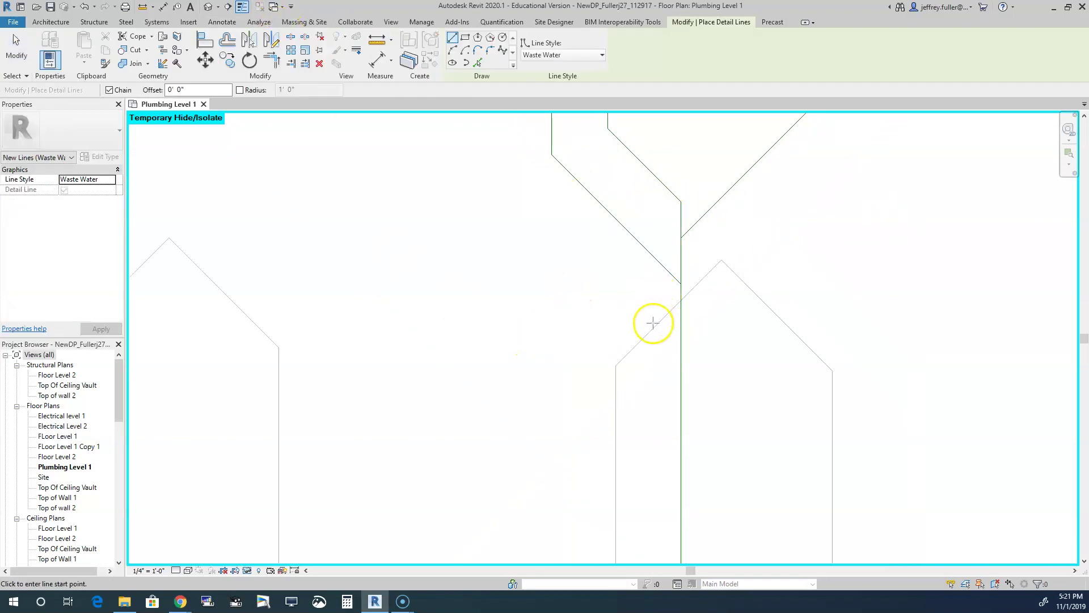
pyautogui.click(666, 334)
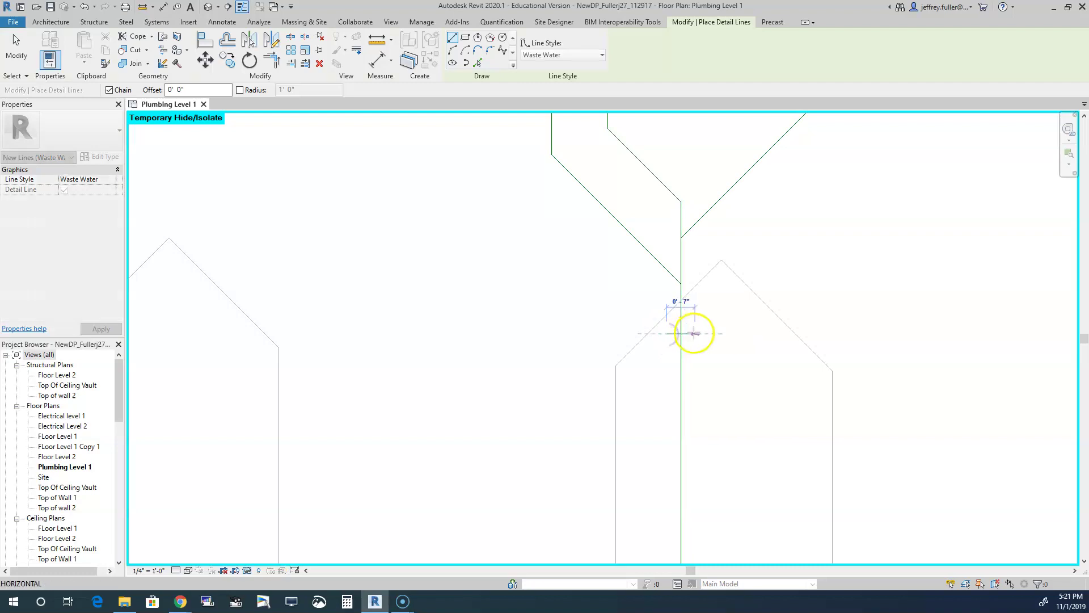
pyautogui.click(695, 334)
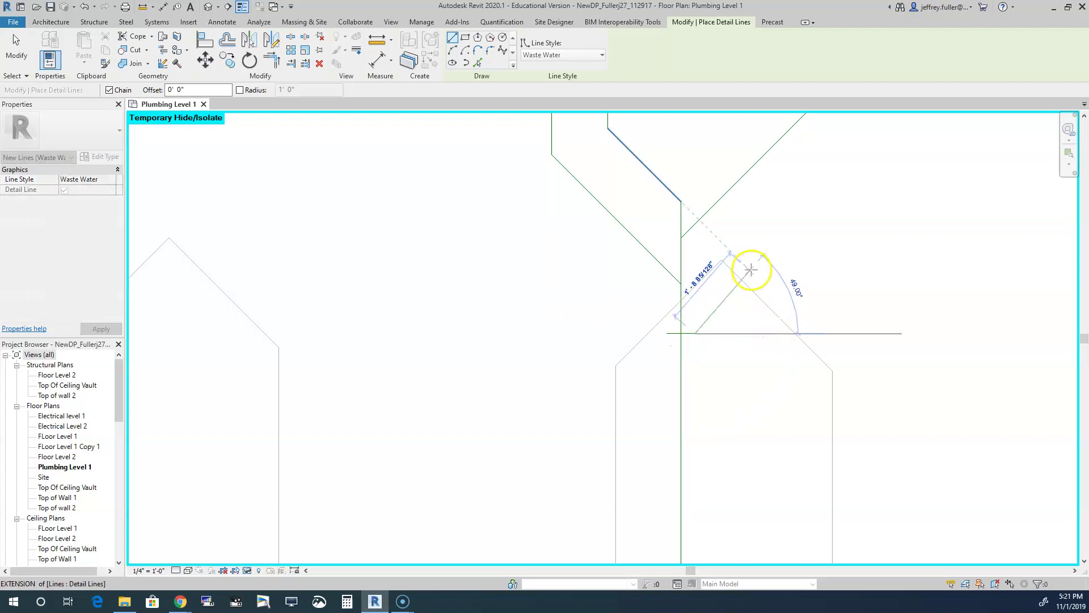
pyautogui.press('Escape')
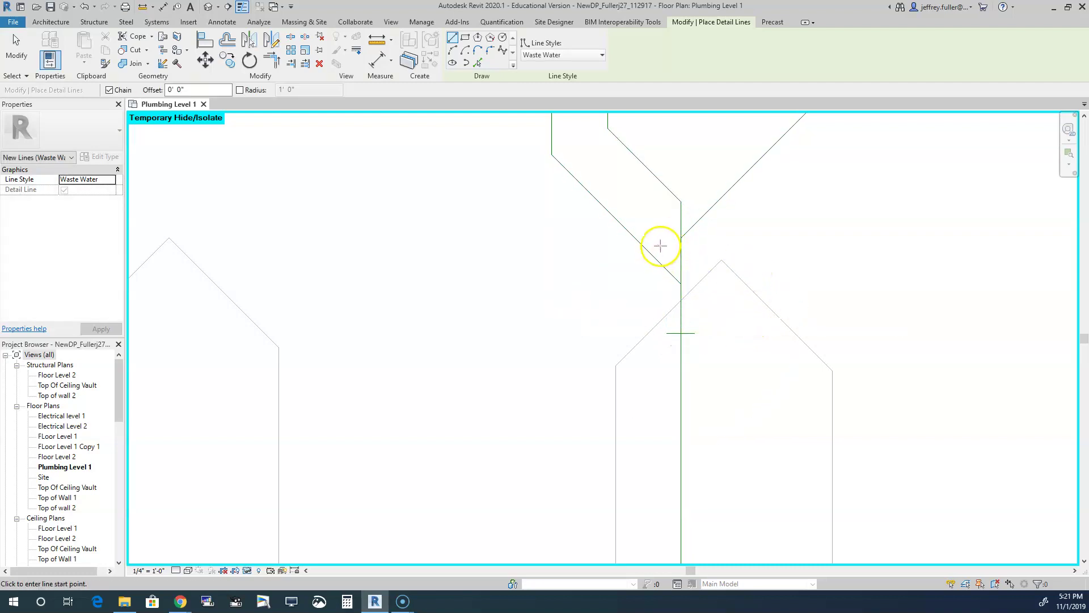
# - Draw short ticks across the toilet's diagonal branch and across the main line between the sink and toilet junctions
pyautogui.click(639, 254)
pyautogui.press('Escape')
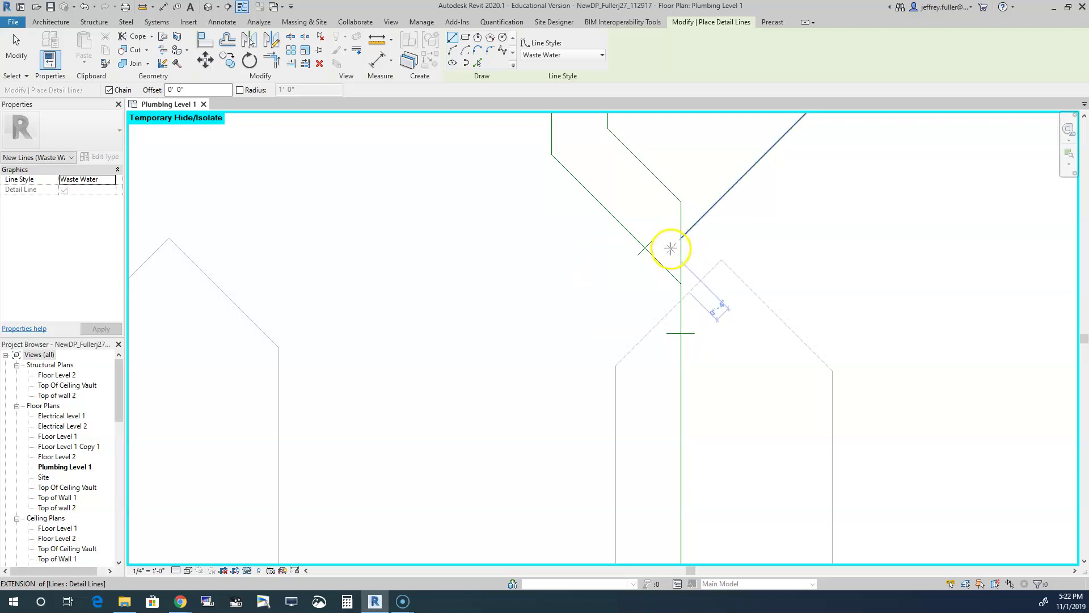
pyautogui.click(671, 248)
pyautogui.click(694, 248)
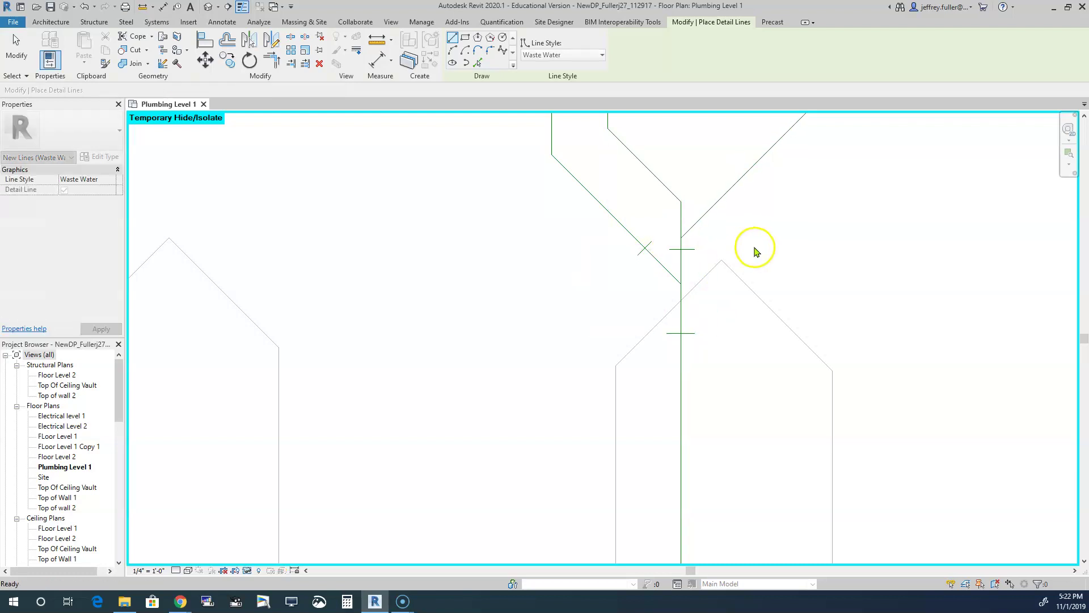
# - Draw a short perpendicular tick across the sink's diagonal branch near its junction with the main line
pyautogui.scroll(-1, 768, 245)
pyautogui.moveTo(768, 245); pyautogui.dragTo(768, 316, button='middle')
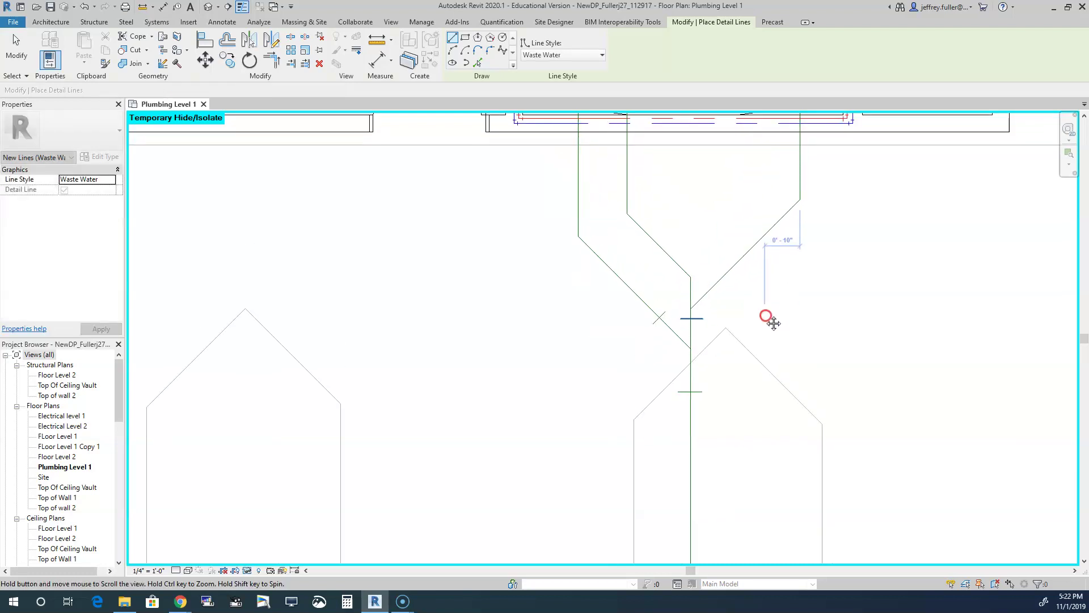
pyautogui.click(708, 277)
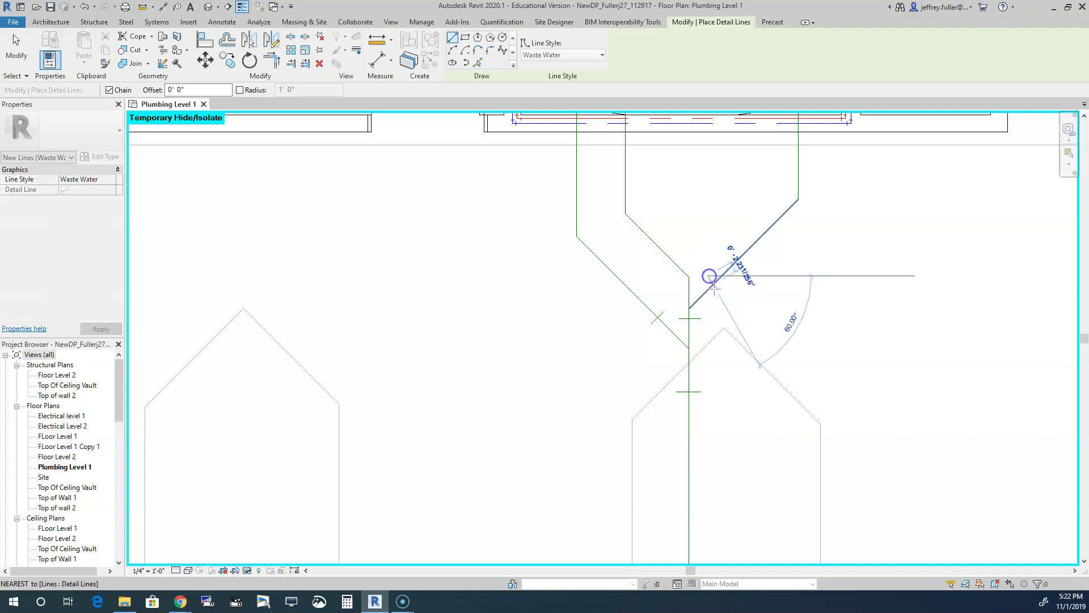
pyautogui.click(719, 289)
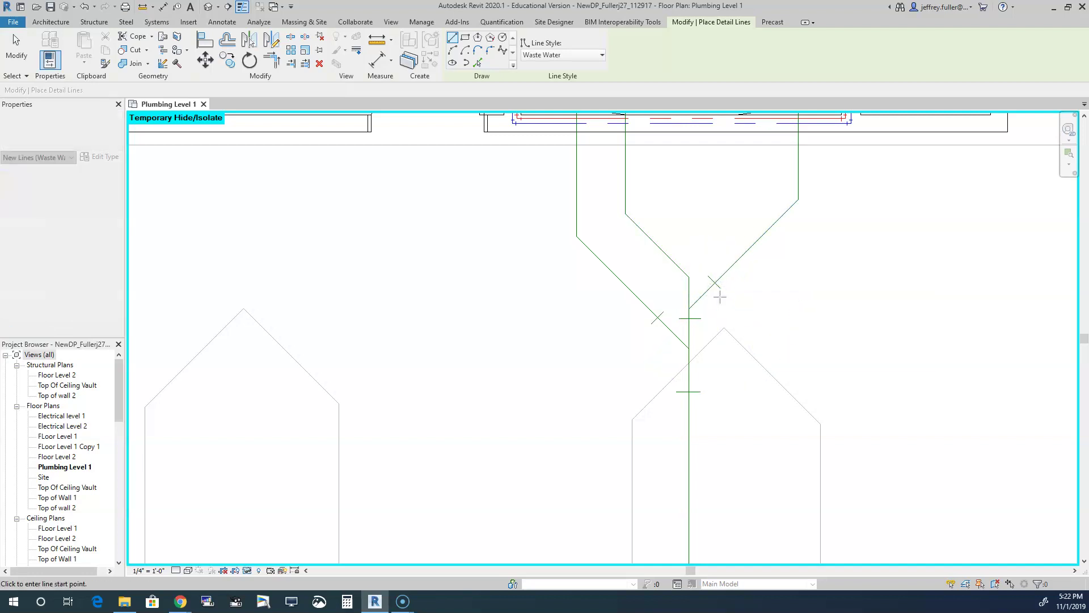
# - Draw a horizontal tick about 5" long across the main line between the tub and sink junctions
pyautogui.click(688, 276)
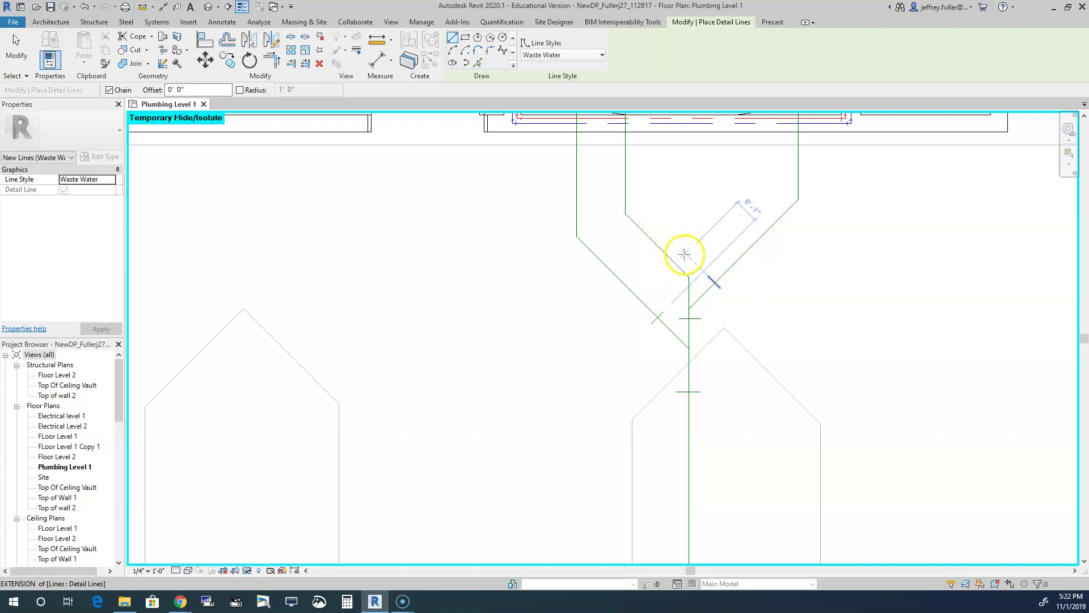
pyautogui.press('Escape')
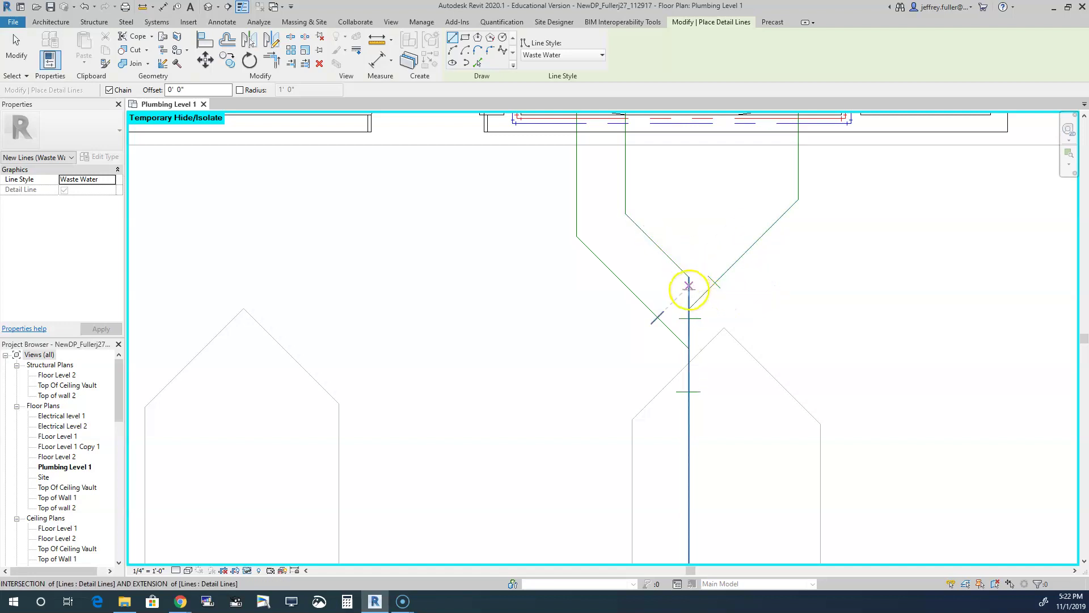
pyautogui.click(689, 286)
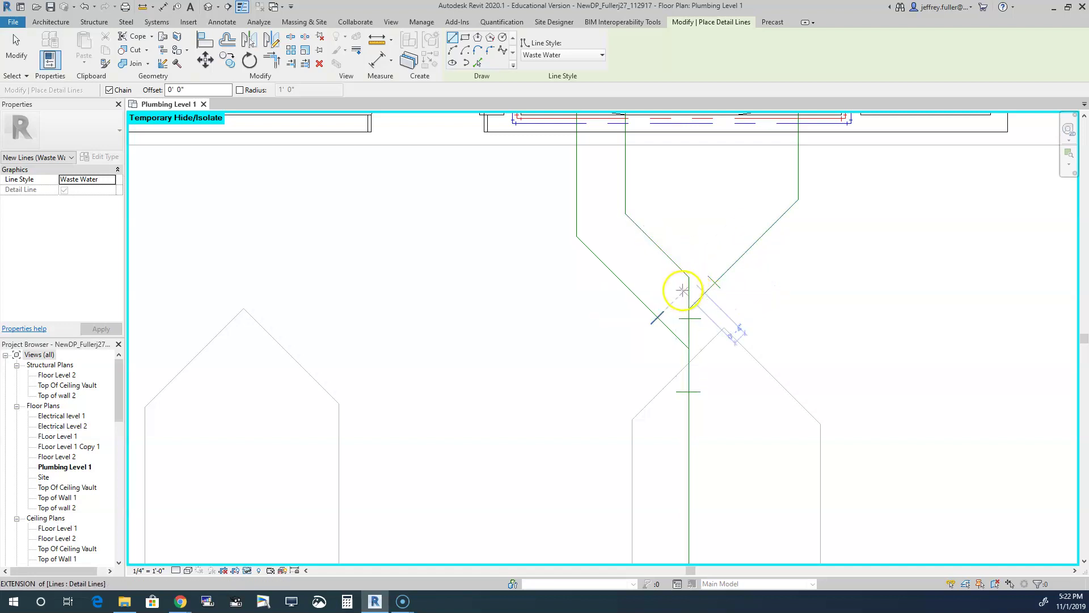
pyautogui.scroll(3, 682, 292)
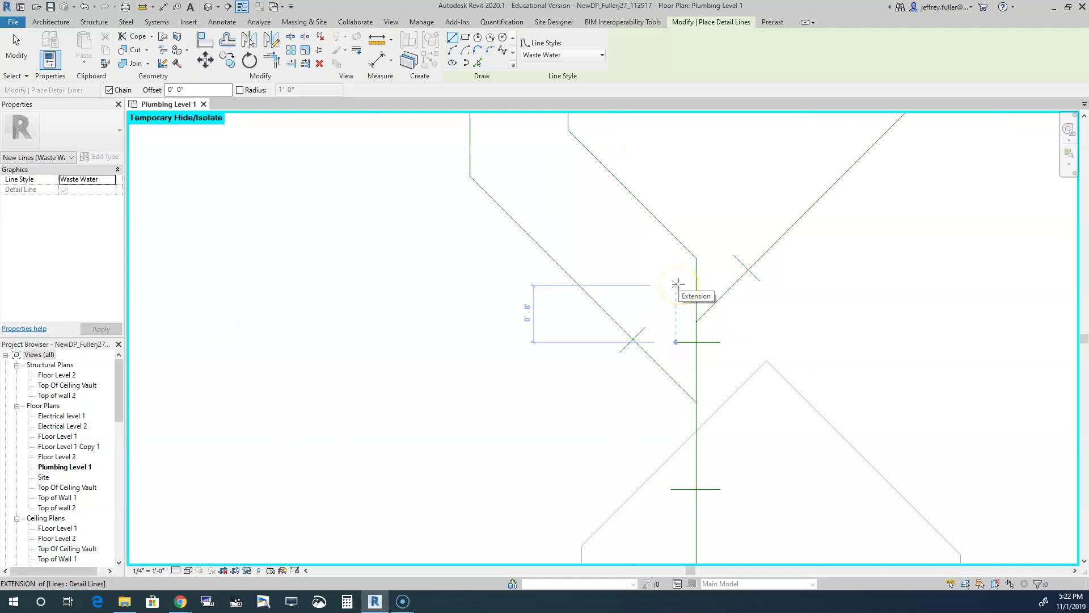
pyautogui.click(678, 281)
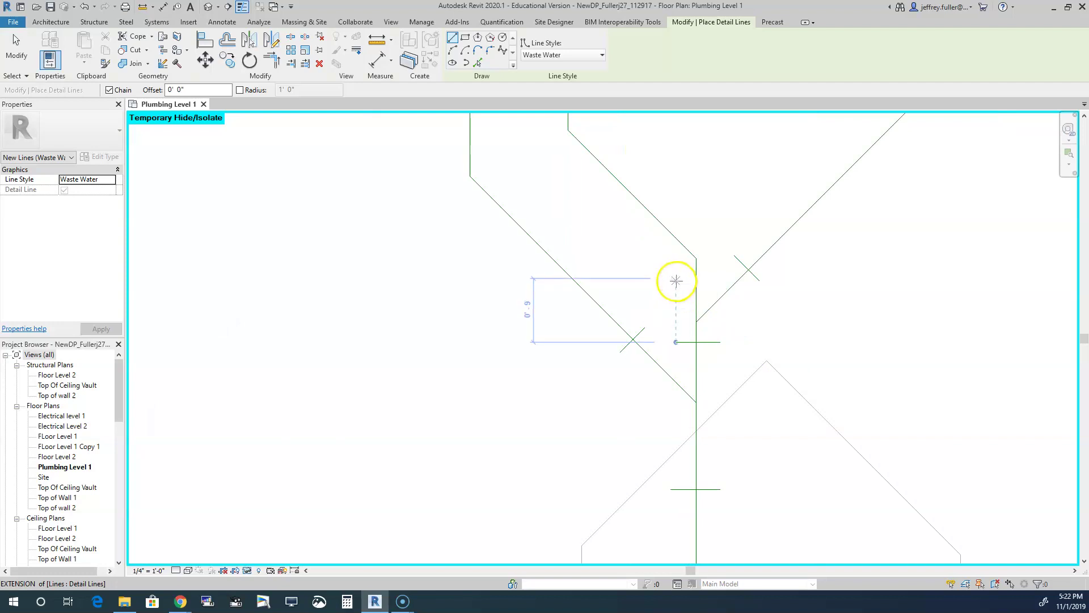
pyautogui.click(705, 275)
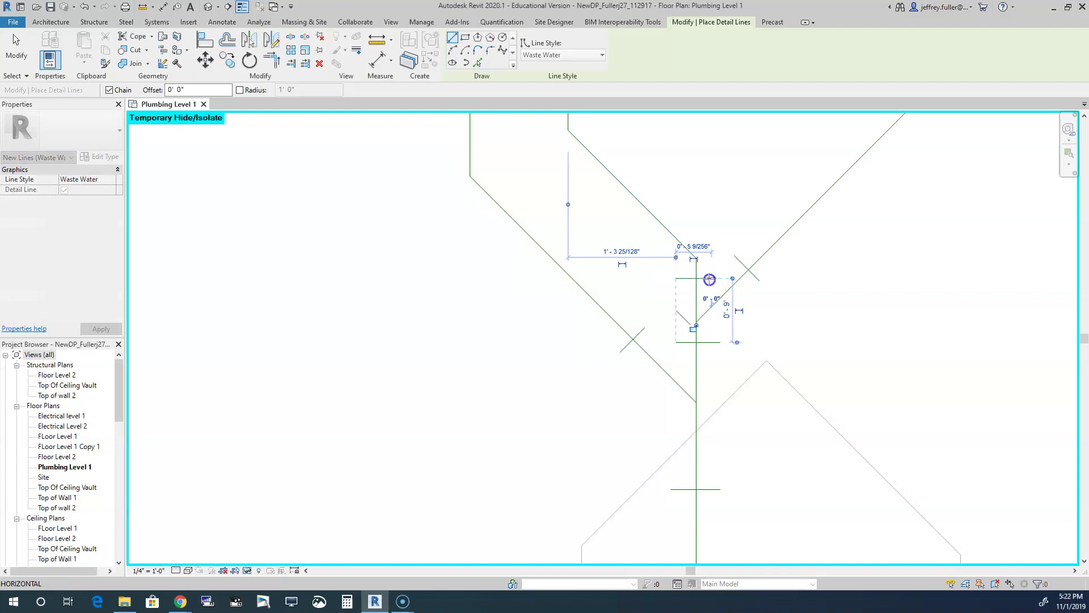
pyautogui.press('Escape')
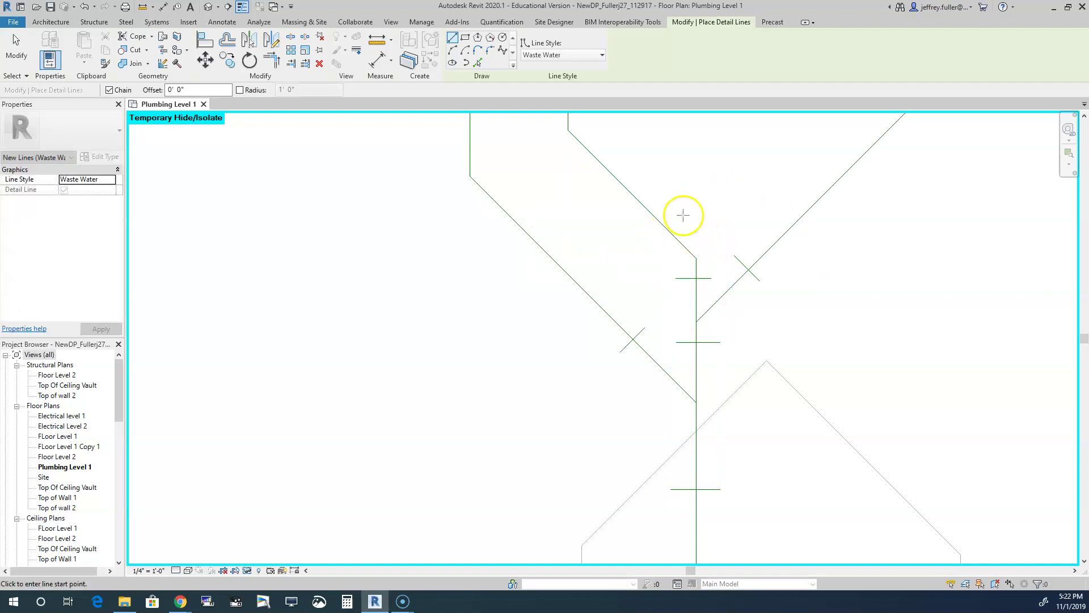
# - Draw a perpendicular tick across the tub's diagonal branch and a second horizontal tick, about 5" long, across the main line's upper end
pyautogui.click(678, 219)
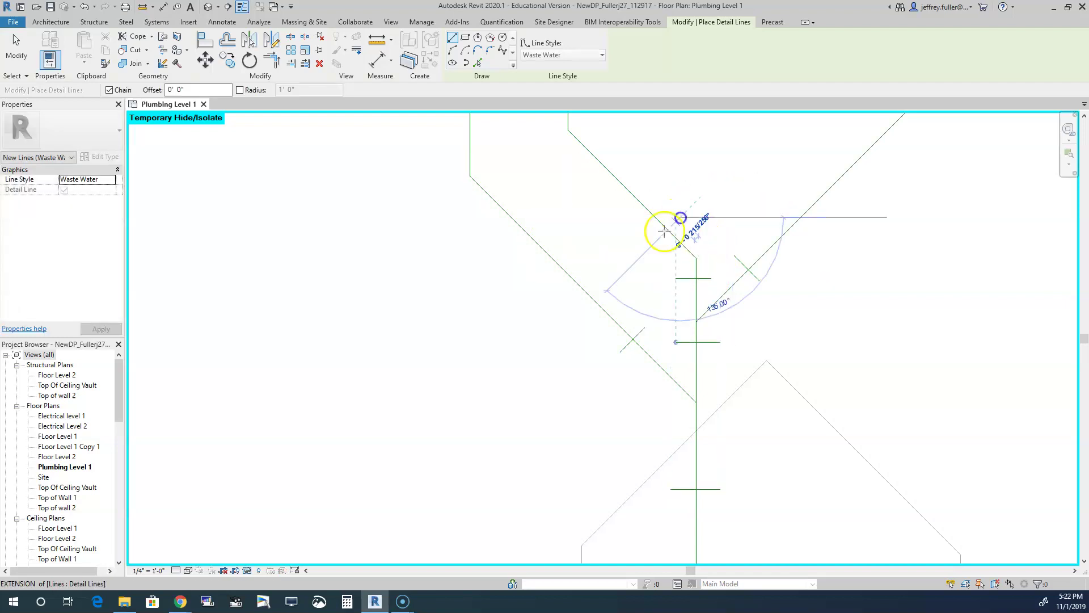
pyautogui.click(655, 241)
pyautogui.press('Escape')
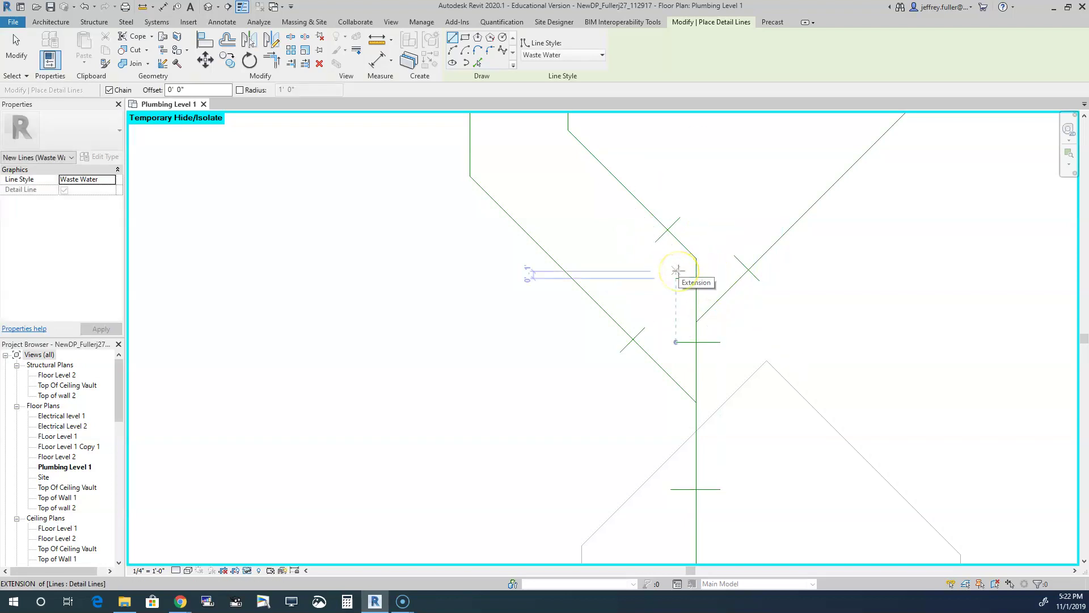
pyautogui.click(675, 250)
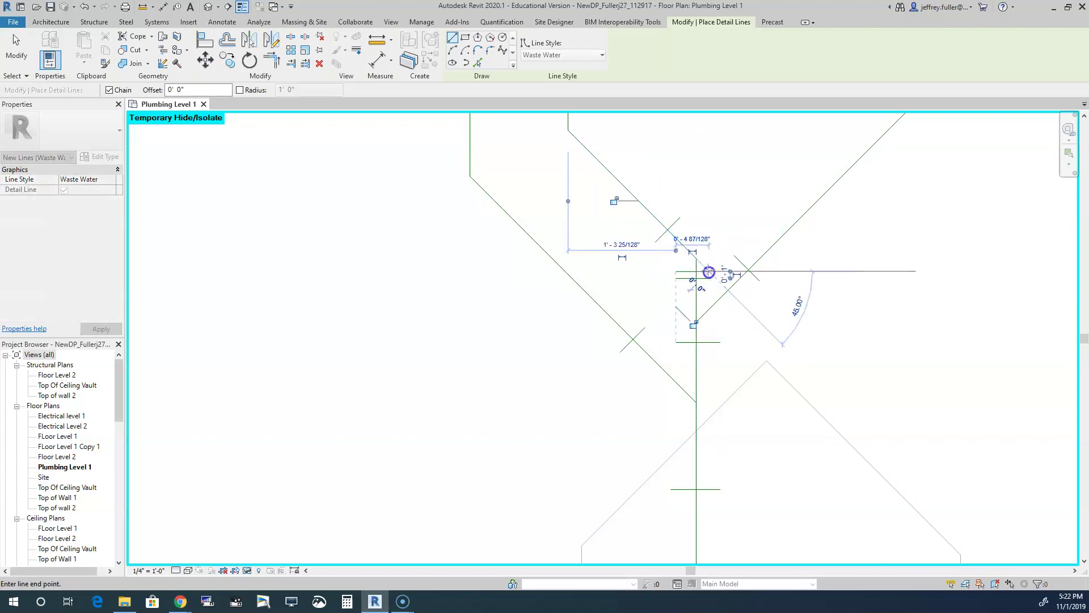
pyautogui.press('Escape')
pyautogui.scroll(-3, 822, 323)
pyautogui.press('Escape')
# - Reference the lowest main-line tick's spacing to the toilet branch junction and place the tick 2" below it
pyautogui.moveTo(839, 340)
pyautogui.mouseDown(button='middle')
pyautogui.moveTo(860, 361)
pyautogui.moveTo(786, 312)
pyautogui.mouseUp(button='middle')
pyautogui.scroll(4, 747, 360)
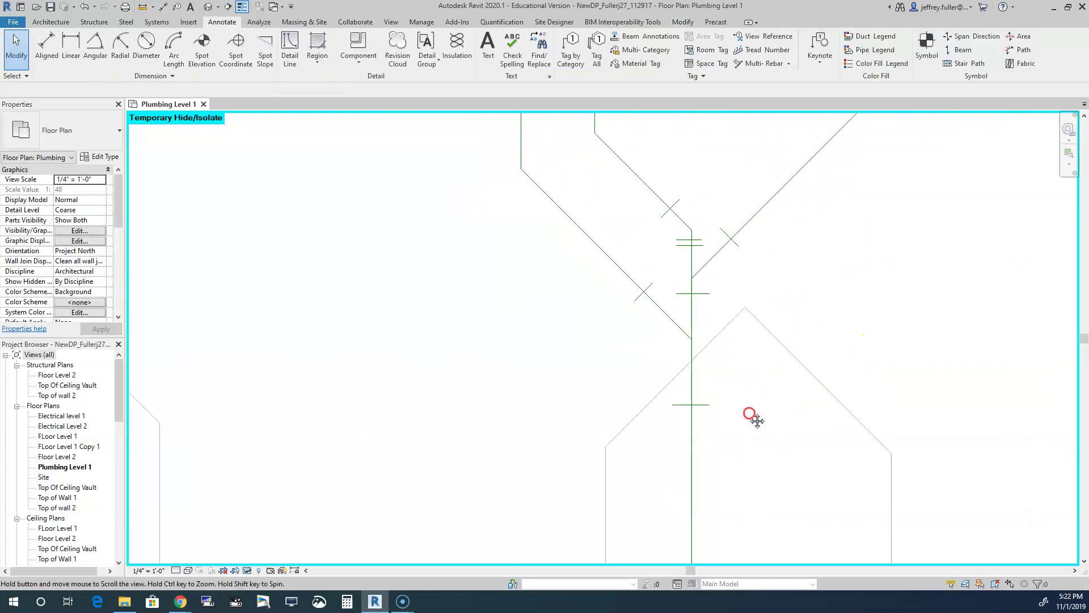
pyautogui.click(695, 406)
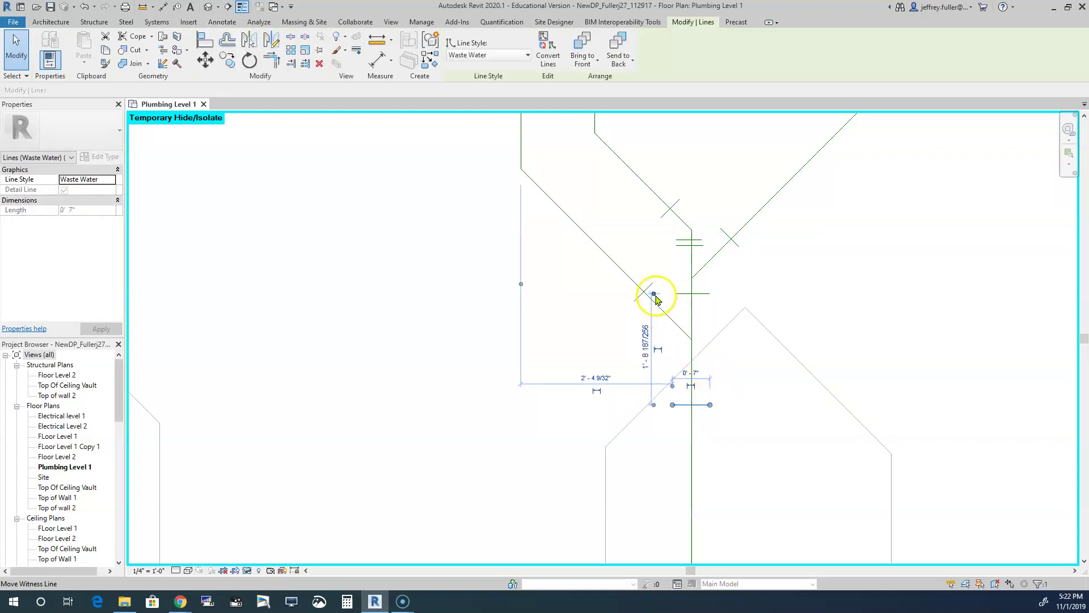
pyautogui.moveTo(653, 293); pyautogui.dragTo(693, 340)
pyautogui.click(693, 374)
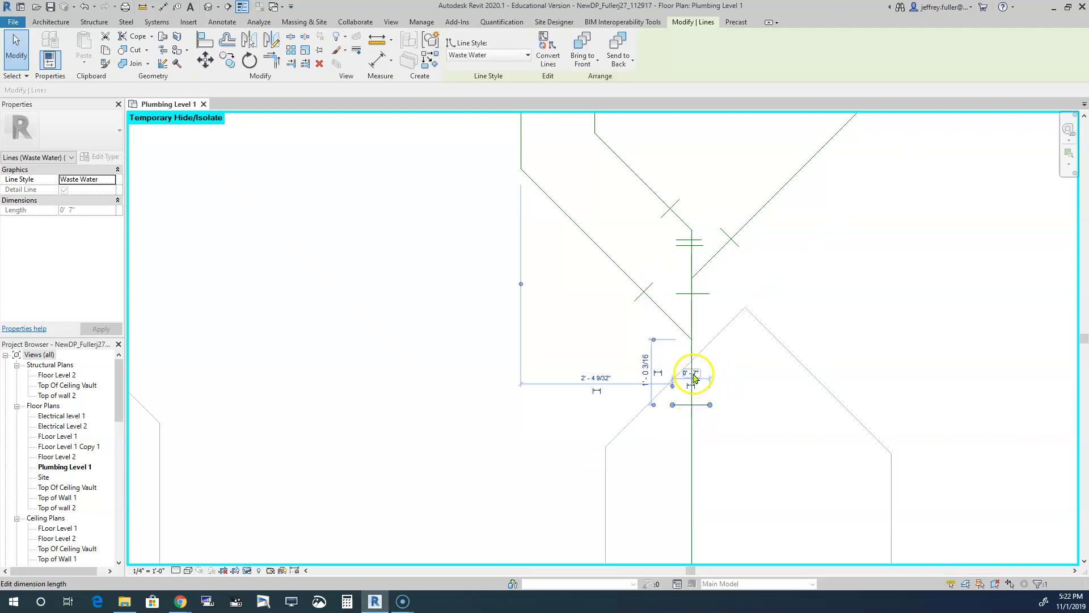
pyautogui.click(645, 366)
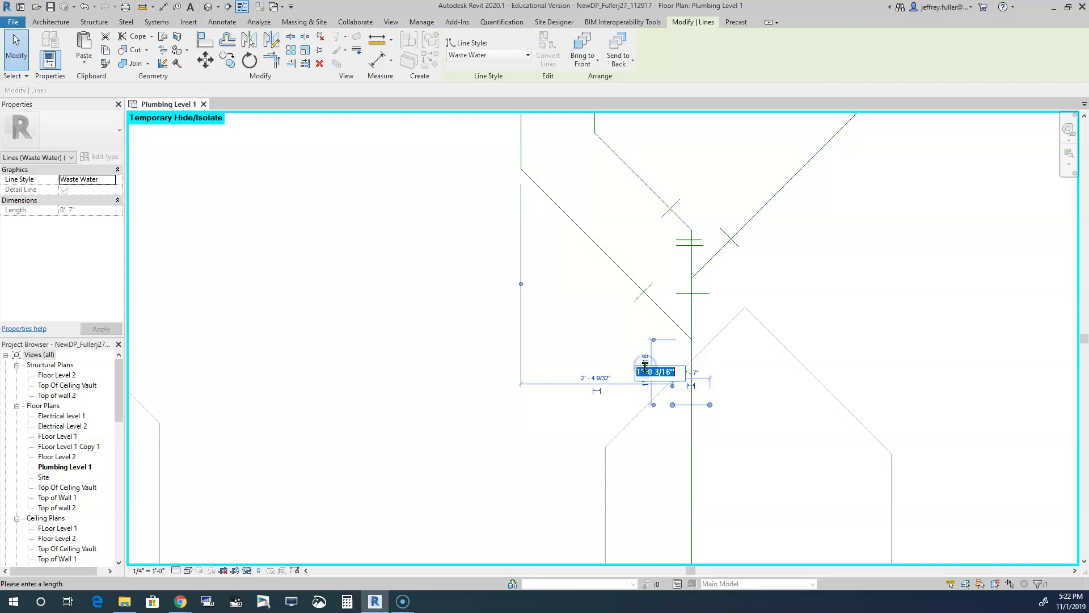
pyautogui.write('2')
pyautogui.press('Return')
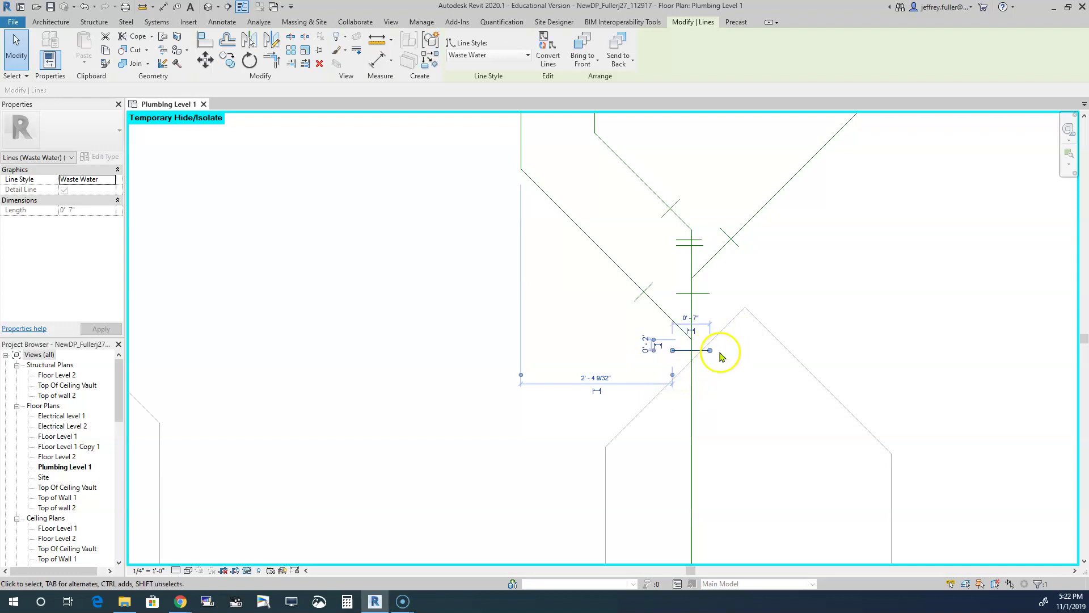
# - Set the length of the tick below the toilet junction to 2"
pyautogui.click(691, 318)
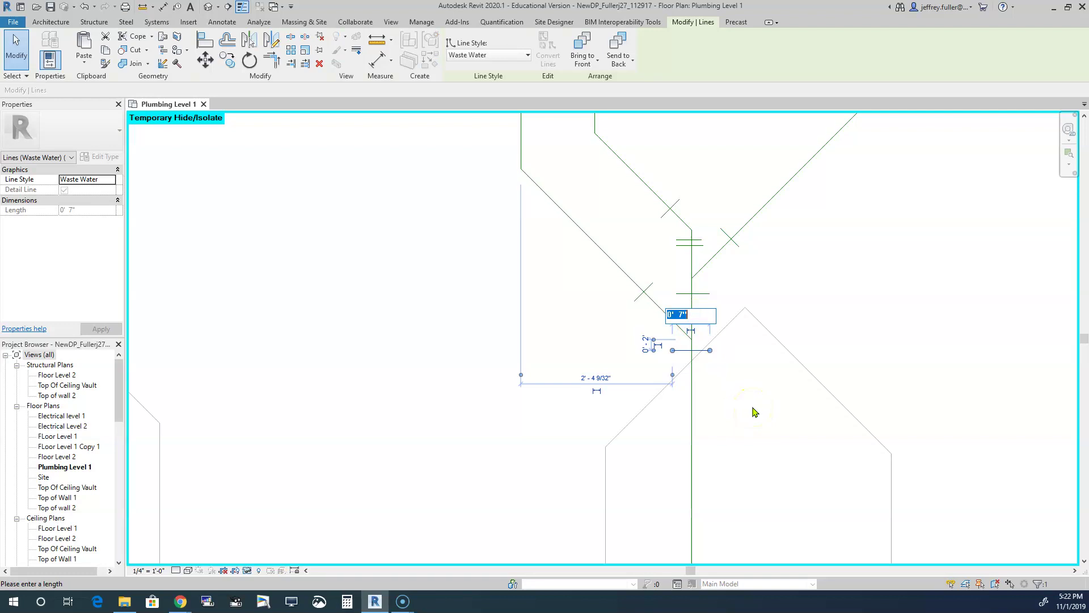
pyautogui.write('2"')
pyautogui.press('Return')
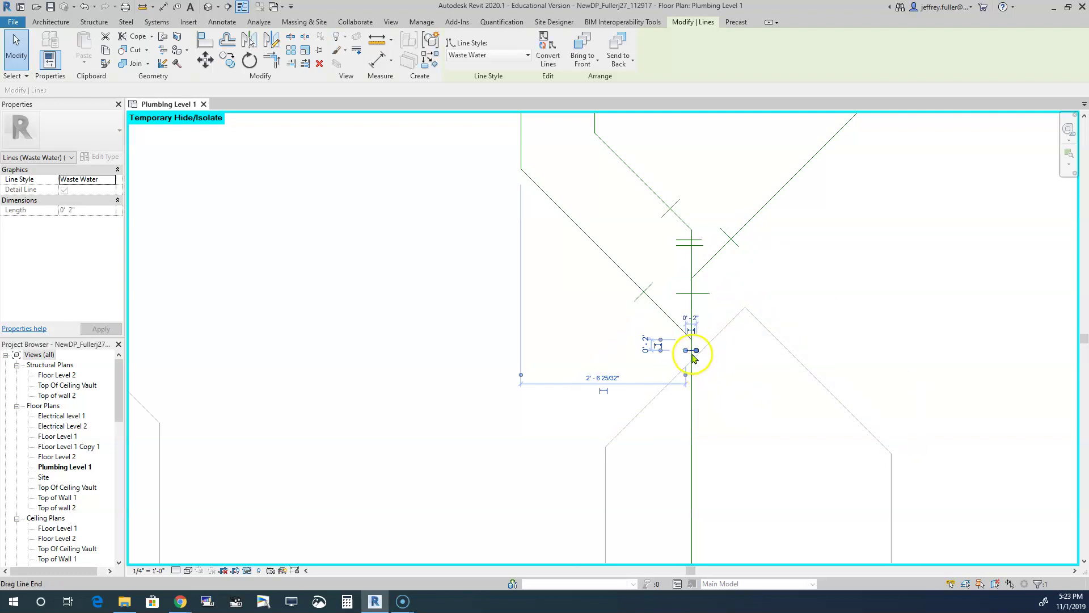
# - Shorten the lowest tick so it ends on the main line, then set its length to 4"
pyautogui.moveTo(696, 350); pyautogui.dragTo(692, 350)
pyautogui.scroll(6, 694, 358)
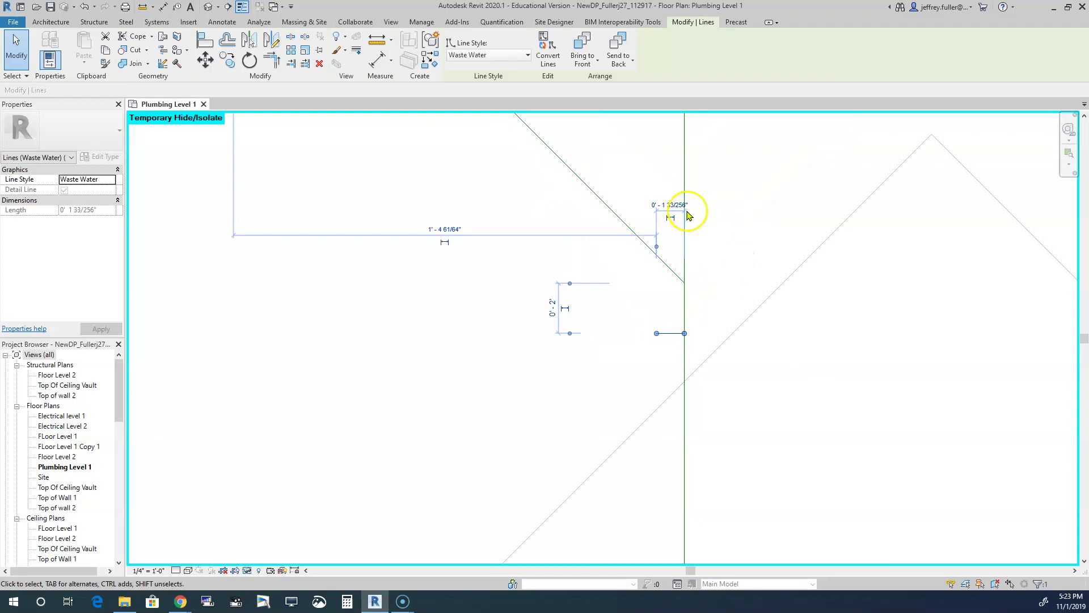
pyautogui.click(670, 205)
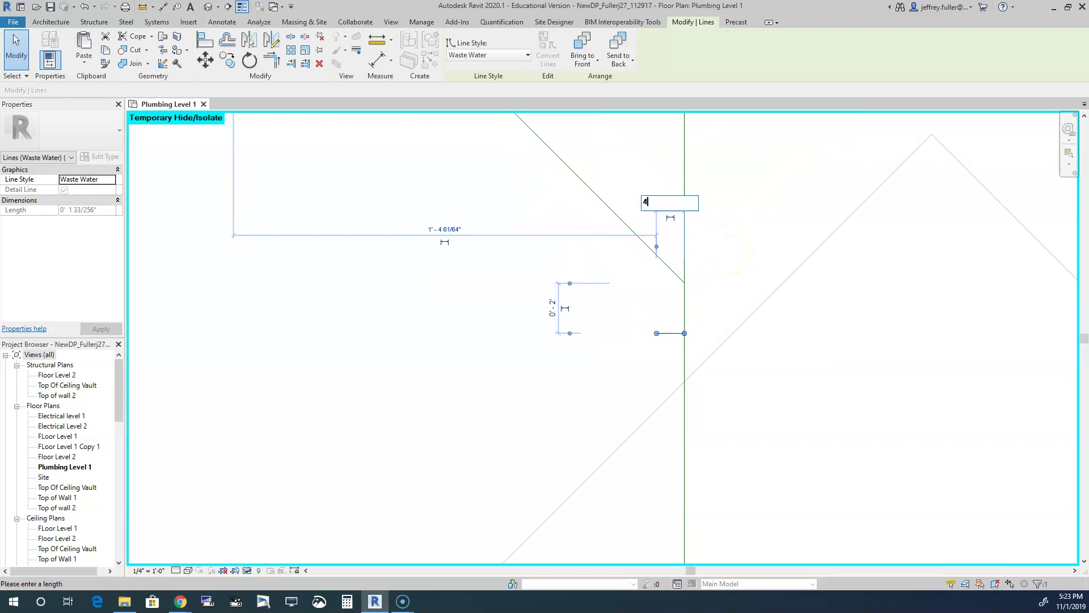
pyautogui.write('4"')
pyautogui.press('Return')
pyautogui.press('Escape')
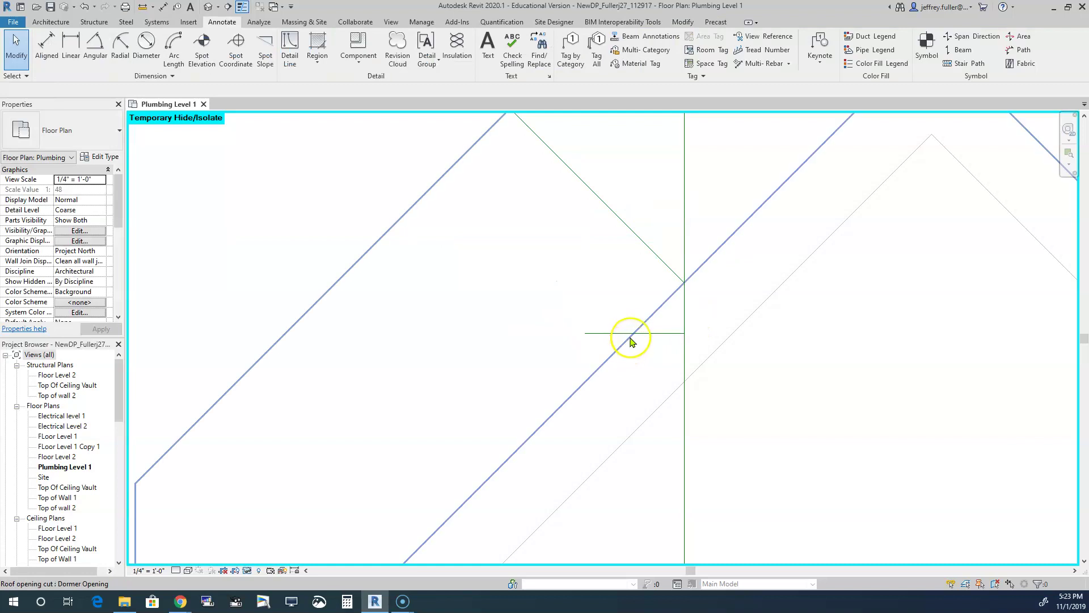
# - Try to shift the lowest tick sideways so that it crosses the main line
pyautogui.click(632, 334)
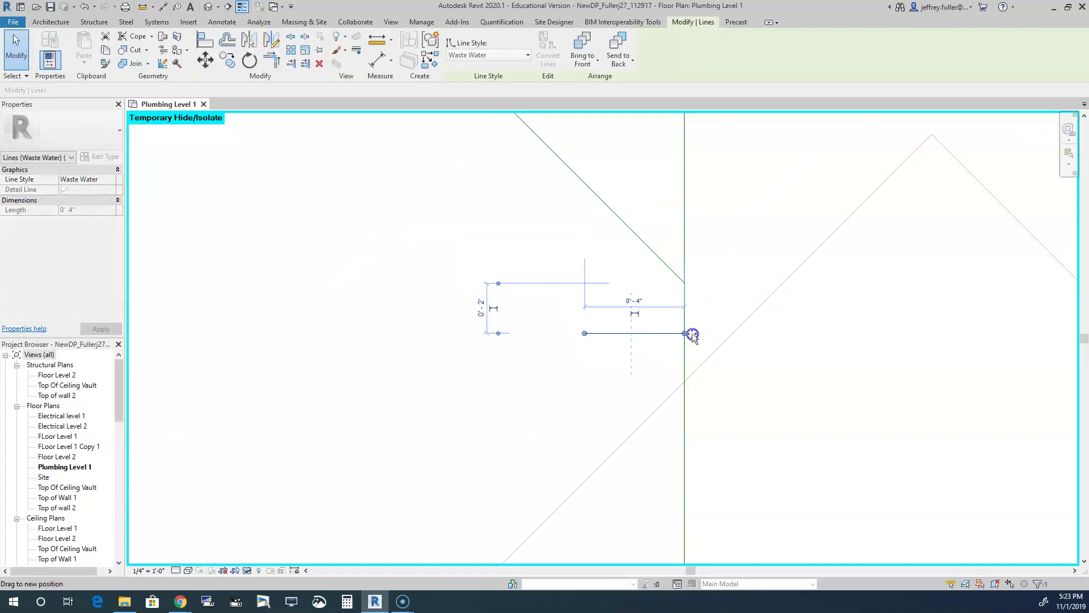
pyautogui.click(634, 333)
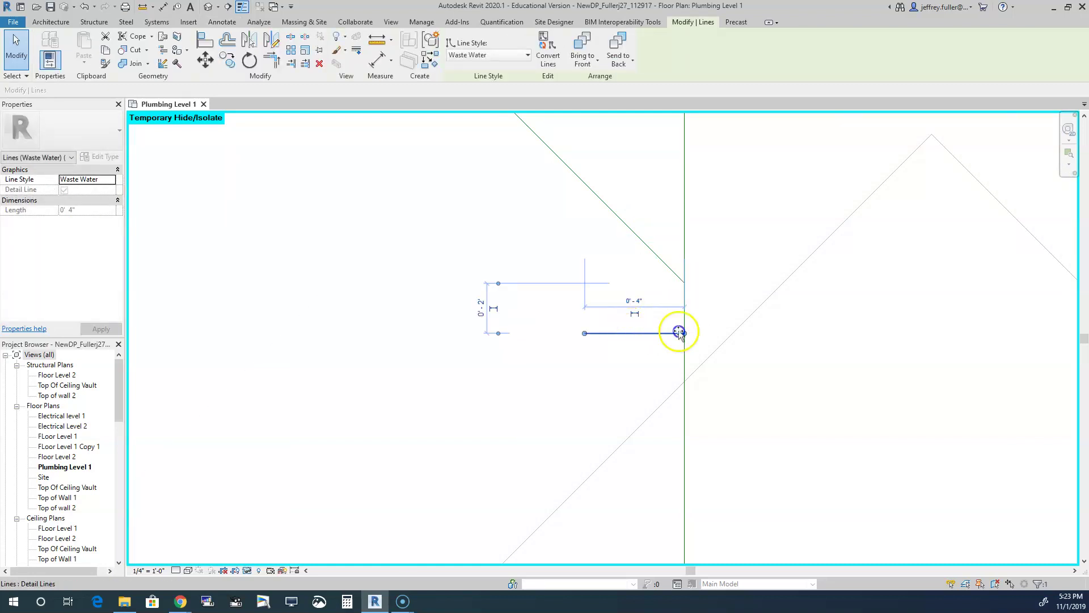
pyautogui.moveTo(693, 331); pyautogui.dragTo(701, 330)
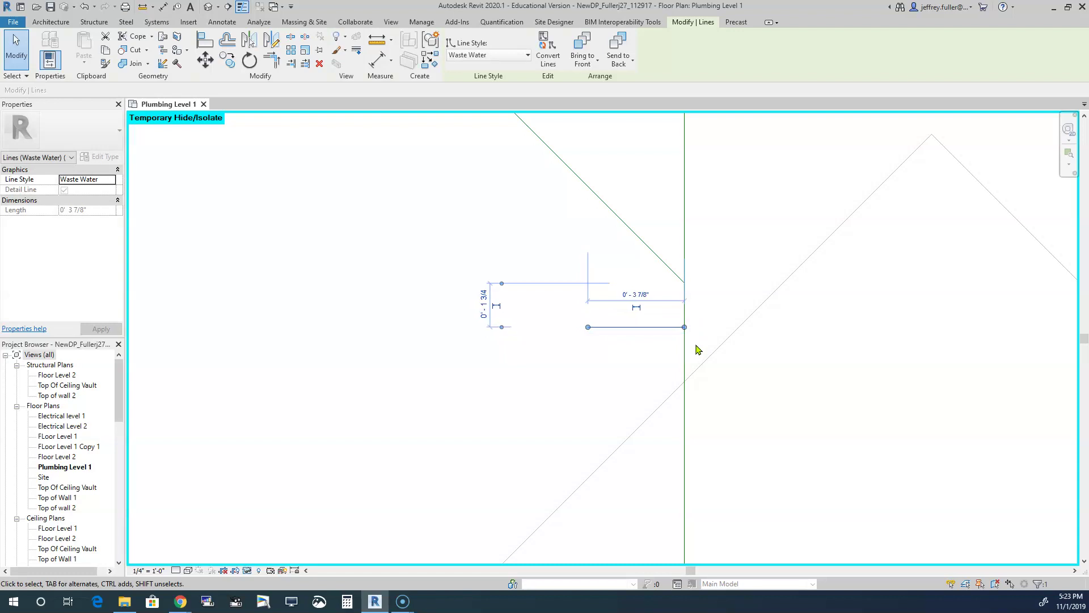
pyautogui.click(697, 349)
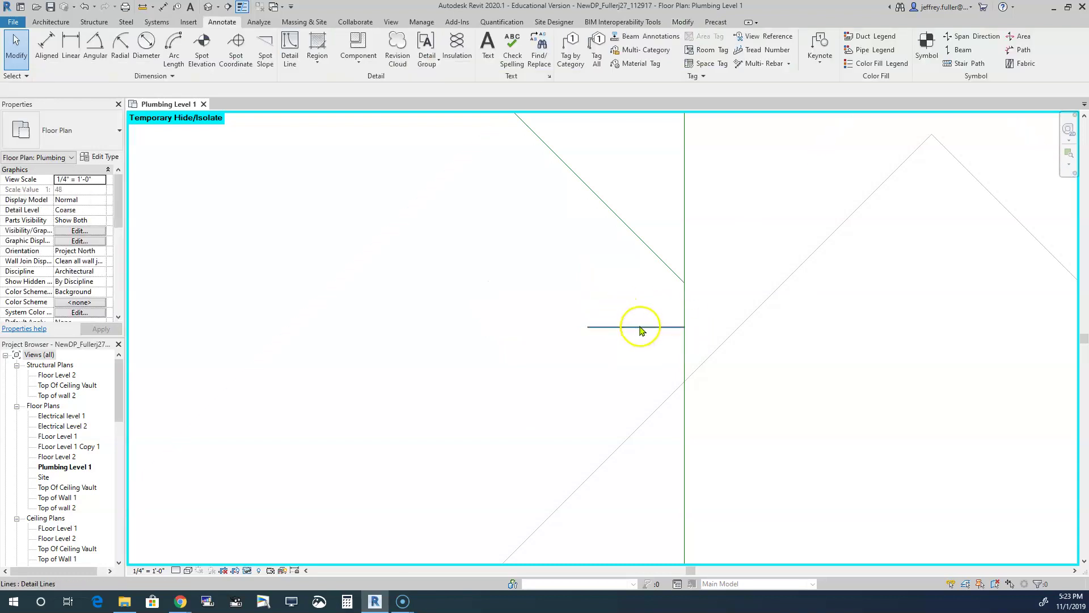
# - Extend the lowest tick's right end across the main line, making the tick about 5 3/4" long
pyautogui.moveTo(674, 329); pyautogui.dragTo(731, 332)
pyautogui.click(661, 294)
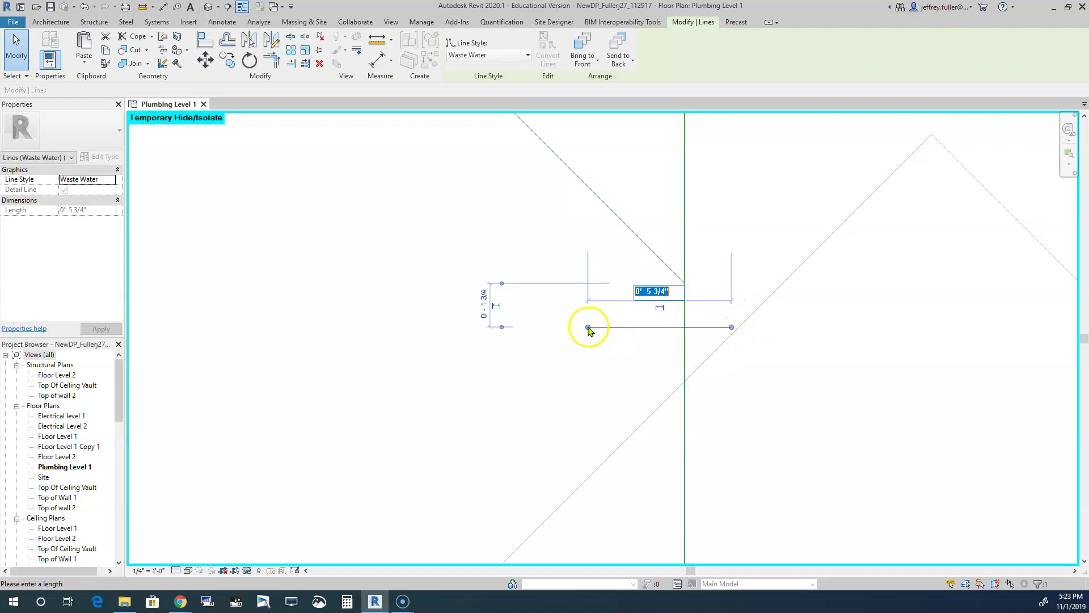
pyautogui.click(623, 329)
pyautogui.click(627, 352)
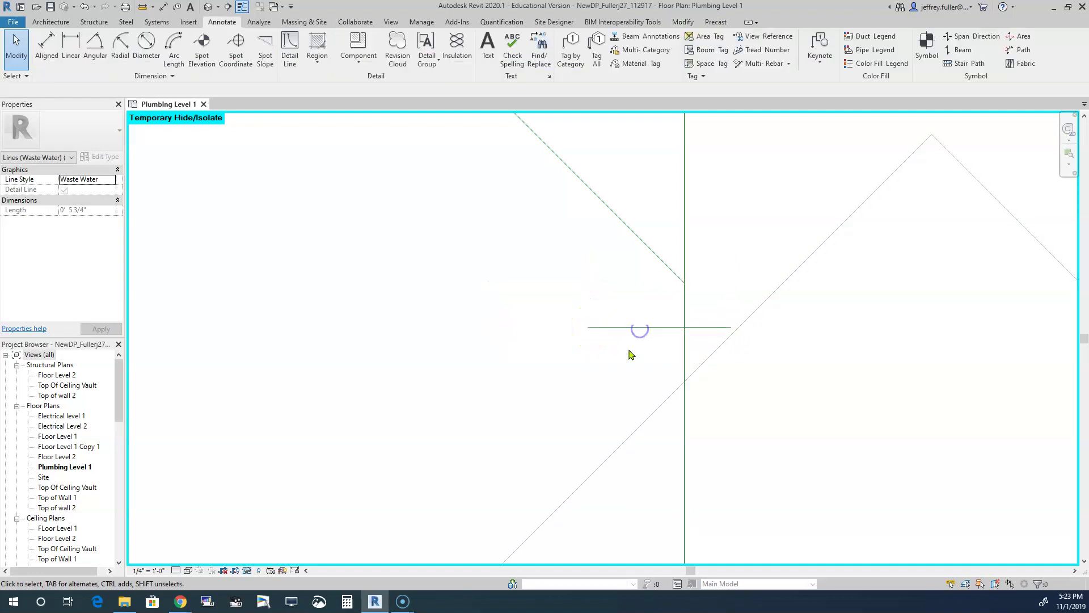
# - Shorten the lowest tick from its left end to about 4 1/4" and nudge it right to center it on the main line
pyautogui.click(590, 328)
pyautogui.moveTo(587, 327); pyautogui.dragTo(626, 327)
pyautogui.click(633, 359)
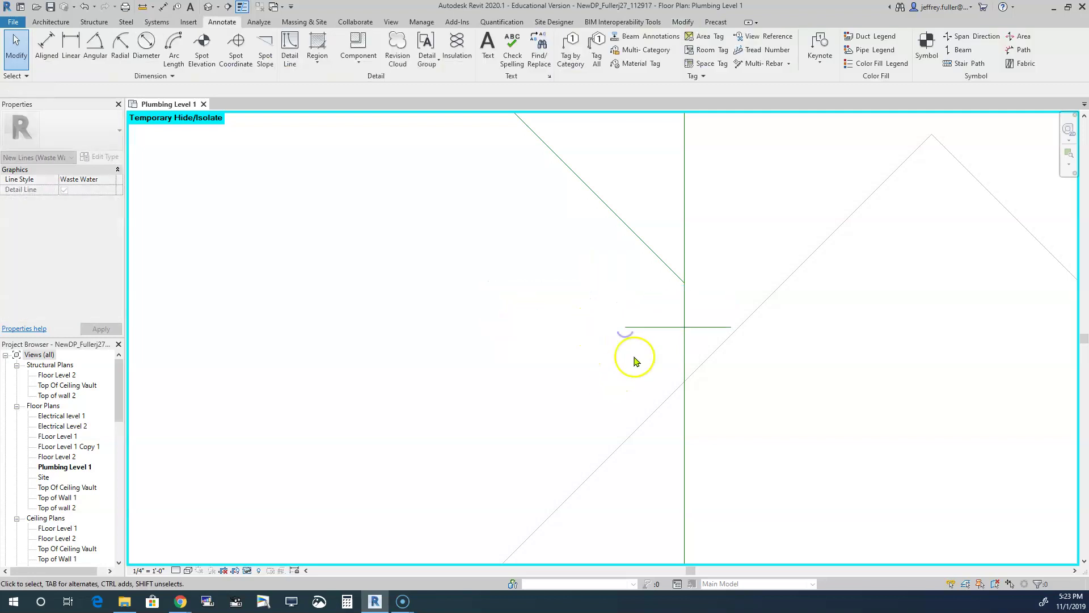
pyautogui.click(666, 327)
pyautogui.press('Right')
pyautogui.click(639, 377)
pyautogui.scroll(-4, 635, 226)
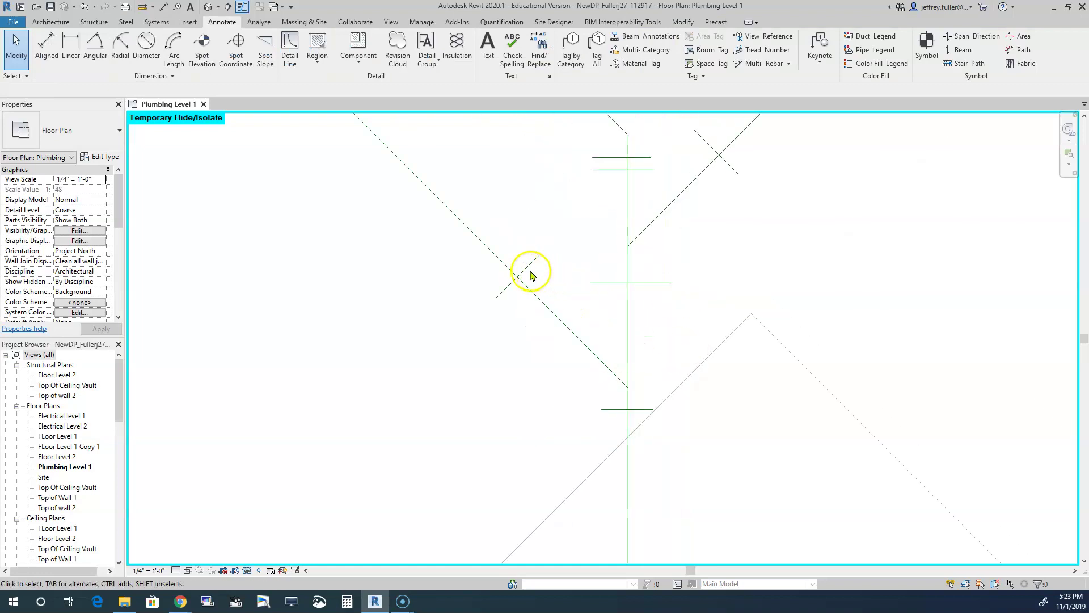
# - Reference the toilet branch tick's spacing to the branch's main-line junction and place the tick 2" from it
pyautogui.click(524, 272)
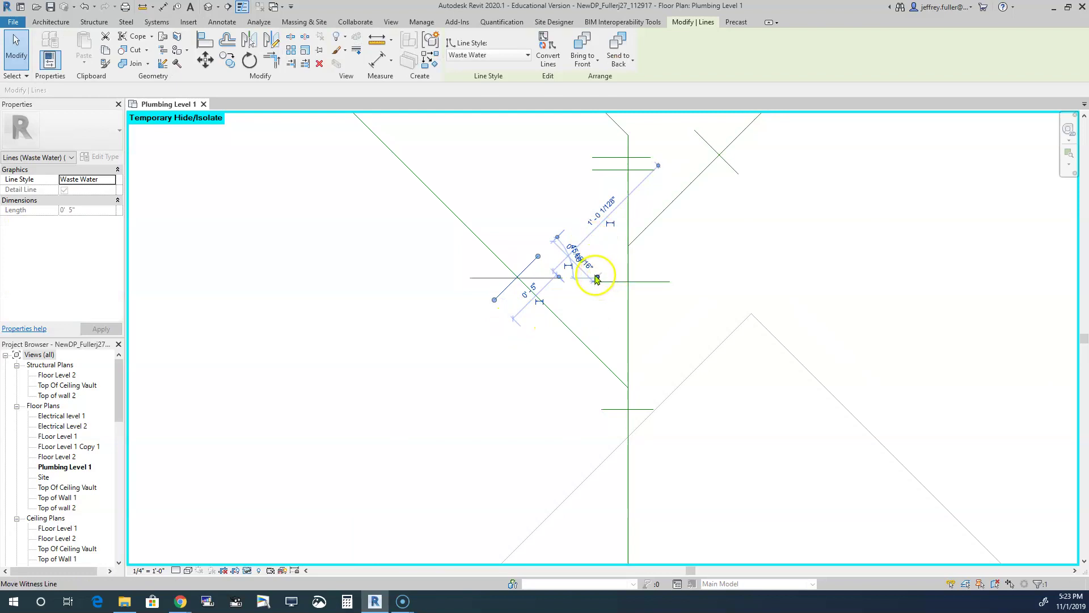
pyautogui.moveTo(597, 278); pyautogui.dragTo(598, 289)
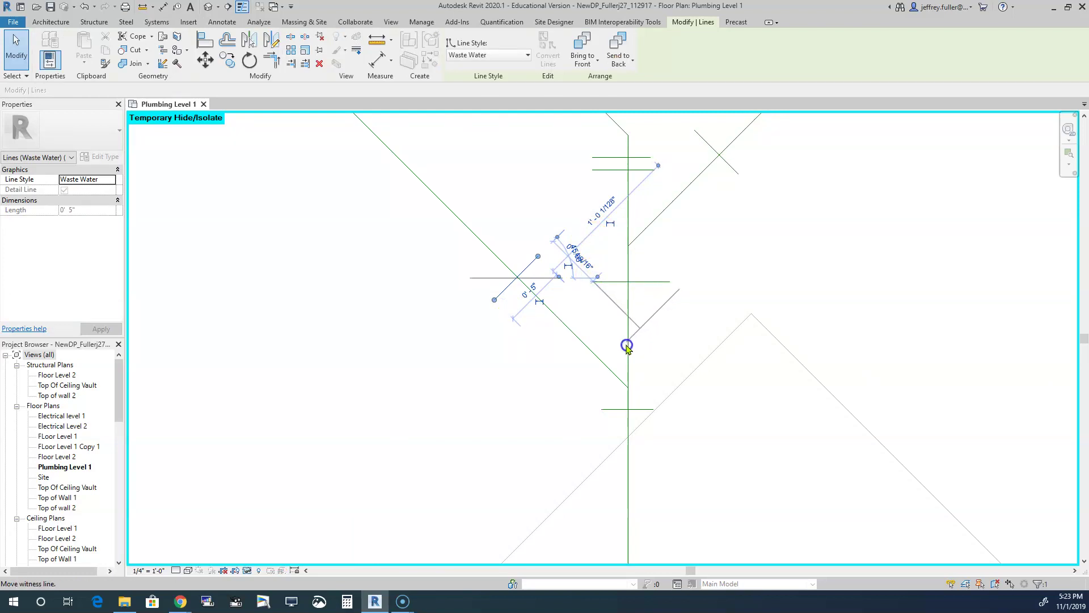
pyautogui.moveTo(627, 355); pyautogui.dragTo(626, 386)
pyautogui.click(623, 293)
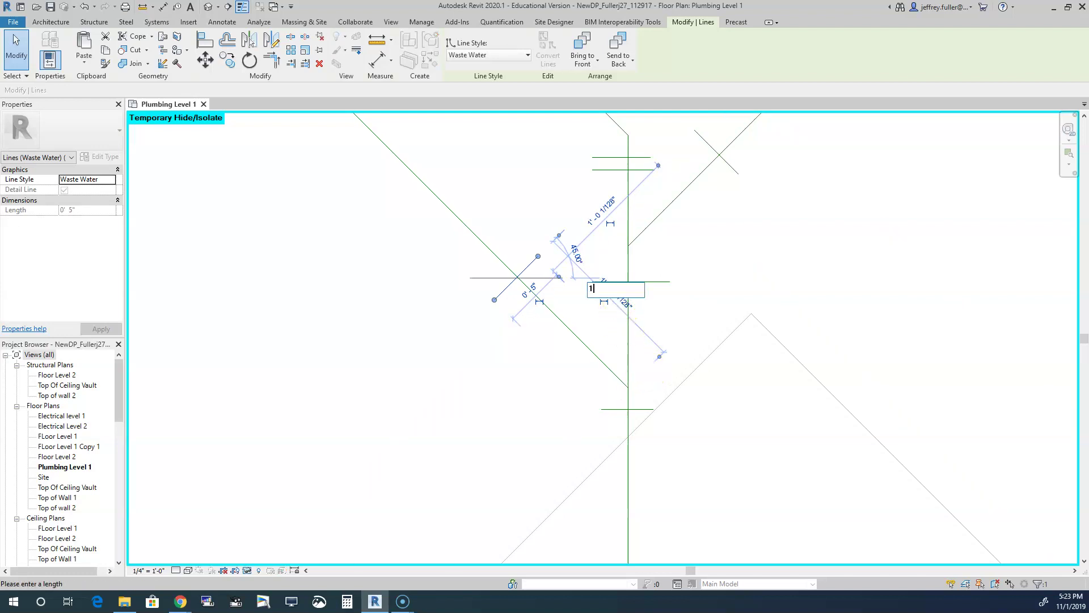
pyautogui.write('2')
pyautogui.press('Return')
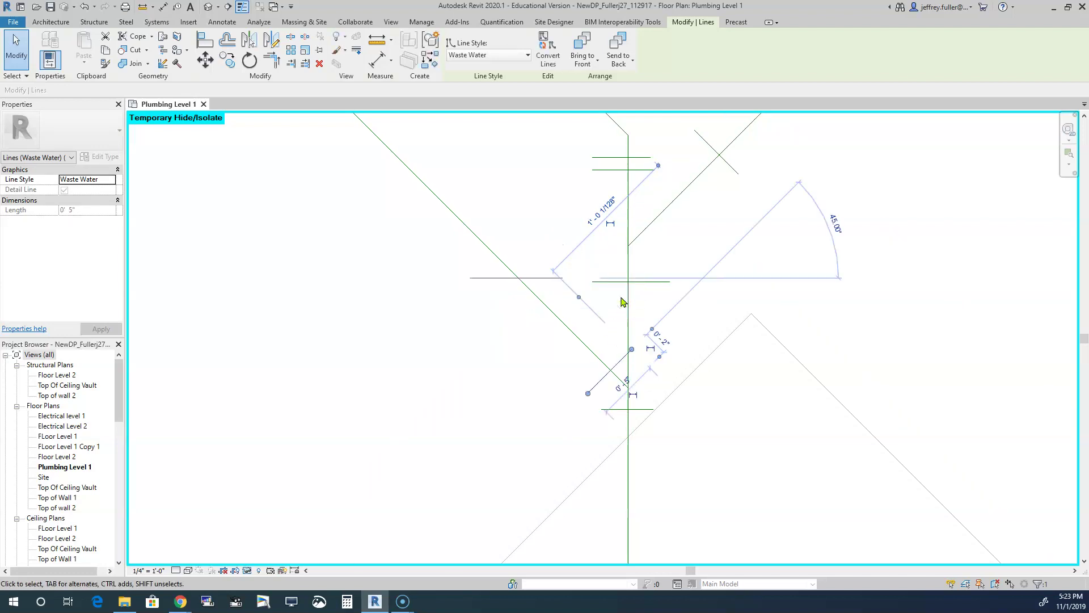
pyautogui.press('Escape')
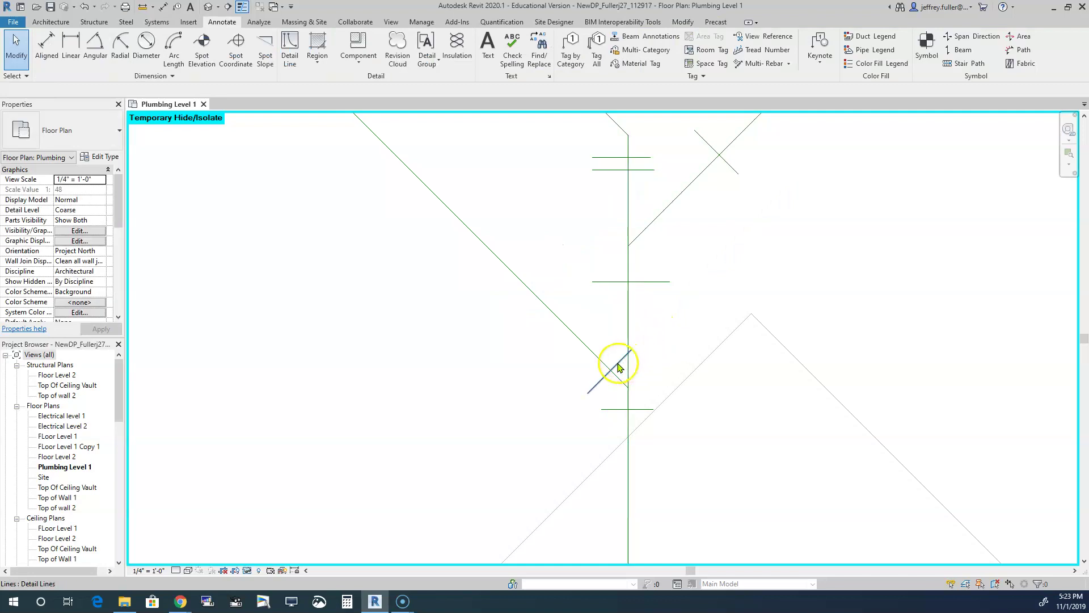
# - Set the length of the tick on the toilet's diagonal branch to 4"
pyautogui.click(614, 368)
pyautogui.click(628, 388)
pyautogui.press('Return')
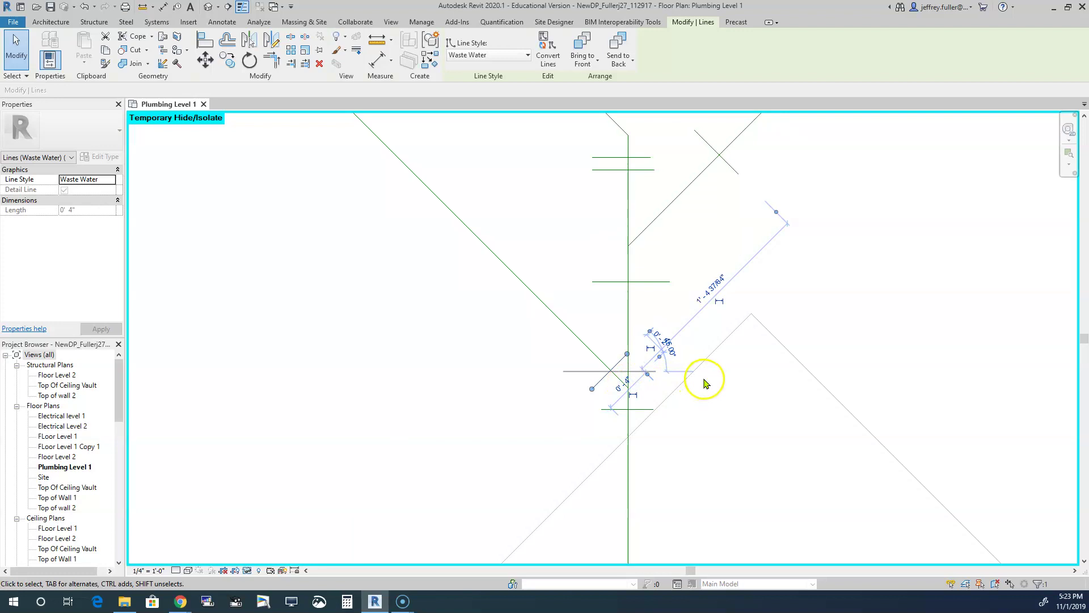
pyautogui.press('Escape')
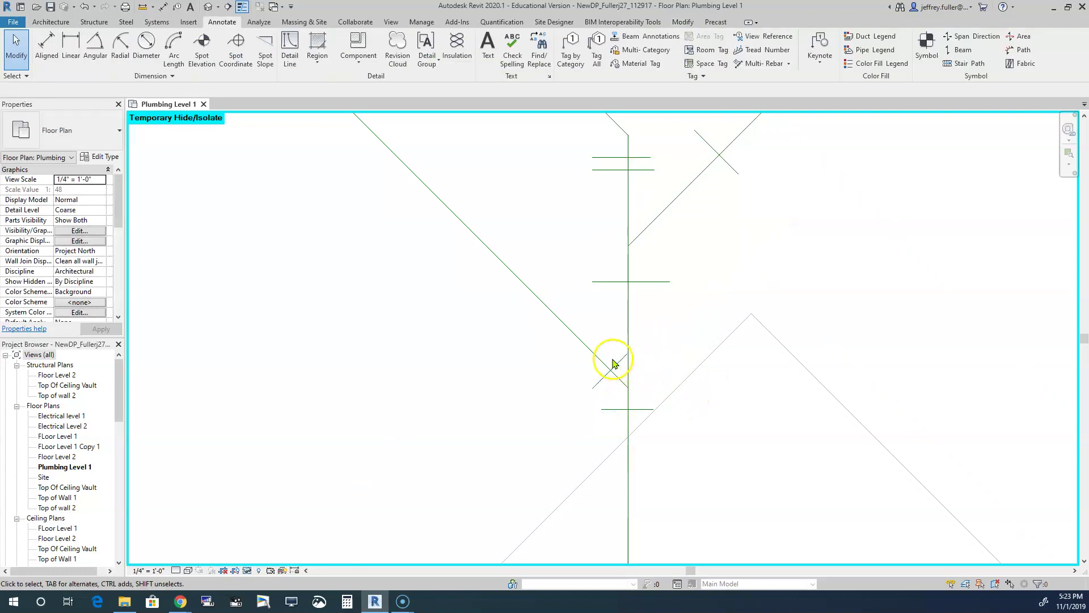
# - Set the toilet branch tick's distance from the main-line junction to 4"
pyautogui.click(616, 364)
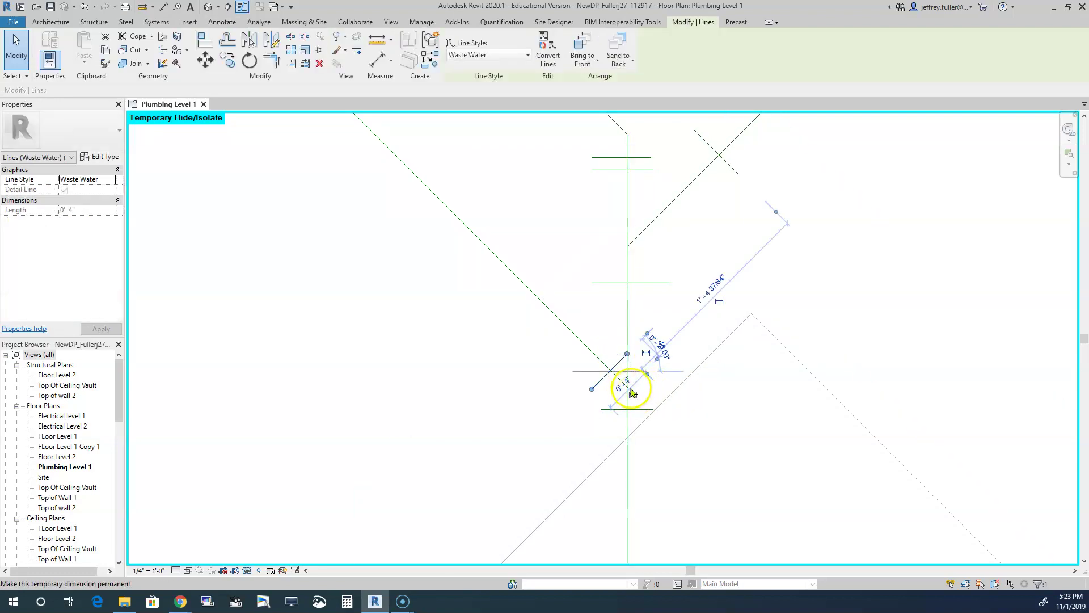
pyautogui.scroll(3, 620, 390)
pyautogui.scroll(1, 620, 392)
pyautogui.click(710, 274)
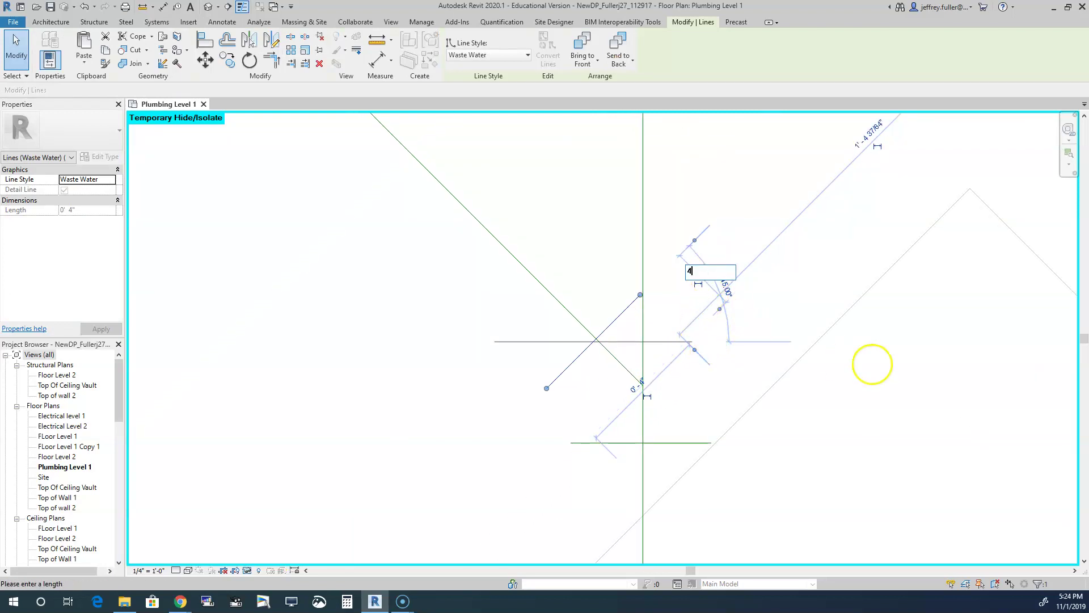
pyautogui.press('Return')
# - Set the lowest main-line tick's distance below the toilet junction to 4"
pyautogui.click(680, 443)
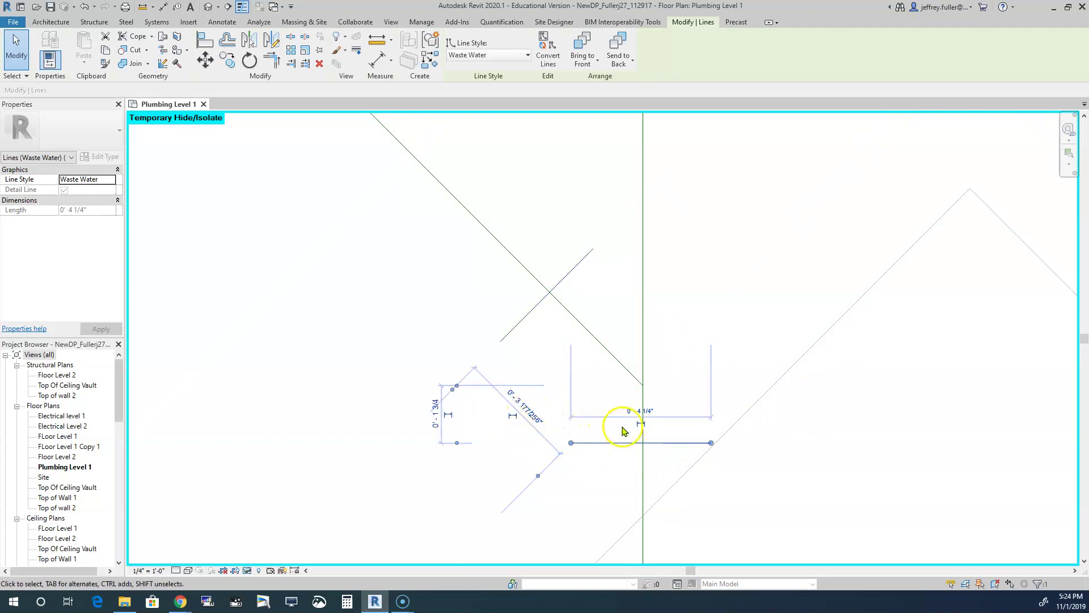
pyautogui.click(435, 411)
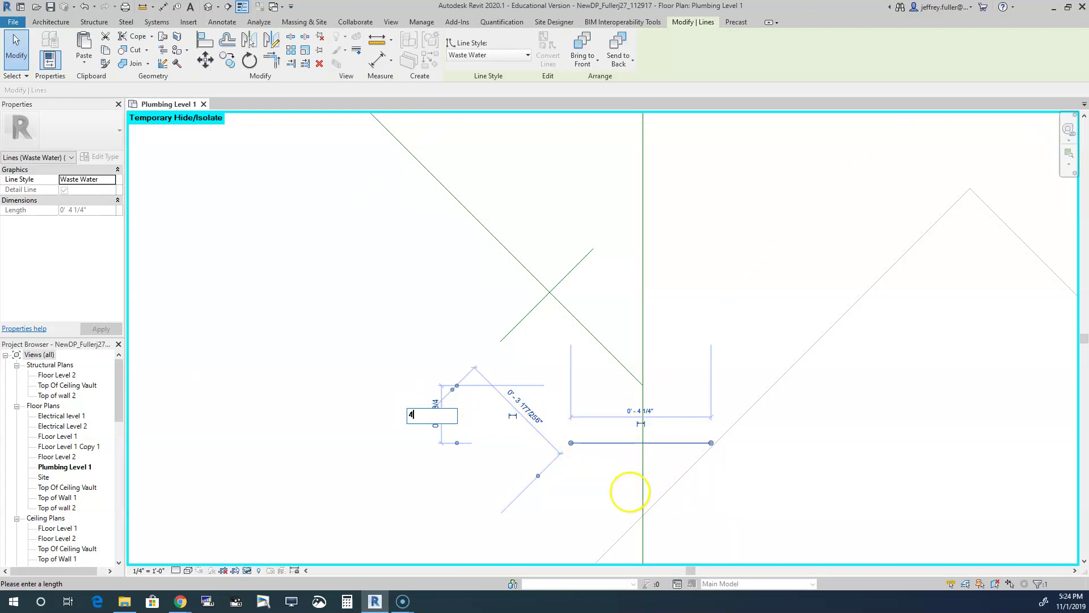
pyautogui.write('4"')
pyautogui.press('Return')
pyautogui.scroll(-3, 778, 474)
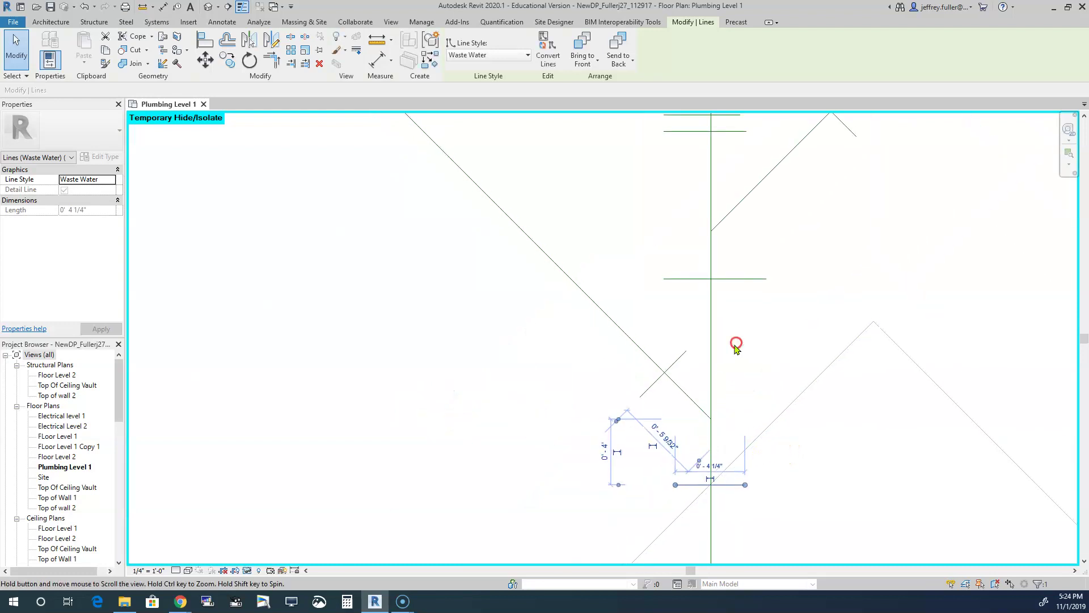
# - Set the tick between the sink and toilet junctions to 4" long and nudge it left to center it on the main line
pyautogui.click(737, 278)
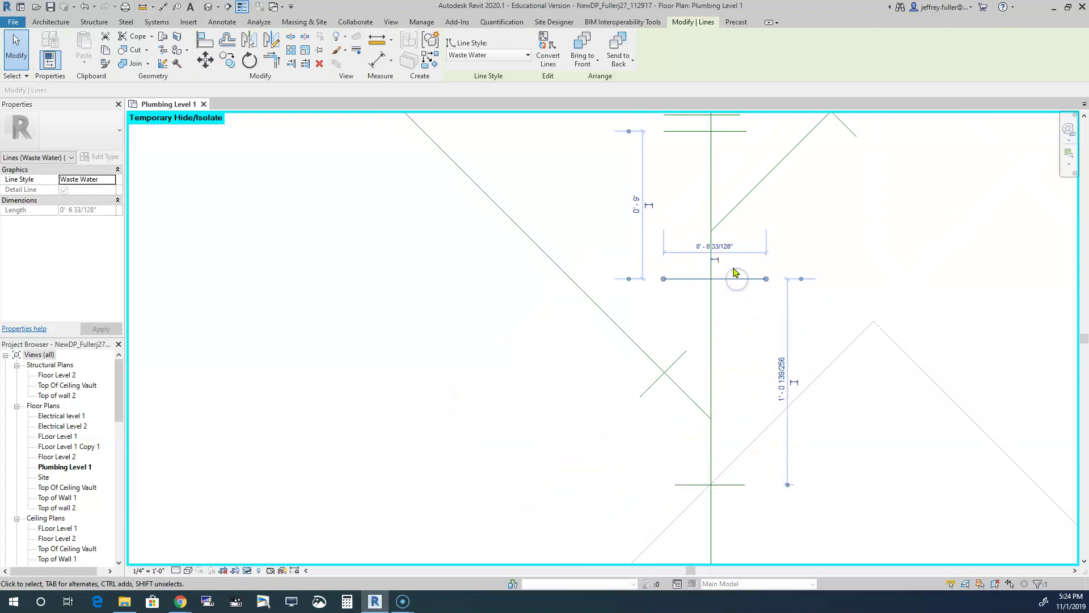
pyautogui.click(725, 244)
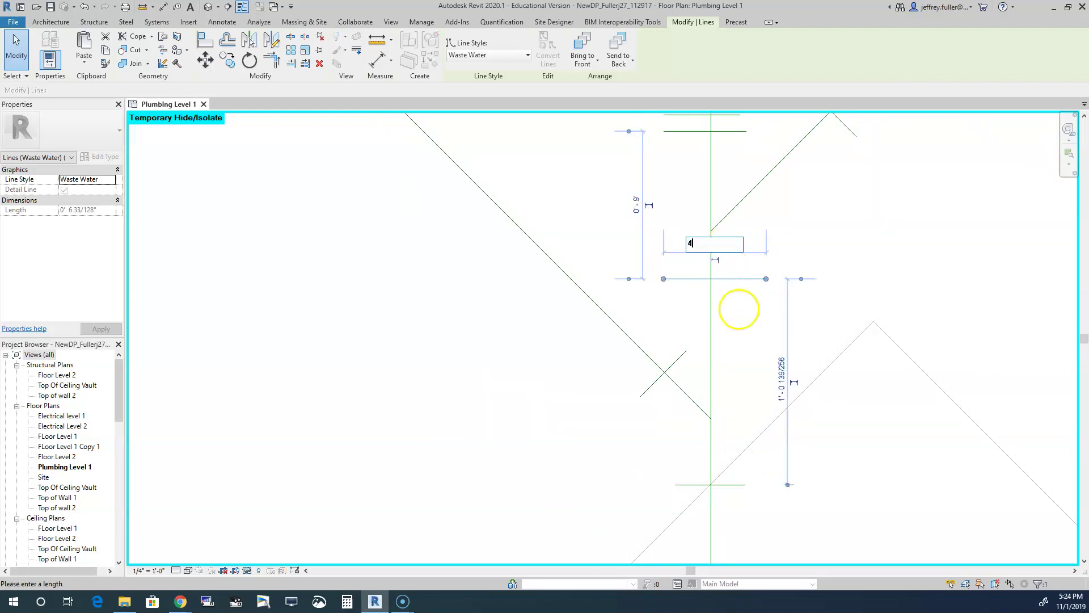
pyautogui.press('Return')
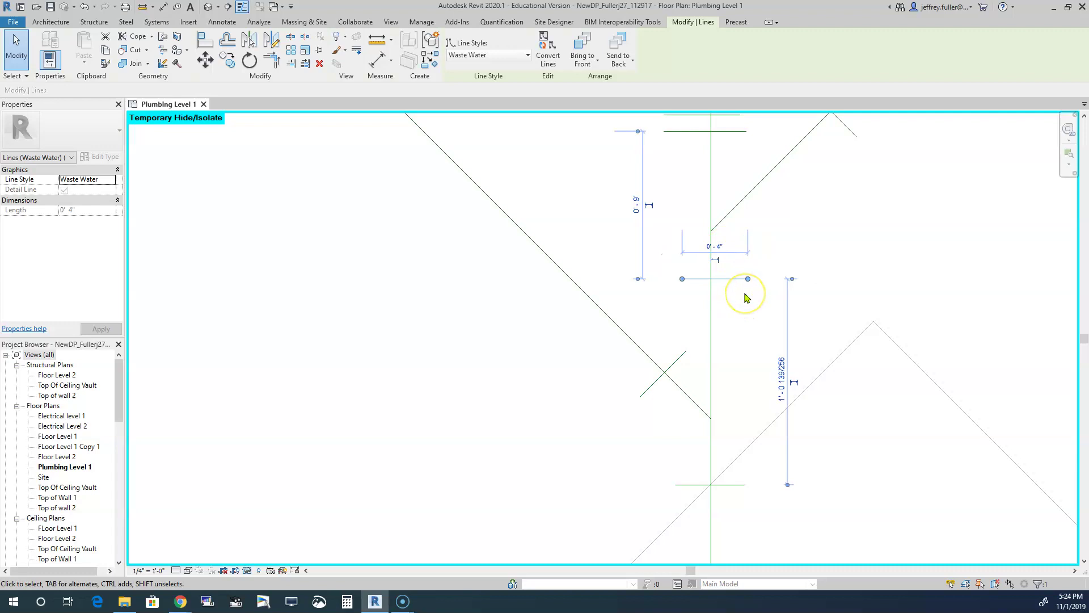
pyautogui.press('Left')
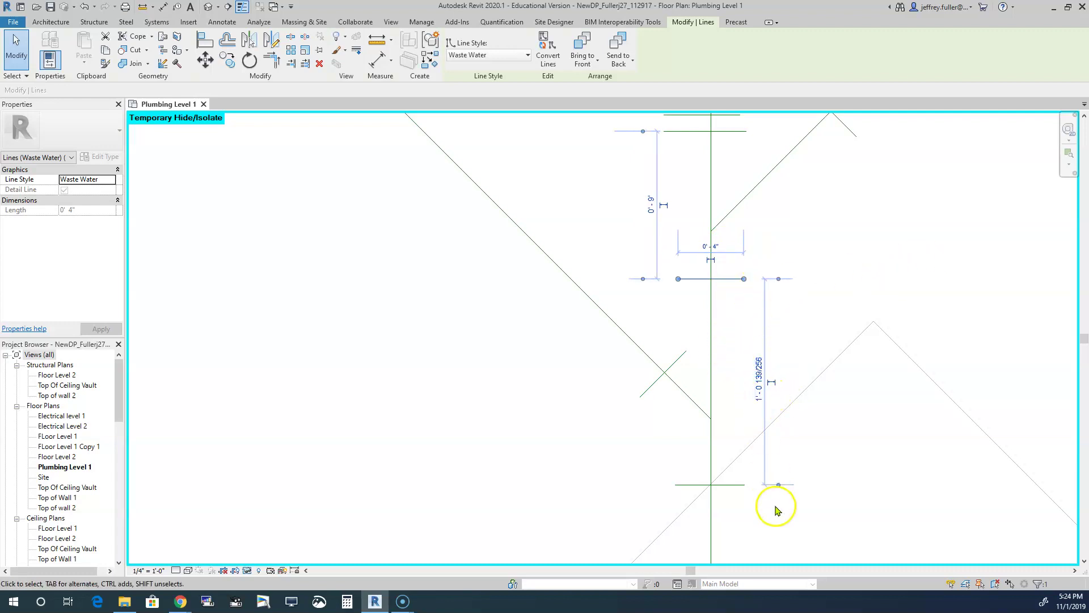
# - Measure the main-line tick just above the toilet junction from that junction and set its distance to 4"
pyautogui.moveTo(778, 486); pyautogui.dragTo(713, 419)
pyautogui.click(759, 345)
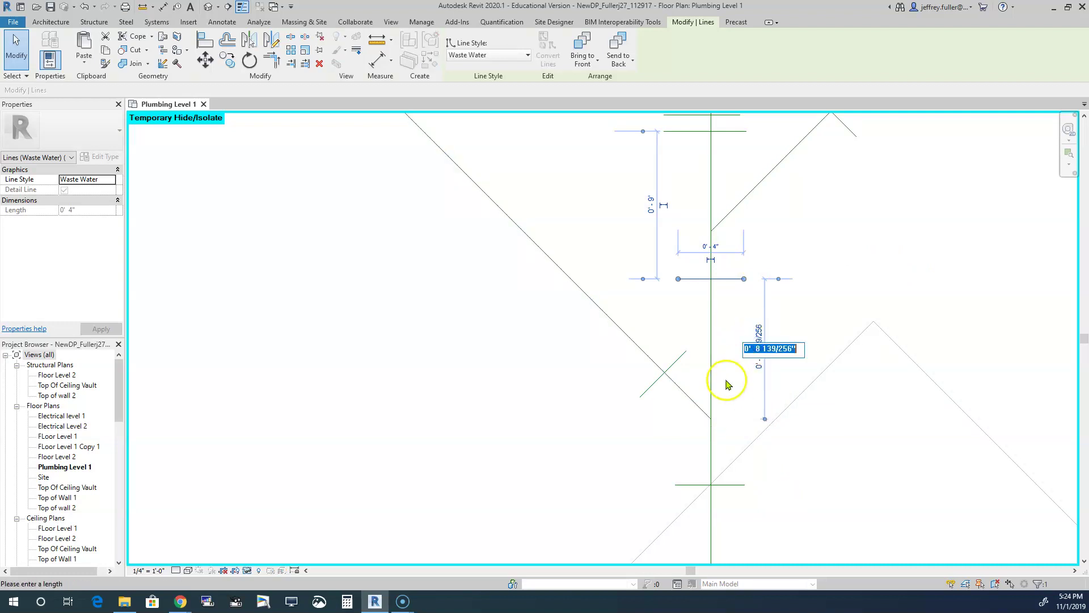
pyautogui.write('4')
pyautogui.press('Return')
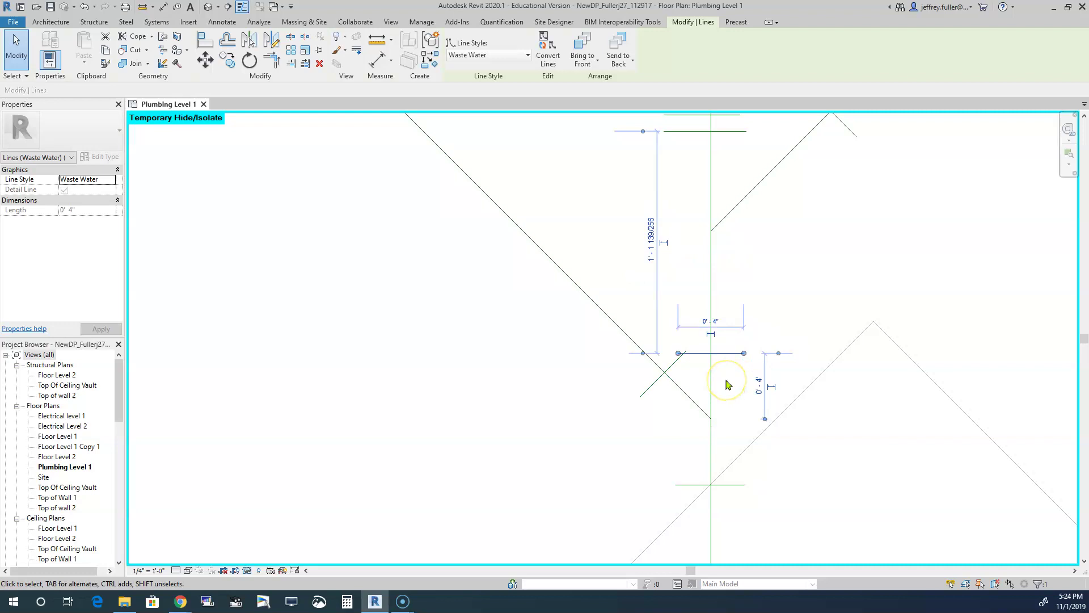
pyautogui.click(726, 385)
pyautogui.scroll(2, 688, 373)
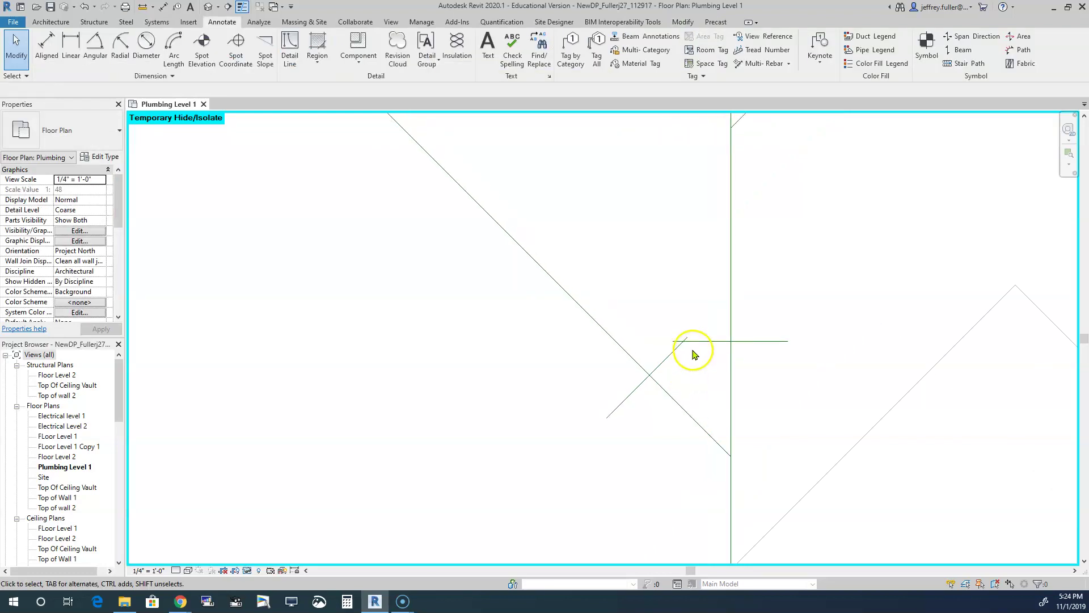
pyautogui.scroll(-2, 737, 453)
pyautogui.scroll(2, 756, 404)
pyautogui.scroll(-2, 760, 414)
pyautogui.scroll(2, 693, 340)
pyautogui.scroll(-2, 627, 309)
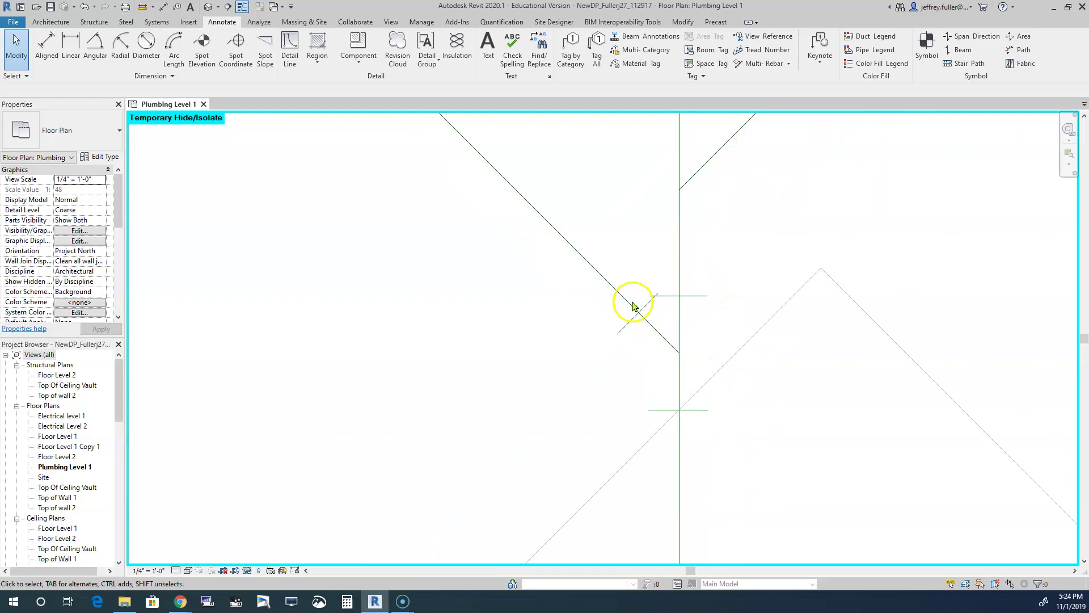
# - Set the lowest main-line tick's distance below the toilet junction to 5"
pyautogui.click(703, 301)
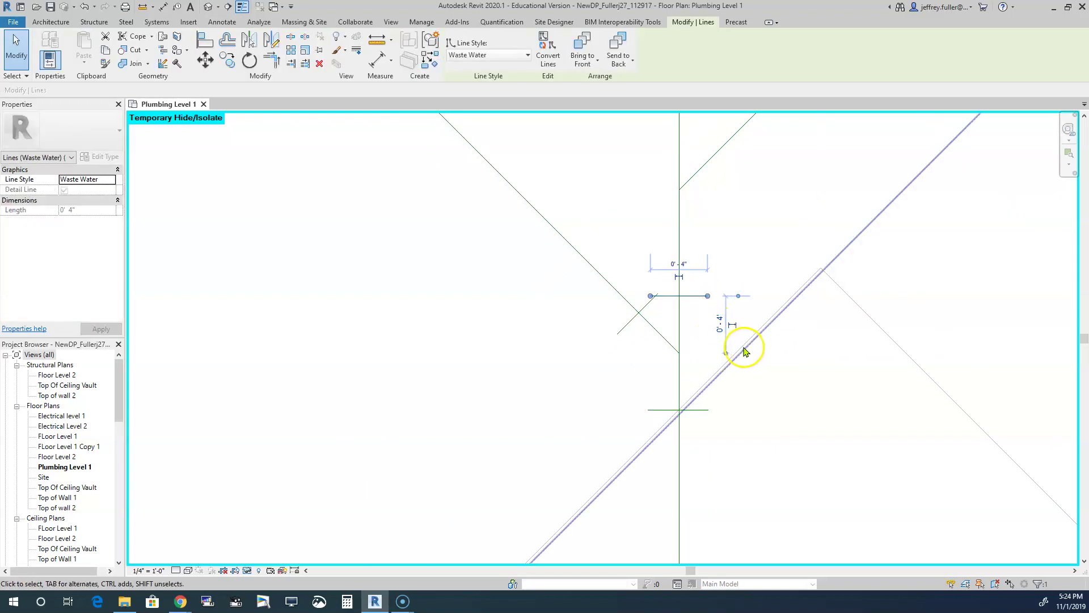
pyautogui.click(645, 306)
pyautogui.scroll(8, 667, 359)
pyautogui.scroll(7, 700, 311)
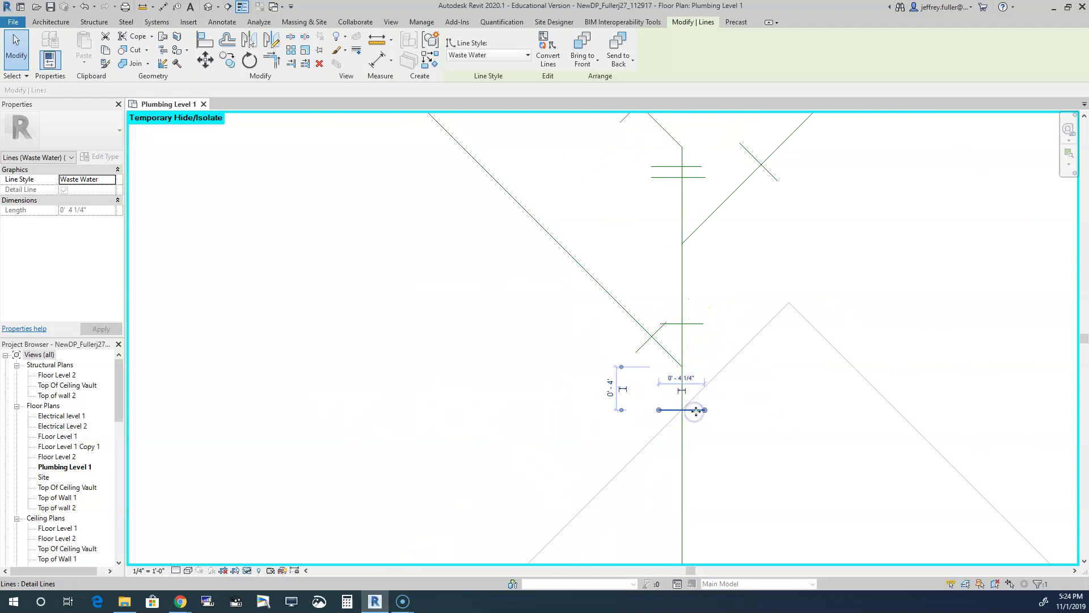
pyautogui.click(610, 385)
pyautogui.press('Return')
# - Set the toilet branch tick's distance from the main-line junction to 5"
pyautogui.moveTo(655, 338); pyautogui.dragTo(644, 386)
pyautogui.scroll(3, 686, 329)
pyautogui.scroll(3, 644, 383)
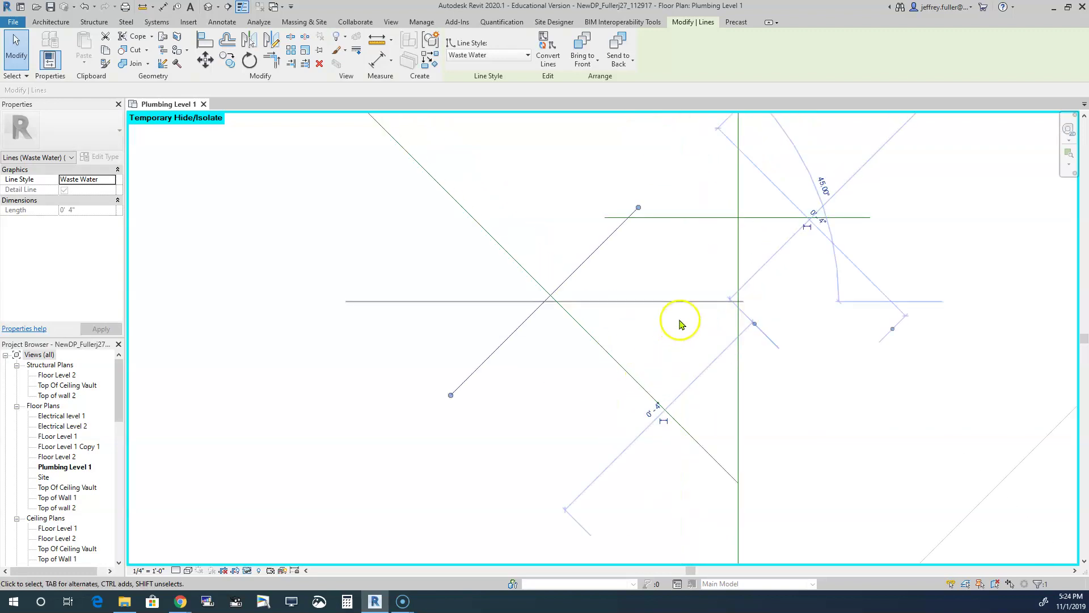
pyautogui.click(819, 216)
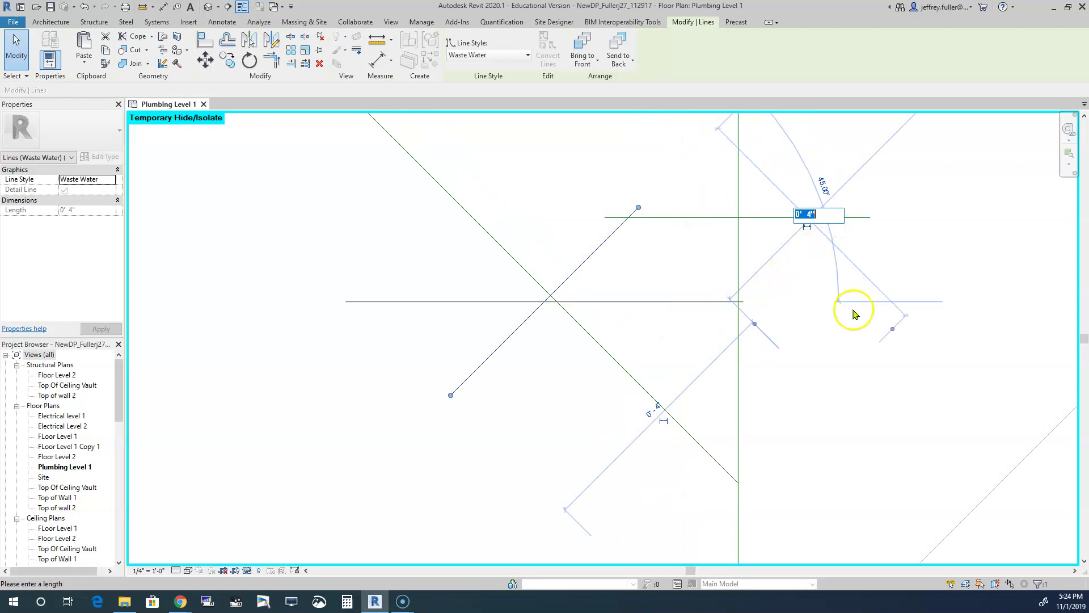
pyautogui.press('Return')
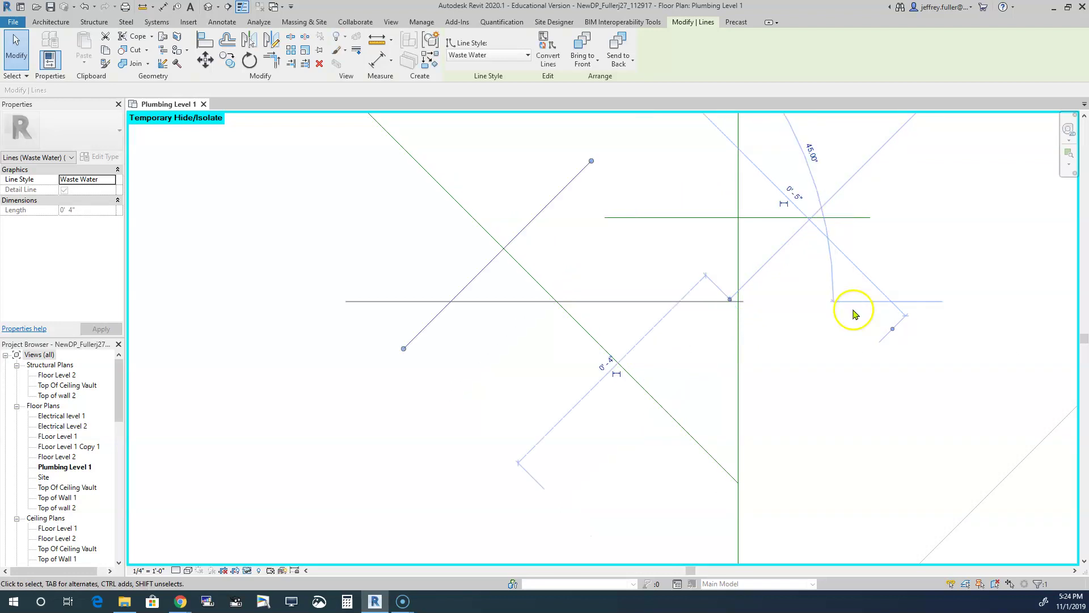
# - Set the distance of the main-line tick just above the toilet junction to 5" from that junction
pyautogui.click(755, 218)
pyautogui.moveTo(761, 253); pyautogui.dragTo(713, 286, button='middle')
pyautogui.scroll(-3, 773, 433)
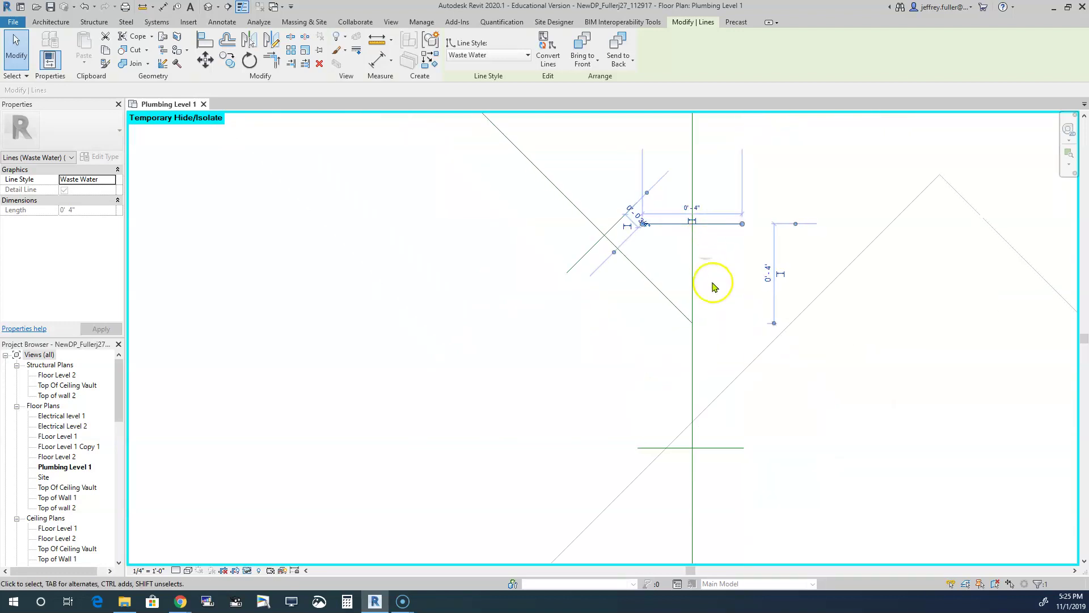
pyautogui.click(768, 273)
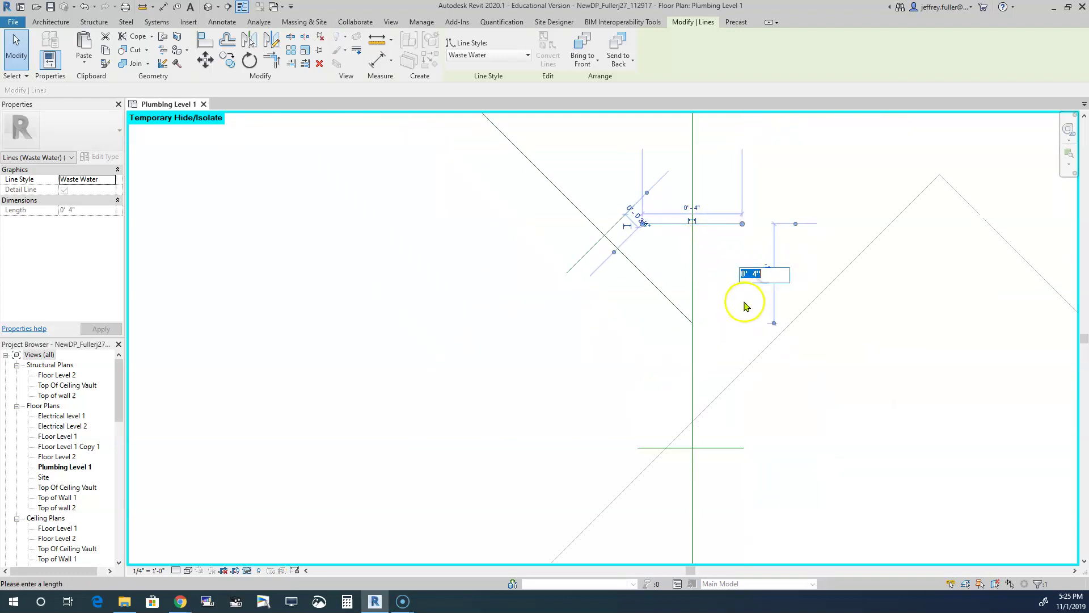
pyautogui.press('Return')
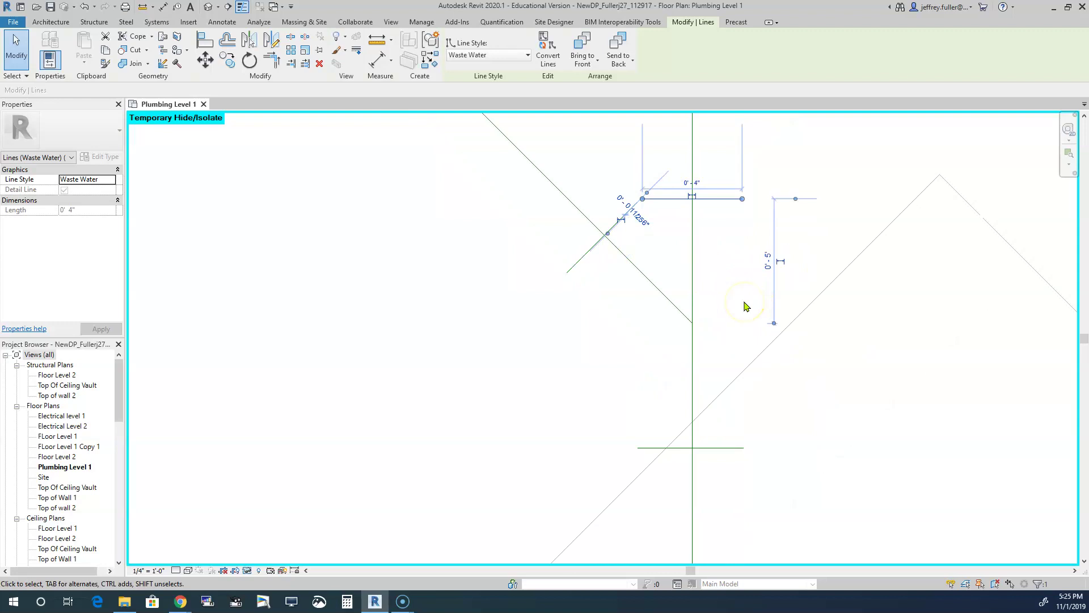
pyautogui.press('Escape')
pyautogui.scroll(-4, 745, 307)
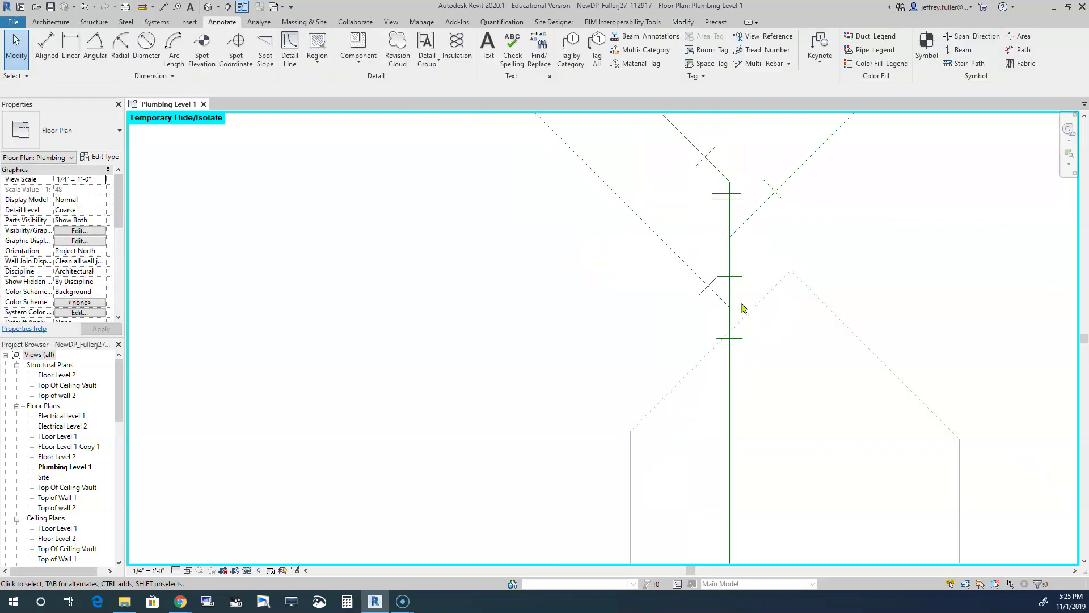
# - Copy the main-line tick above the toilet junction about 1/2" straight up the main line
pyautogui.click(761, 305)
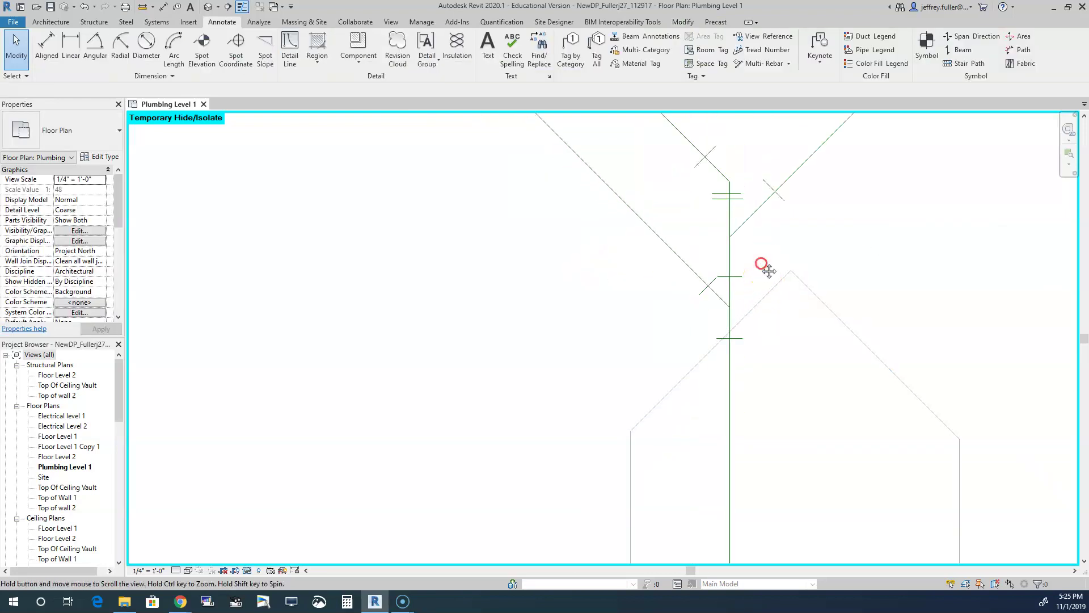
pyautogui.moveTo(761, 263); pyautogui.dragTo(769, 360, button='middle')
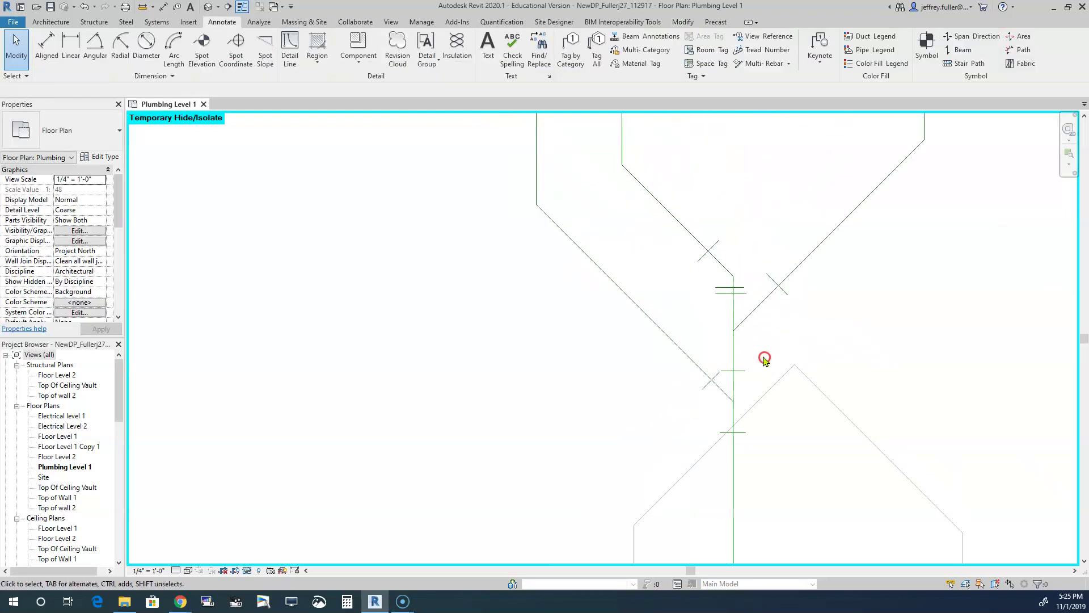
pyautogui.click(734, 296)
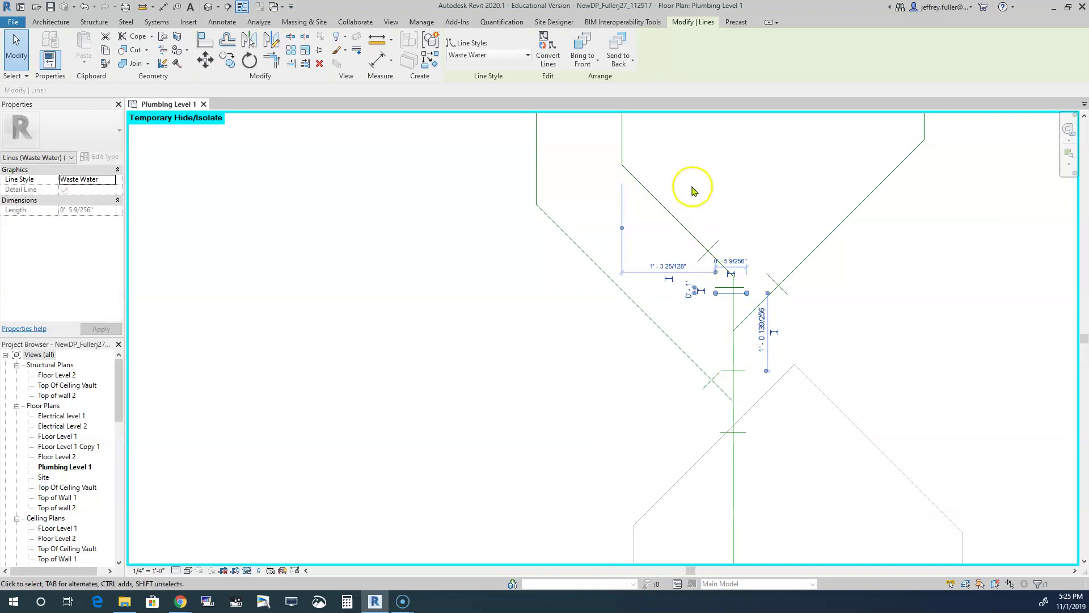
pyautogui.scroll(3, 741, 374)
pyautogui.click(741, 372)
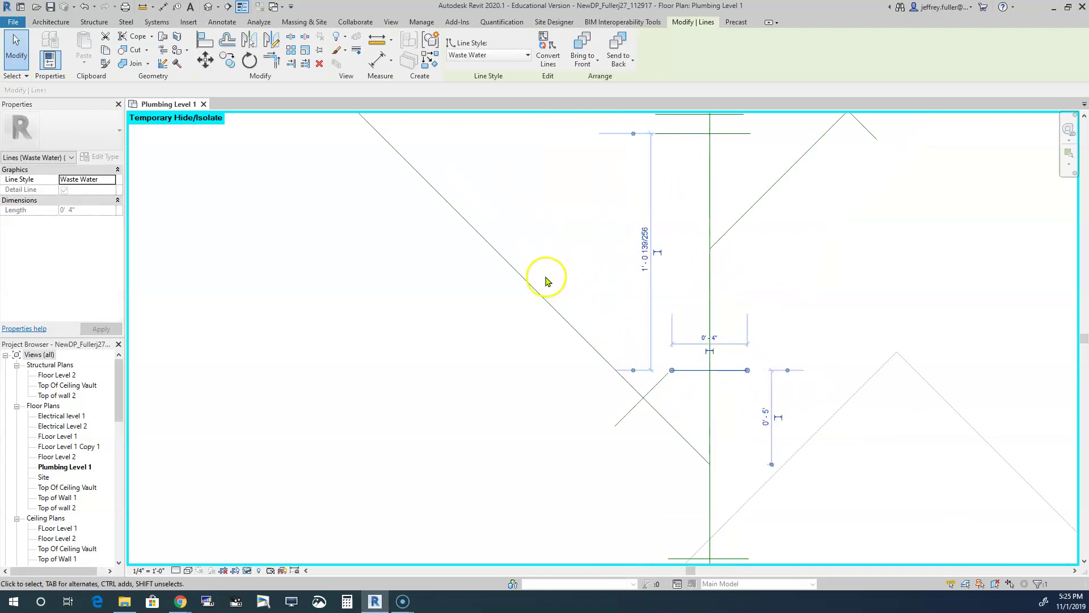
pyautogui.click(225, 62)
pyautogui.click(710, 370)
pyautogui.click(786, 335)
pyautogui.press('Escape')
pyautogui.press('Escape')
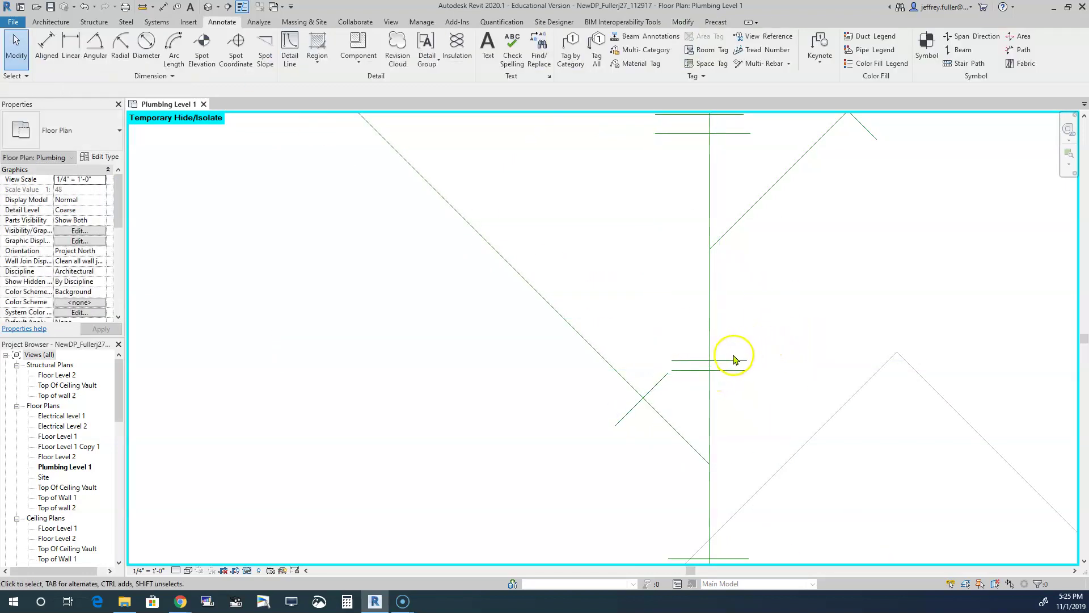
# - Measure the copied tick from the right-hand sink branch junction and set its distance below it to 4"
pyautogui.click(729, 360)
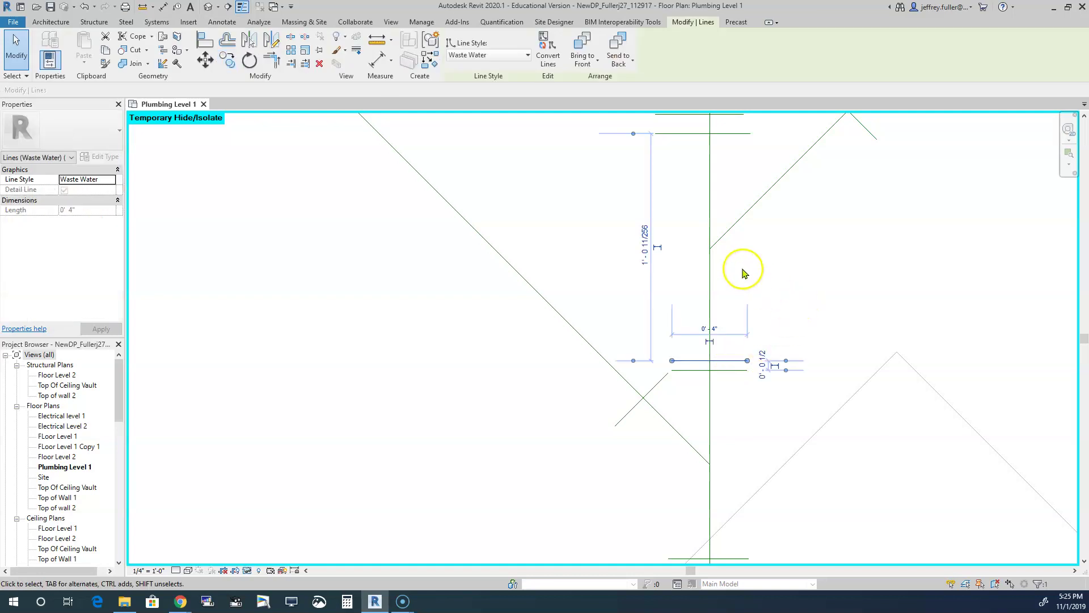
pyautogui.moveTo(627, 132); pyautogui.dragTo(708, 248)
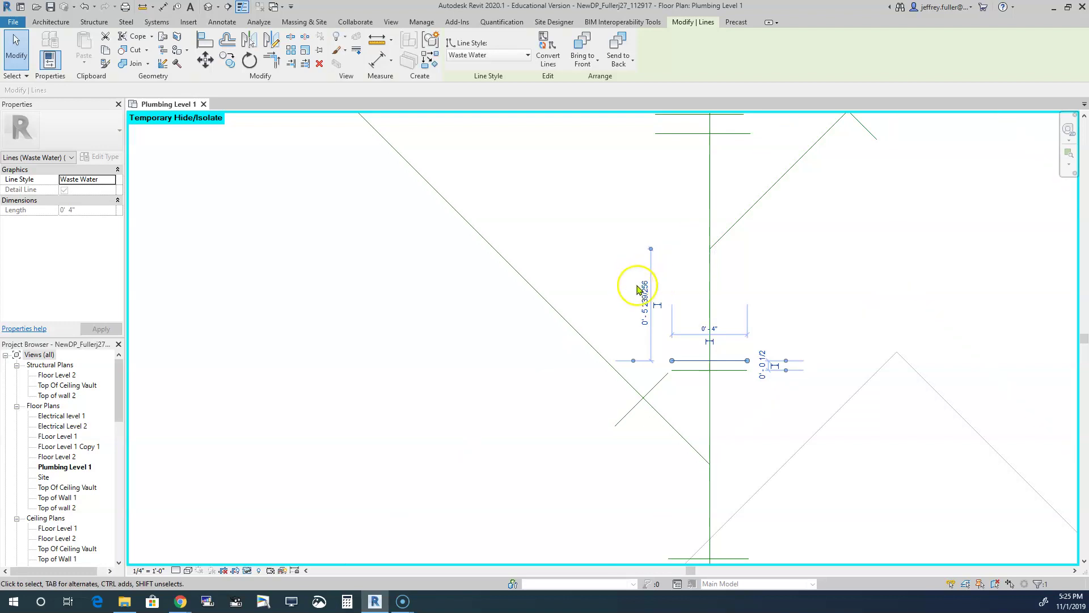
pyautogui.click(645, 292)
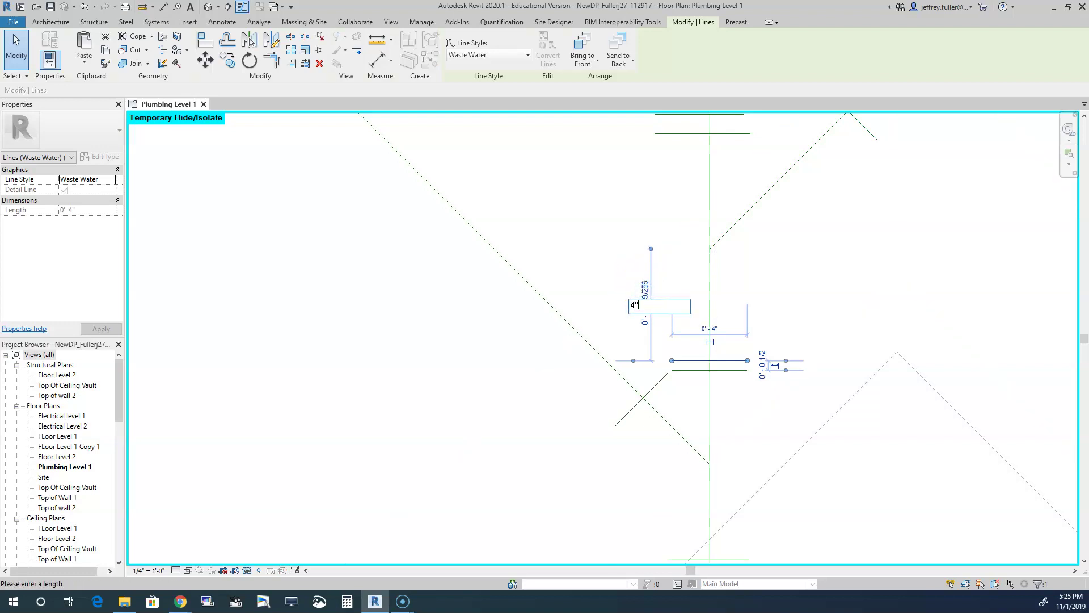
pyautogui.write('4"')
pyautogui.press('Return')
pyautogui.scroll(-2, 759, 291)
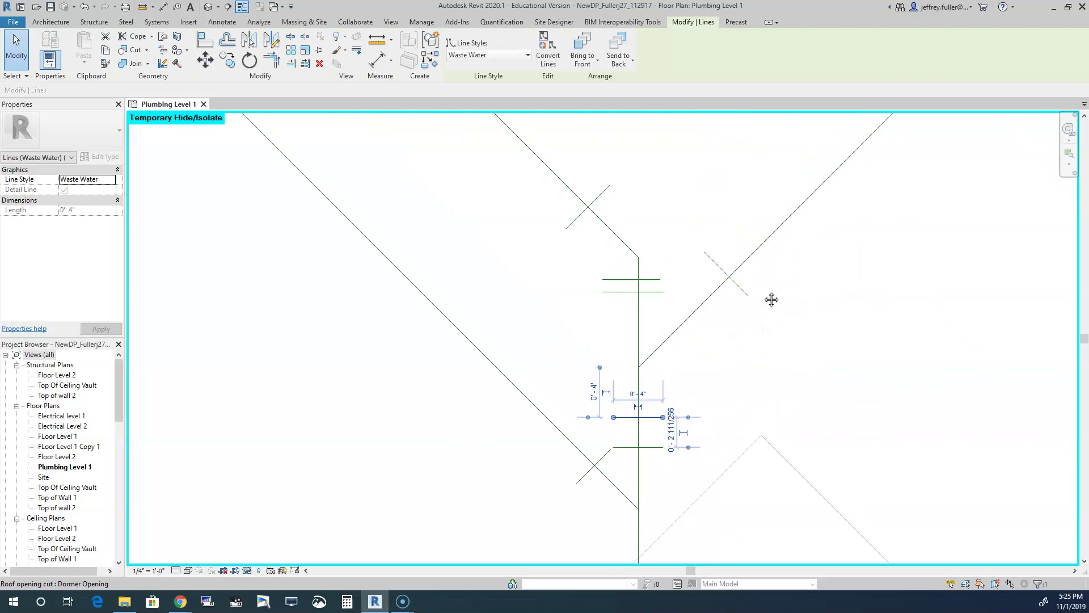
# - Set the length of the tick on the right-hand sink branch to 4" and nudge it right to center it on the pipe
pyautogui.click(731, 279)
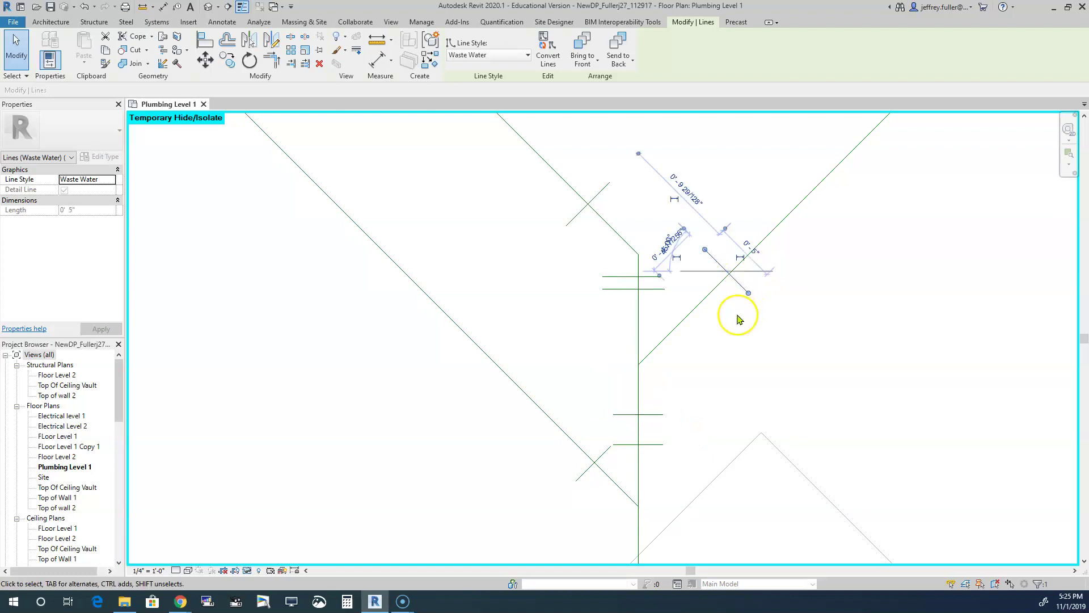
pyautogui.click(752, 249)
pyautogui.write('4"')
pyautogui.press('Return')
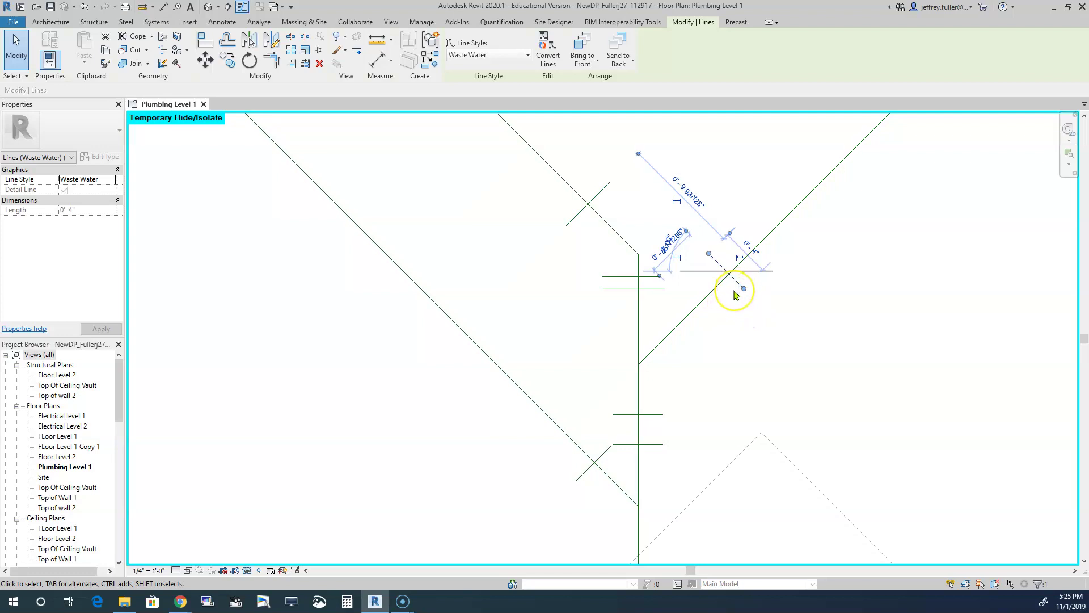
pyautogui.press('Right')
pyautogui.press('Right')
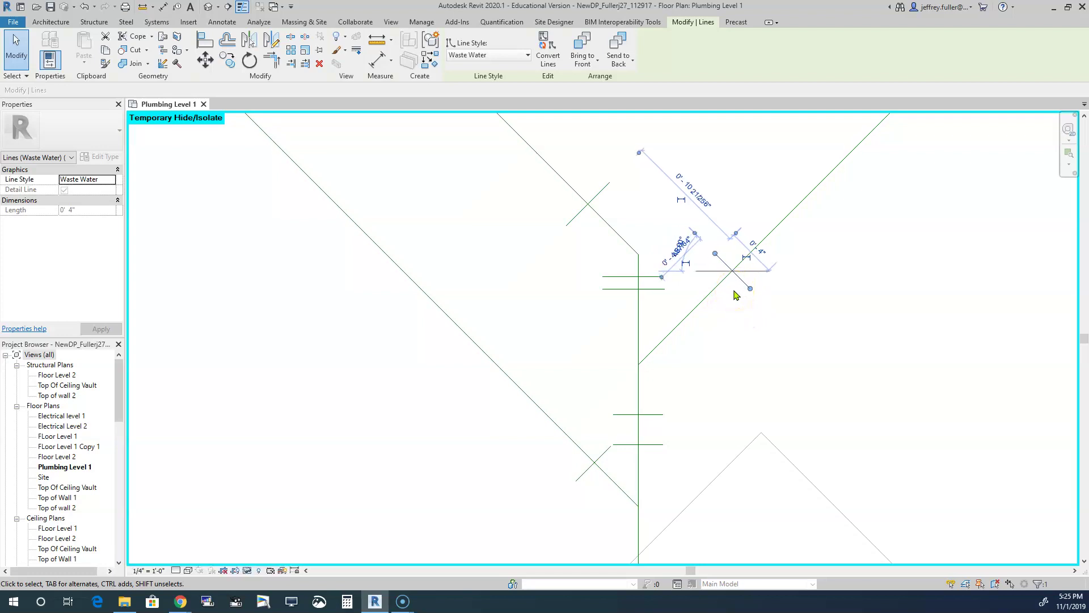
pyautogui.press('Left')
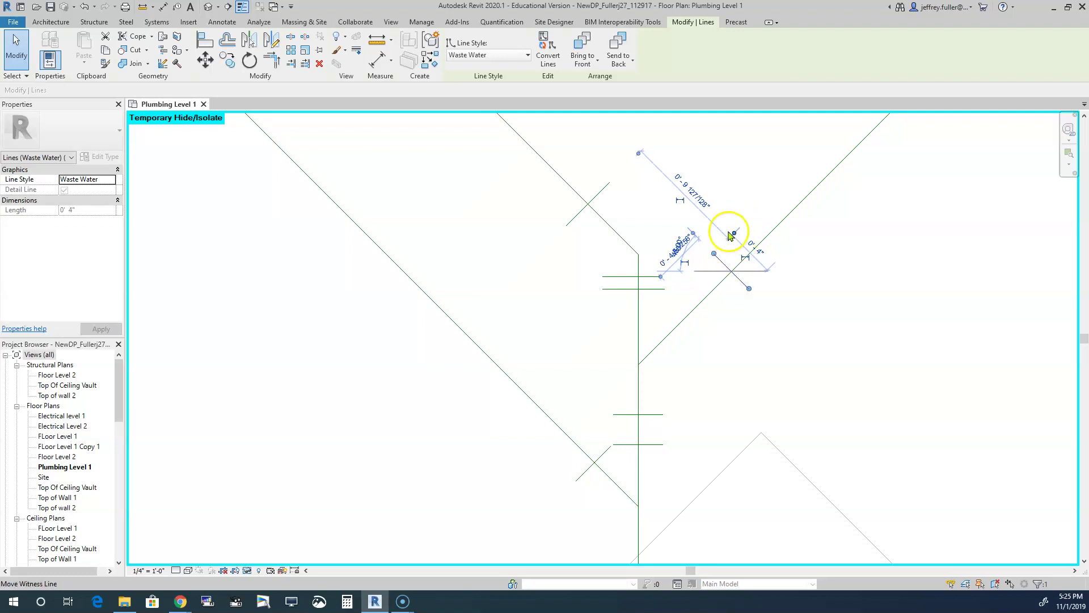
pyautogui.press('Escape')
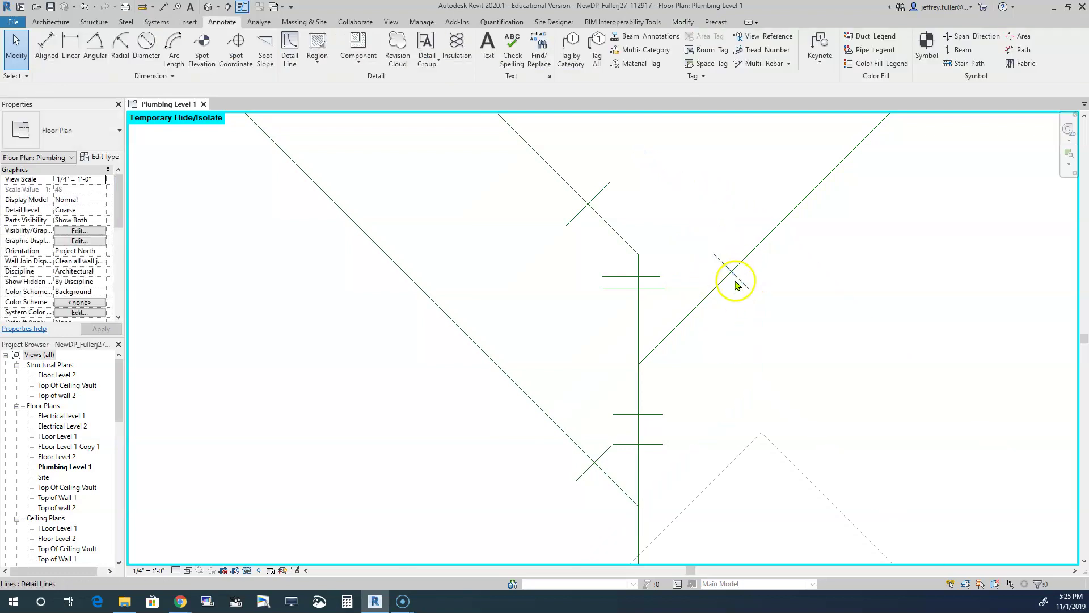
# - Measure the sink branch tick from its main-line junction and set that distance to 4"
pyautogui.click(736, 283)
pyautogui.moveTo(736, 284); pyautogui.dragTo(661, 278)
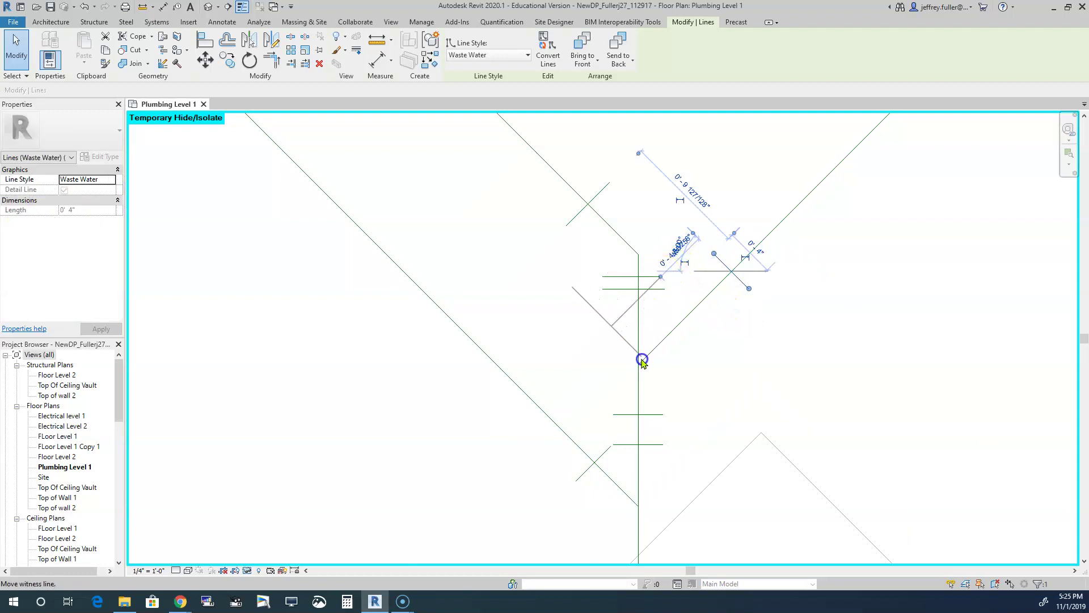
pyautogui.moveTo(641, 361); pyautogui.dragTo(639, 365)
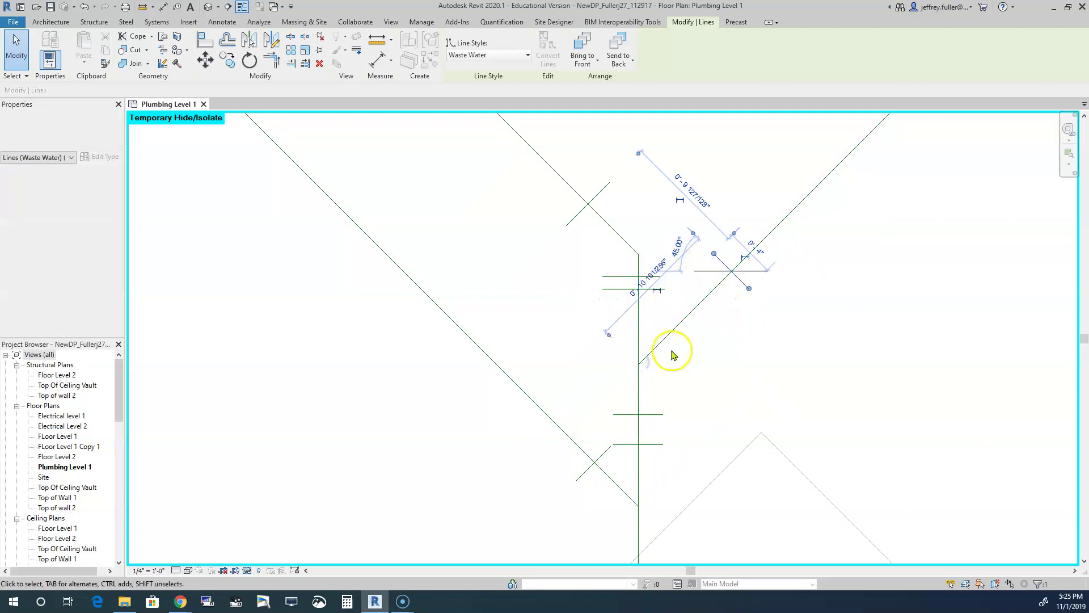
pyautogui.click(654, 279)
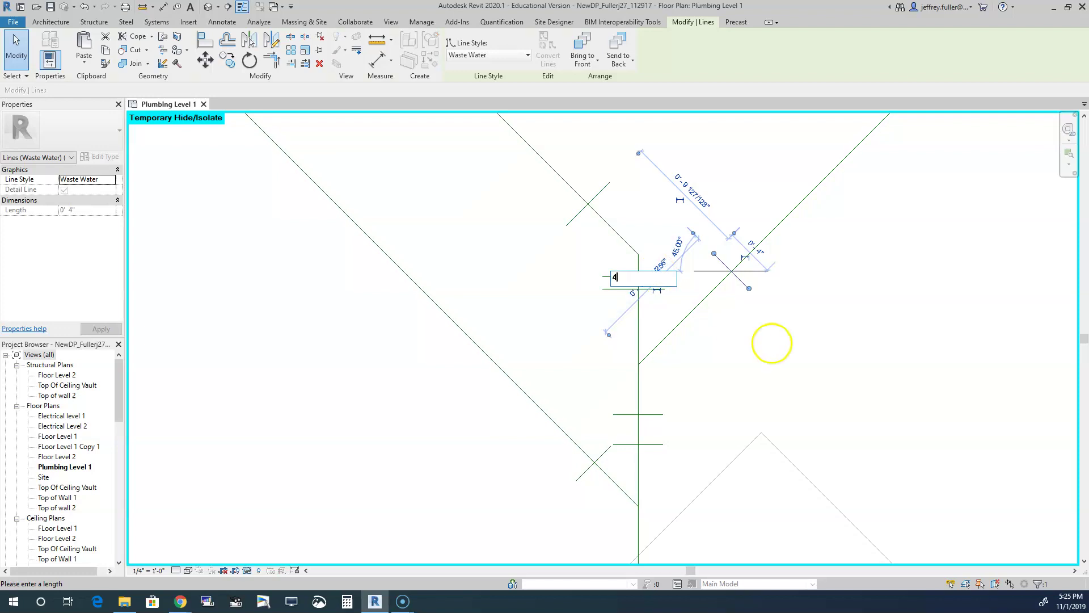
pyautogui.write('4')
pyautogui.press('Return')
pyautogui.press('Escape')
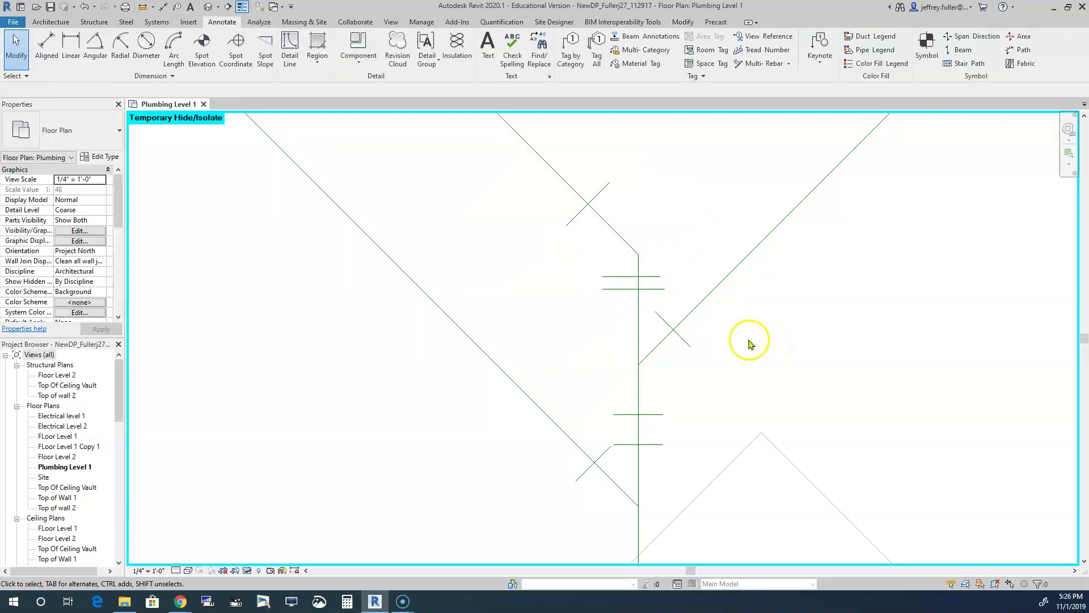
# - Measure the main-line tick just above the sink junction from that junction and set its distance to 4"
pyautogui.click(652, 290)
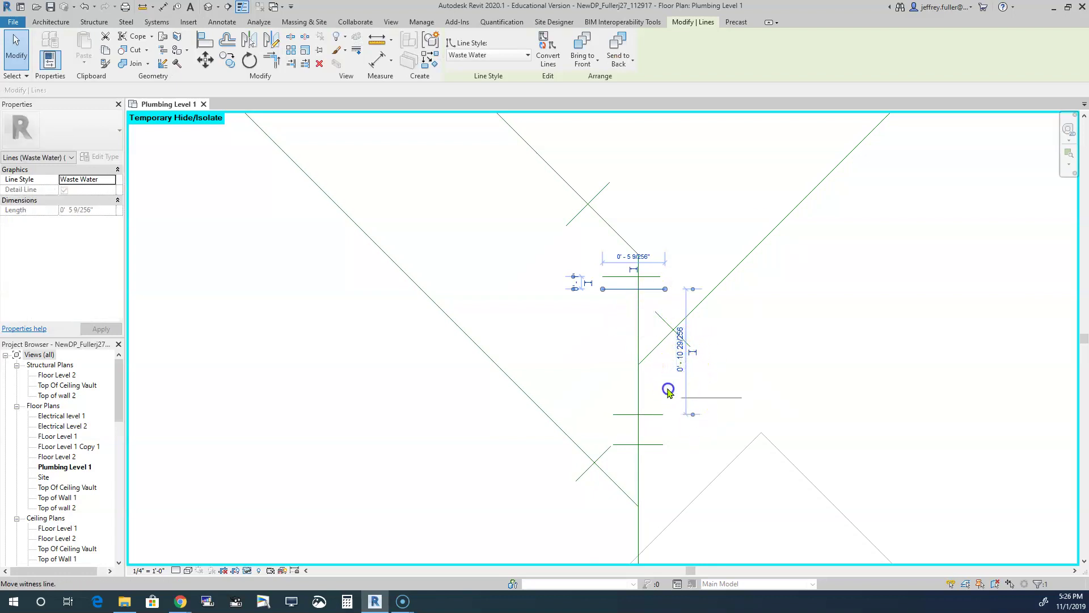
pyautogui.moveTo(656, 385); pyautogui.dragTo(640, 365)
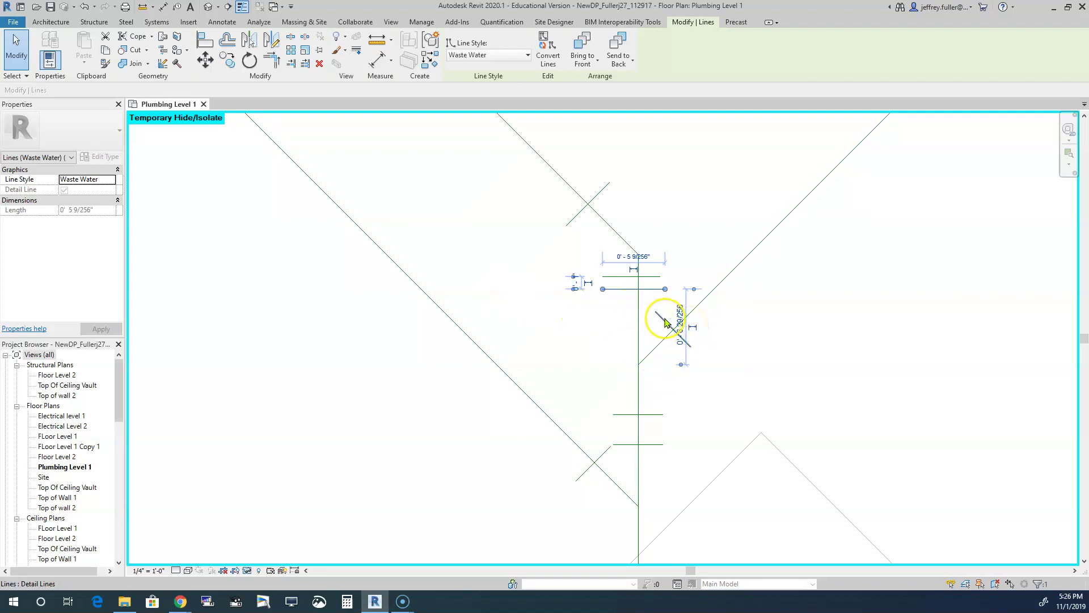
pyautogui.click(681, 319)
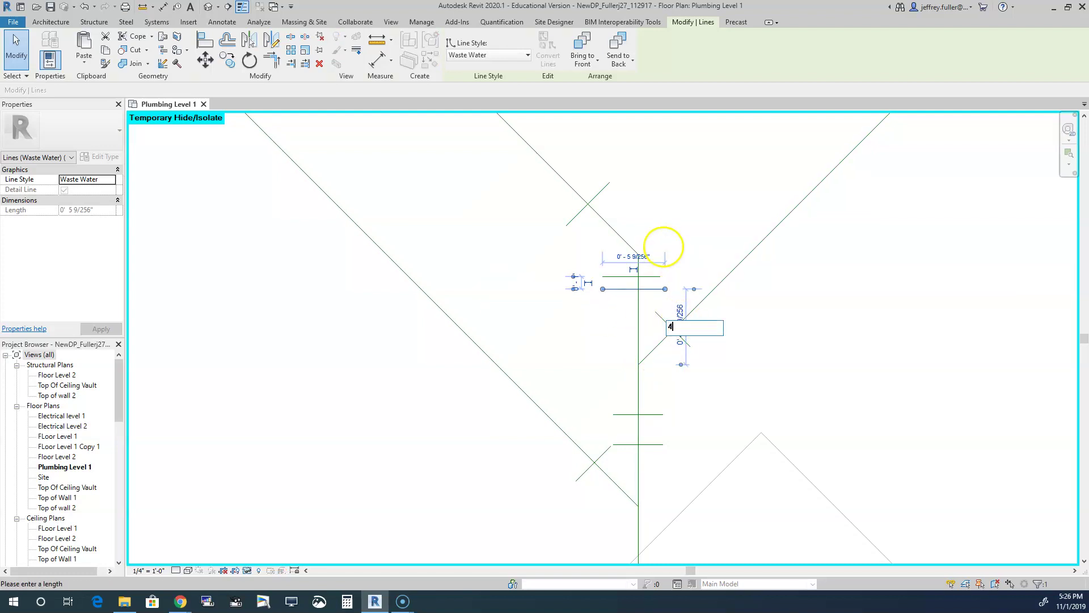
pyautogui.write('4')
pyautogui.press('Return')
pyautogui.press('Escape')
# - Measure the right-hand sink branch tick from its main-line junction and set that distance to 5"
pyautogui.scroll(3, 651, 348)
pyautogui.click(716, 343)
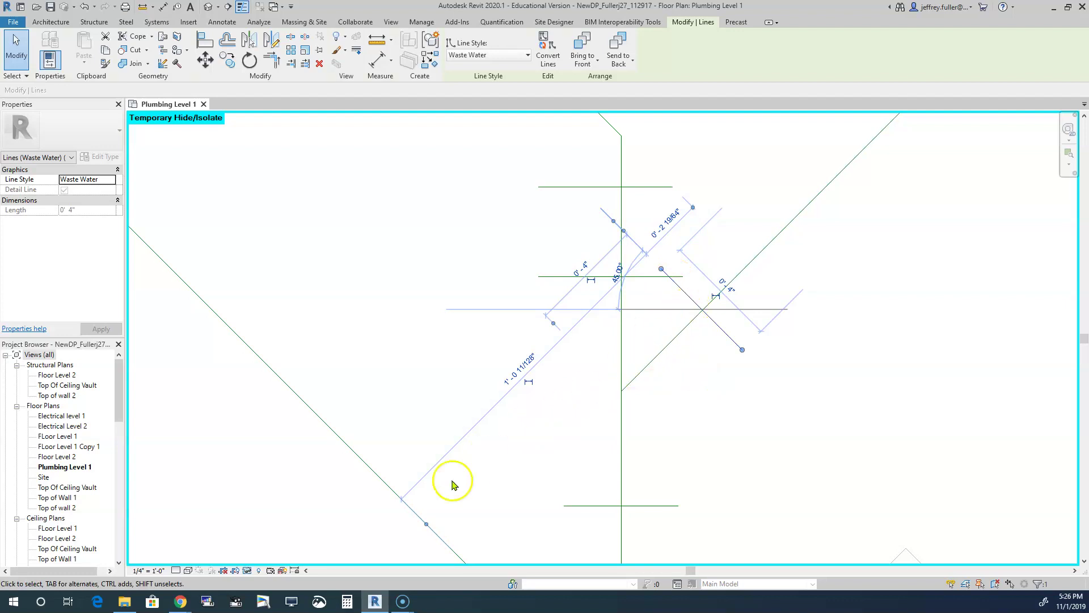
pyautogui.moveTo(428, 525); pyautogui.dragTo(624, 390)
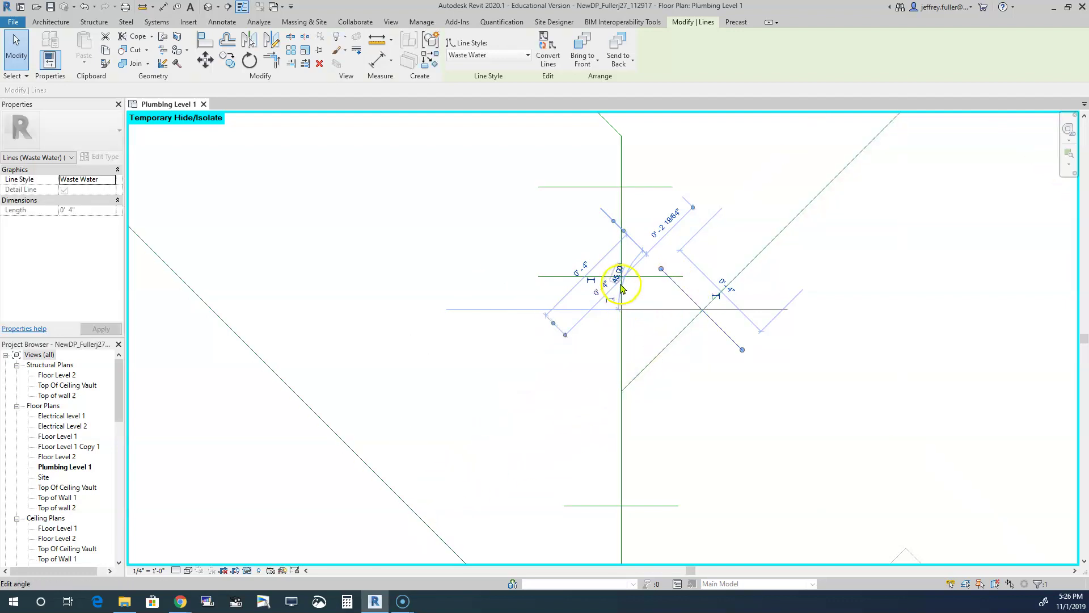
pyautogui.scroll(3, 579, 292)
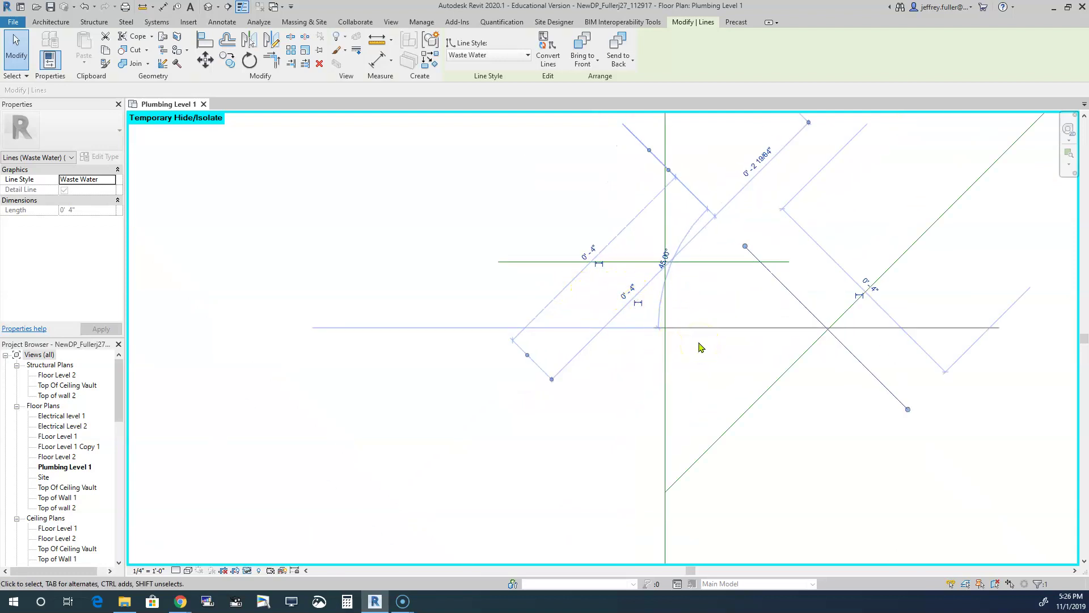
pyautogui.click(629, 291)
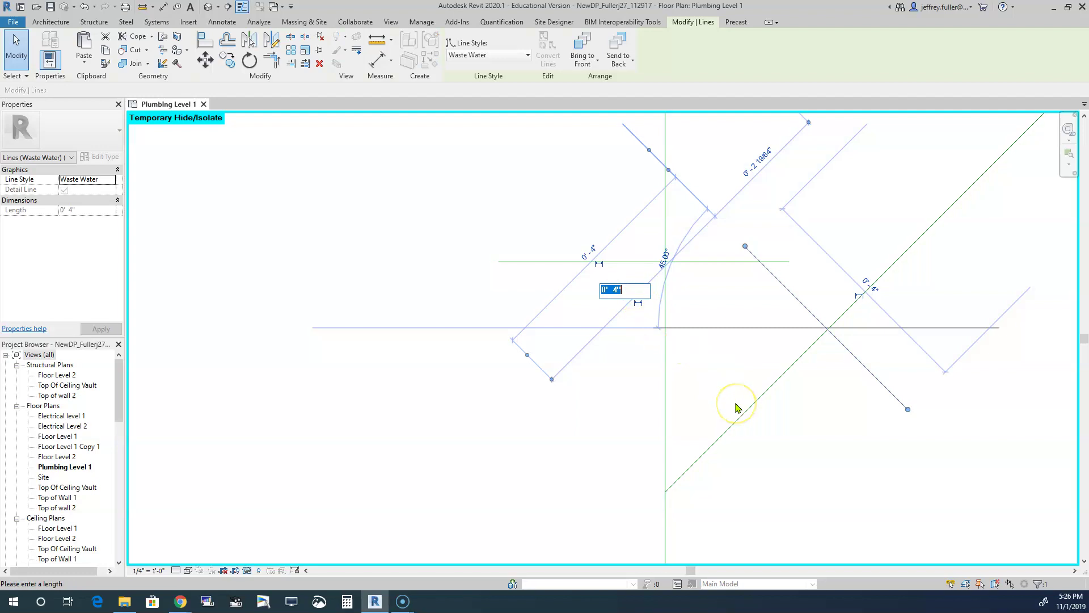
pyautogui.write('5')
pyautogui.press('Return')
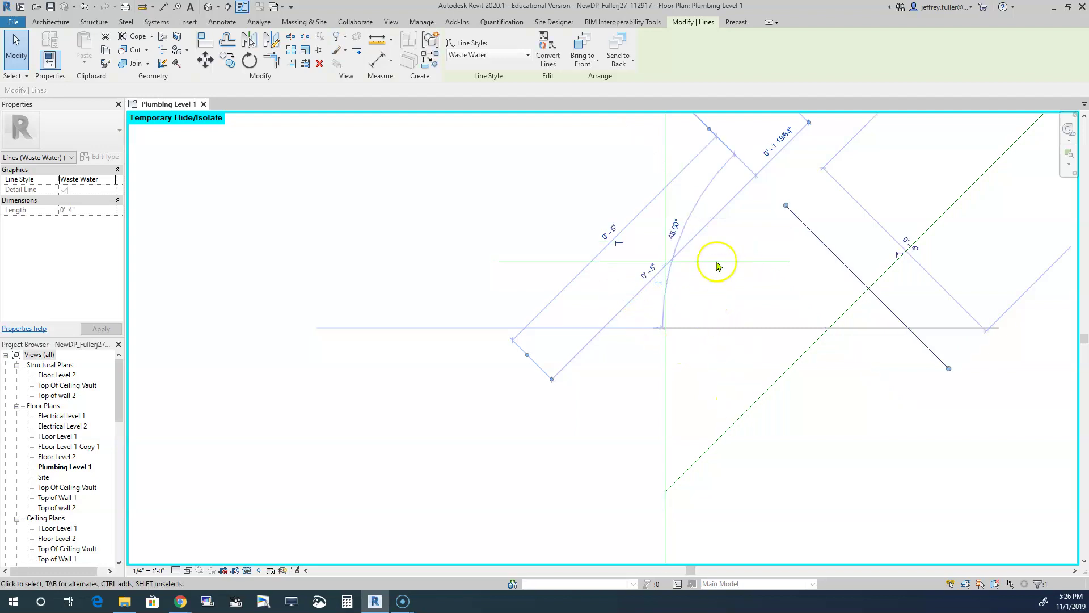
# - Set the distance between the main-line tick just above the sink junction and that junction to 5"
pyautogui.click(716, 261)
pyautogui.scroll(-2, 732, 301)
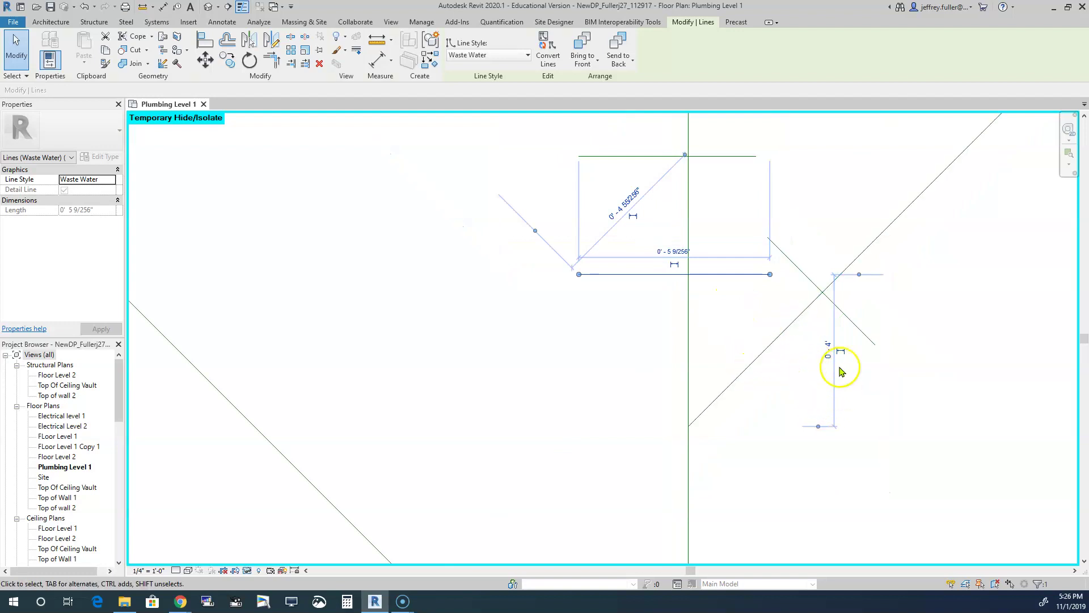
pyautogui.click(829, 354)
pyautogui.write('5')
pyautogui.press('Return')
pyautogui.press('Escape')
# - Set the length of the main-line tick just above the sink junction to 4" and nudge it right to center it on the pipe
pyautogui.scroll(-2, 845, 448)
pyautogui.scroll(-1, 844, 448)
pyautogui.click(790, 339)
pyautogui.scroll(3, 763, 327)
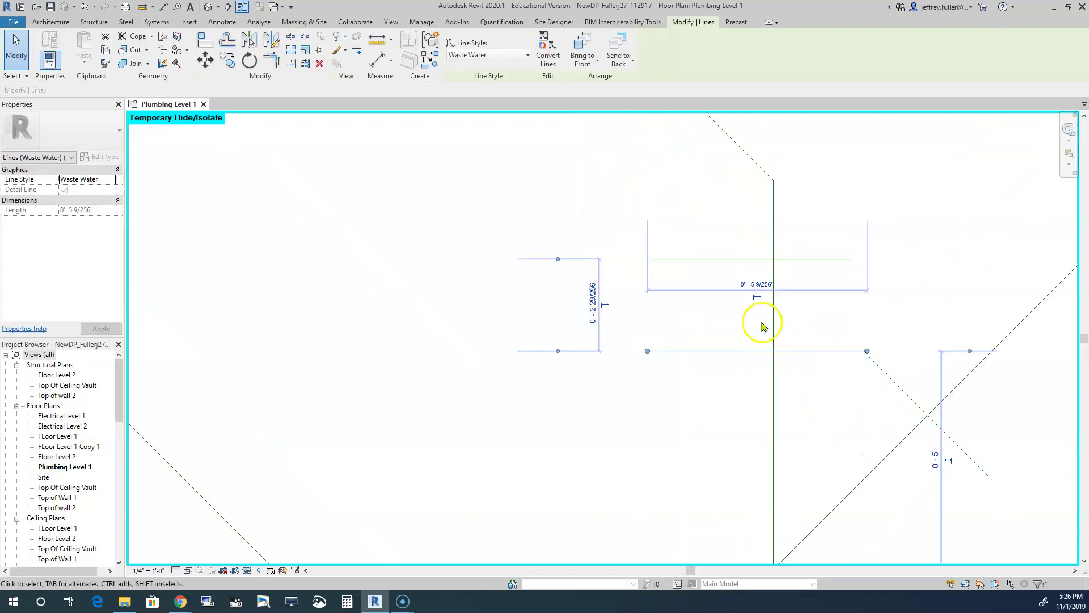
pyautogui.click(760, 286)
pyautogui.write('4"')
pyautogui.press('Return')
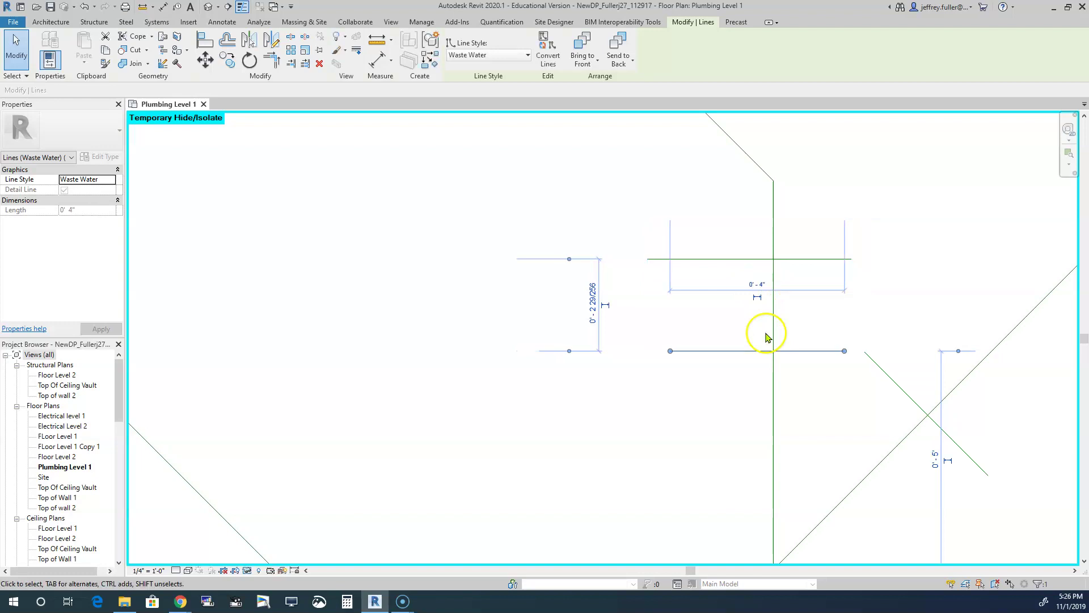
pyautogui.press('Right')
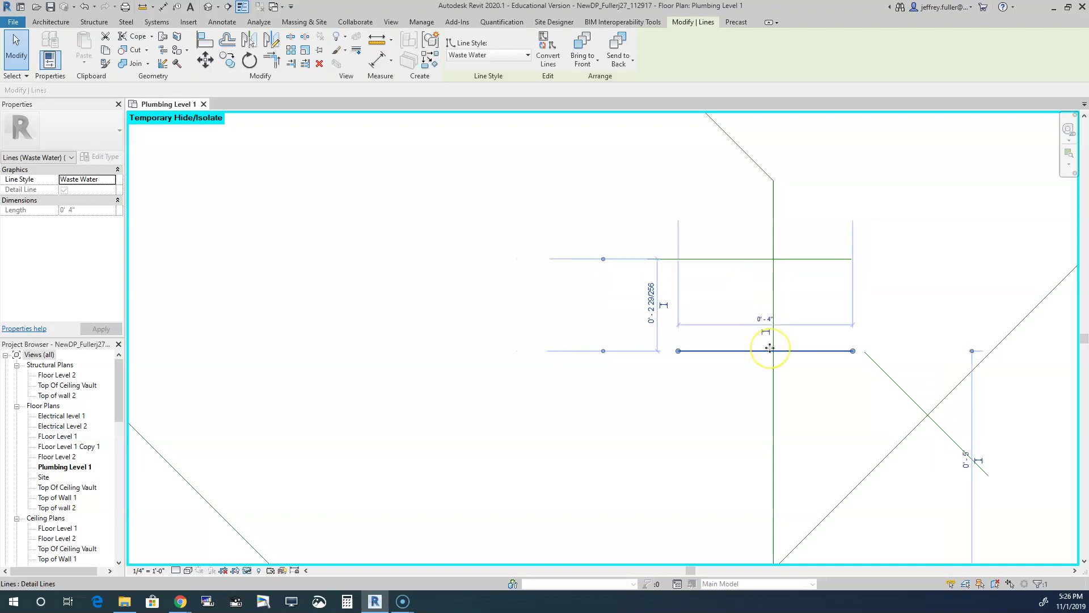
pyautogui.press('Right')
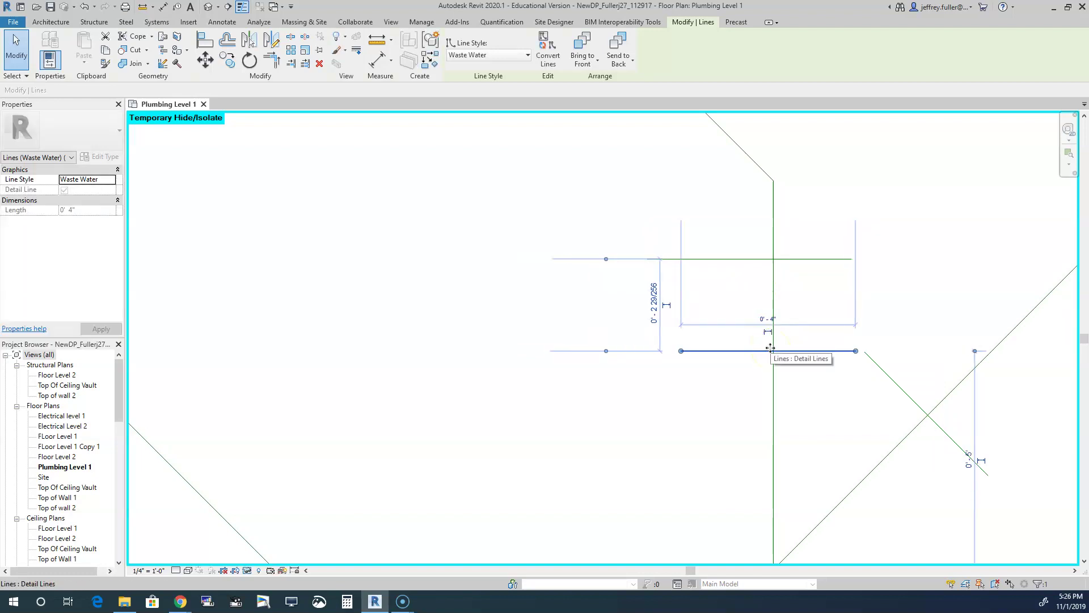
pyautogui.press('Right')
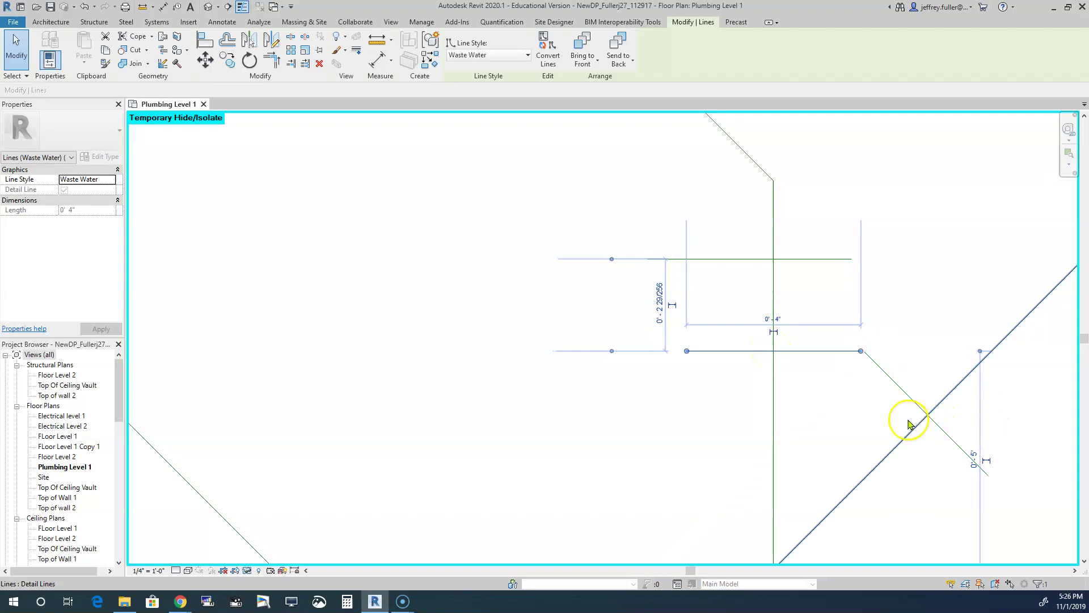
# - Nudge the right-hand sink branch tick slightly to the right, clear of the end of the main-line tick
pyautogui.click(921, 407)
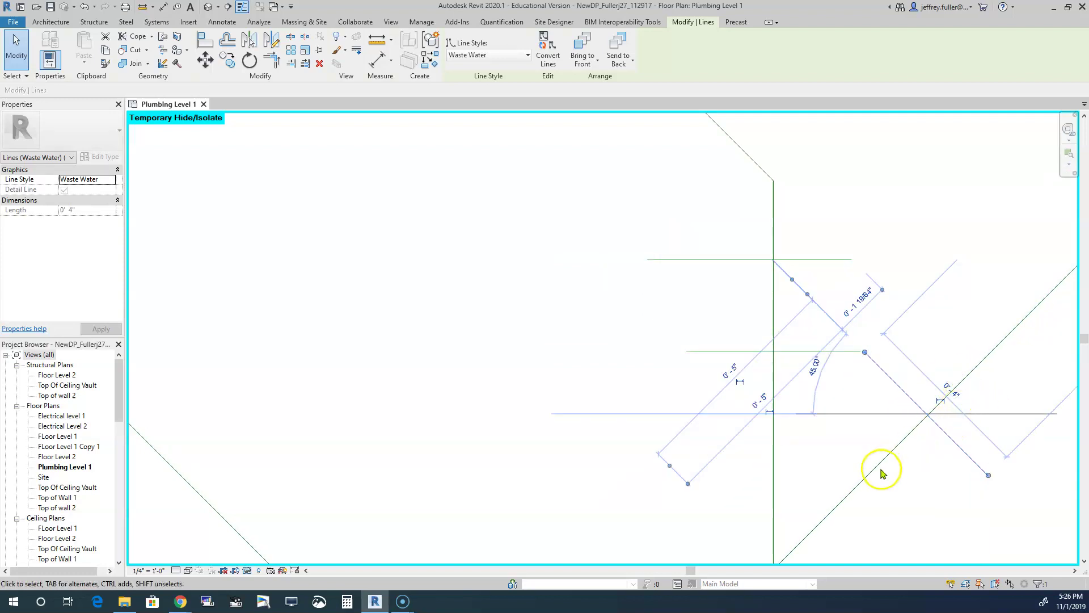
pyautogui.press('Right')
pyautogui.press('Right')
pyautogui.press('Right')
pyautogui.press('Right')
pyautogui.press('Right')
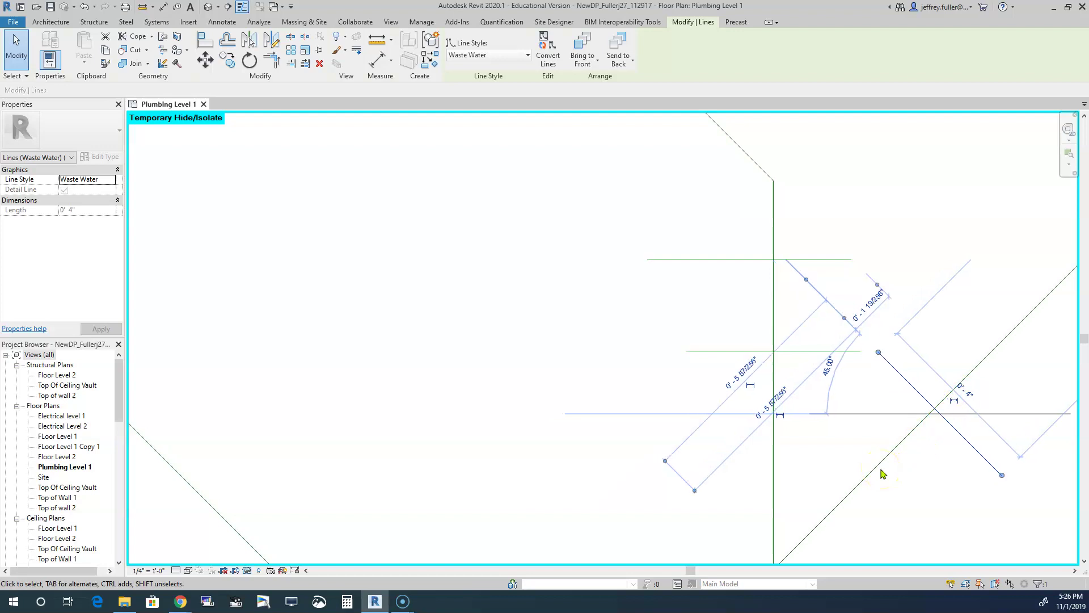
pyautogui.press('Left')
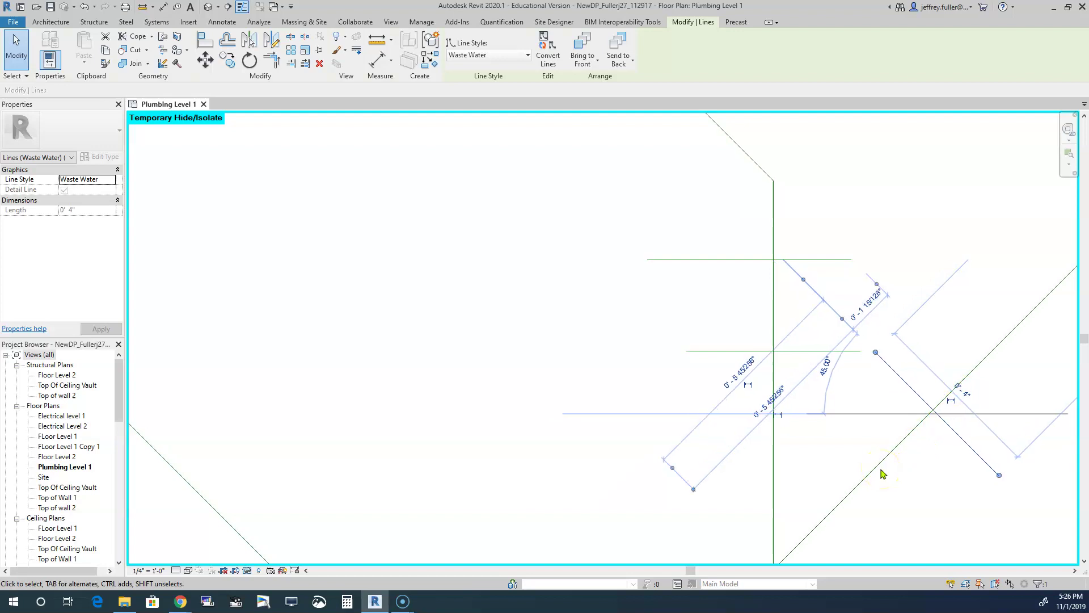
pyautogui.press('Escape')
# - Measure the distance of the upper-left branch tick from the bend where the branch meets the main line
pyautogui.scroll(-2, 883, 473)
pyautogui.moveTo(880, 469); pyautogui.dragTo(757, 181, button='middle')
pyautogui.scroll(-2, 784, 256)
pyautogui.scroll(-1, 784, 268)
pyautogui.moveTo(784, 268)
pyautogui.mouseDown(button='middle')
pyautogui.moveTo(815, 335)
pyautogui.moveTo(827, 420)
pyautogui.moveTo(815, 455)
pyautogui.mouseUp(button='middle')
pyautogui.scroll(2, 815, 460)
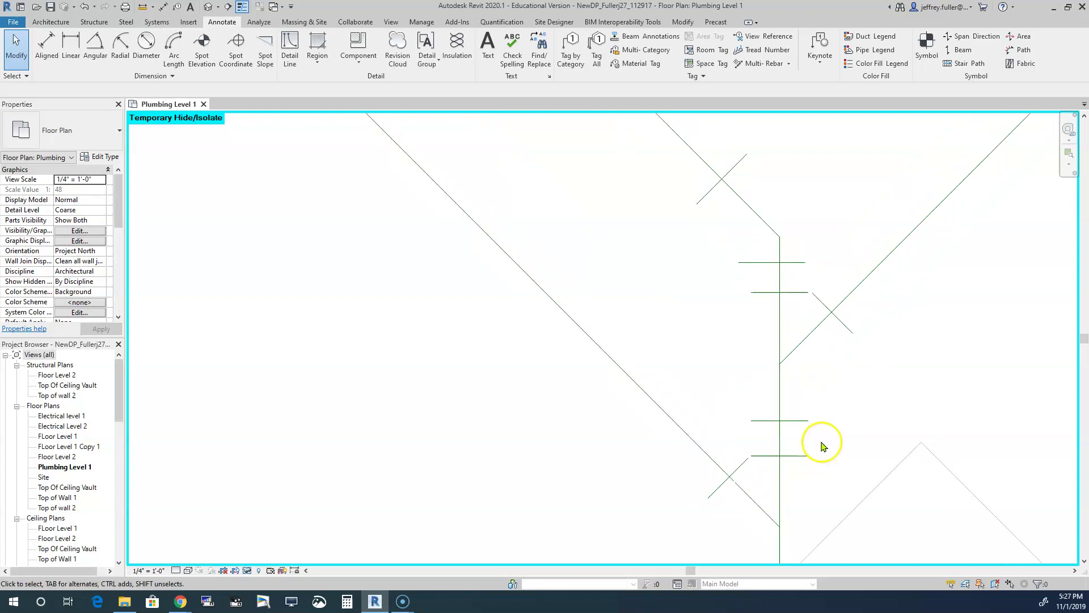
pyautogui.scroll(-2, 823, 444)
pyautogui.press('Tab')
pyautogui.click(772, 264)
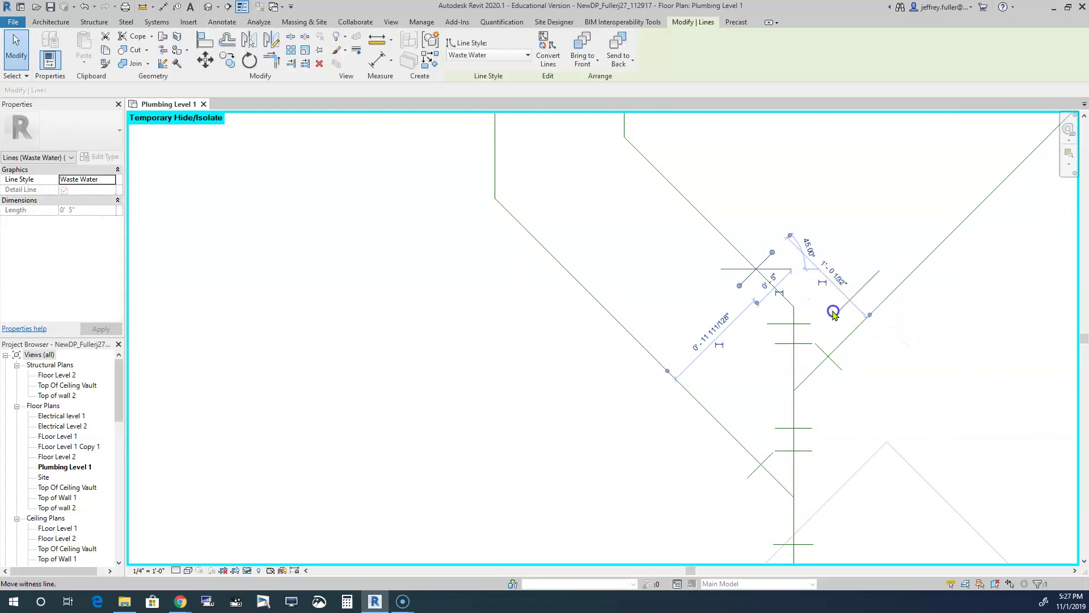
pyautogui.moveTo(795, 304); pyautogui.dragTo(815, 312)
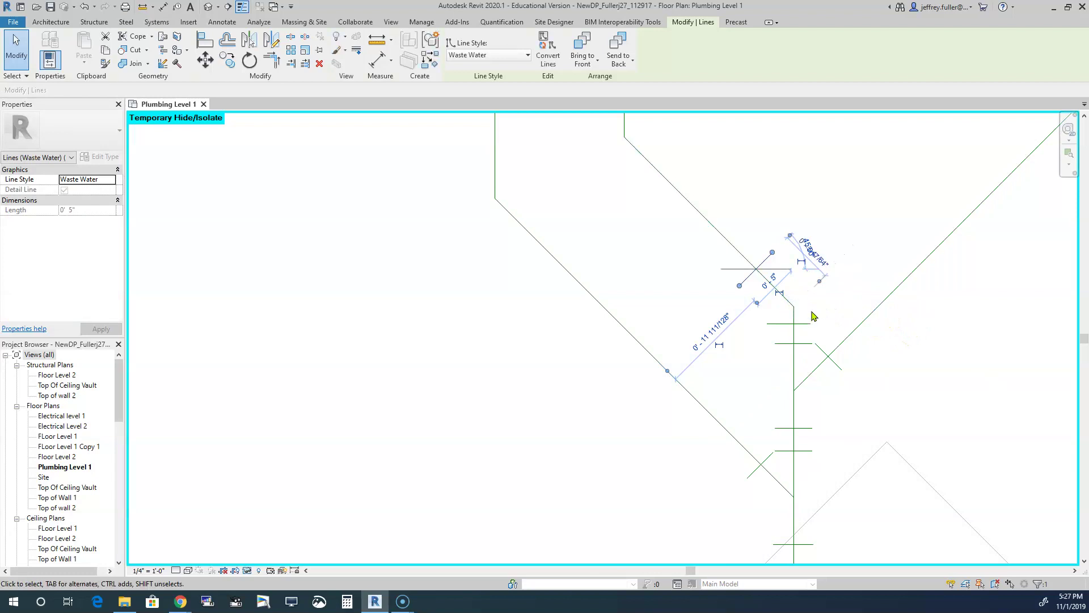
pyautogui.press('c')
pyautogui.press('o')
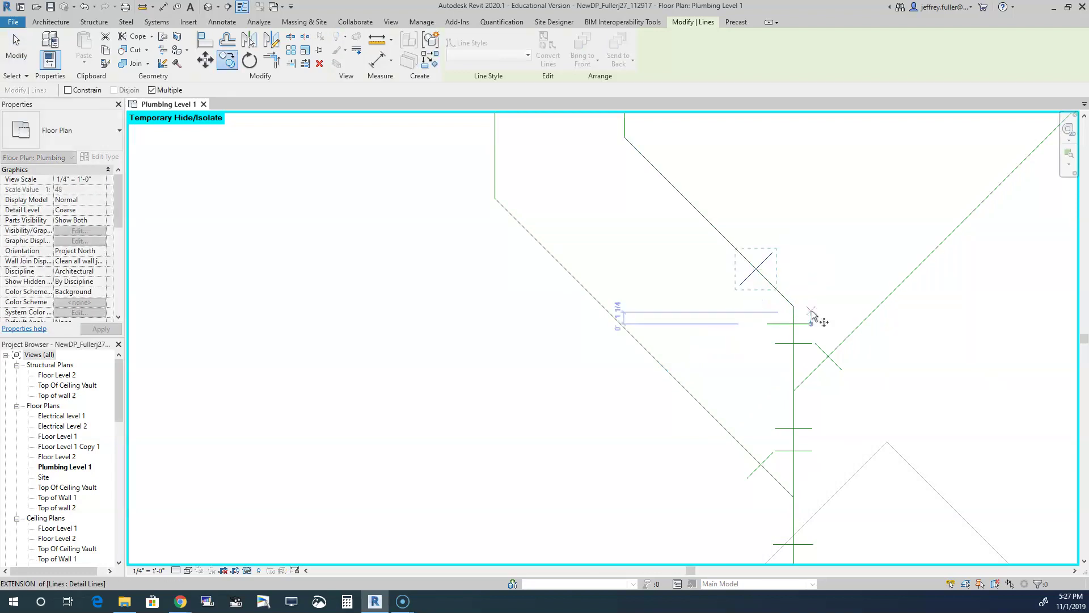
pyautogui.click(810, 310)
pyautogui.click(732, 311)
pyautogui.press('Escape')
pyautogui.press('Escape')
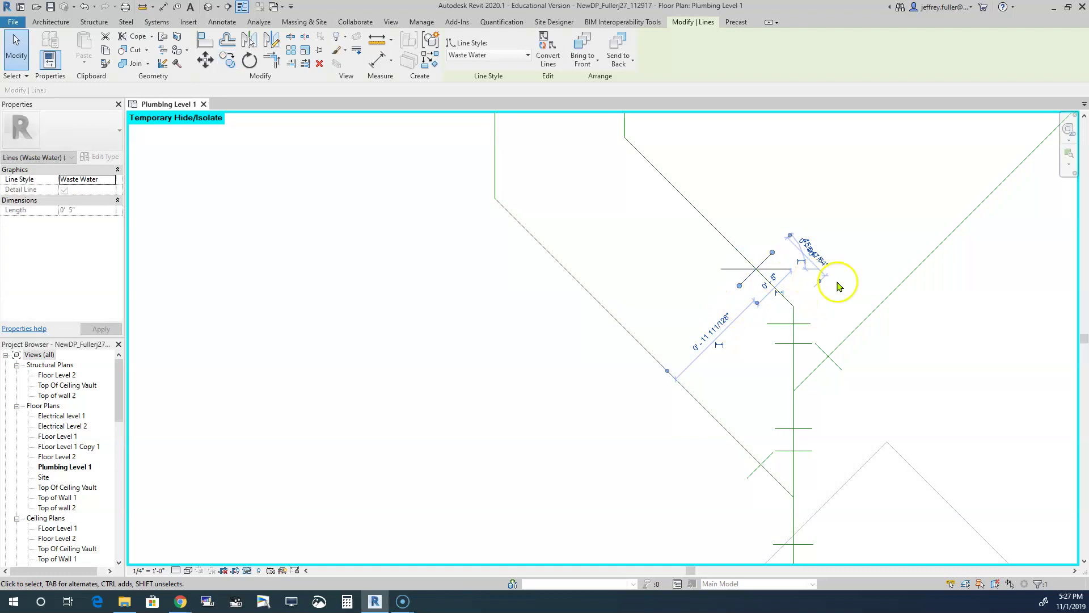
pyautogui.scroll(-1, 824, 295)
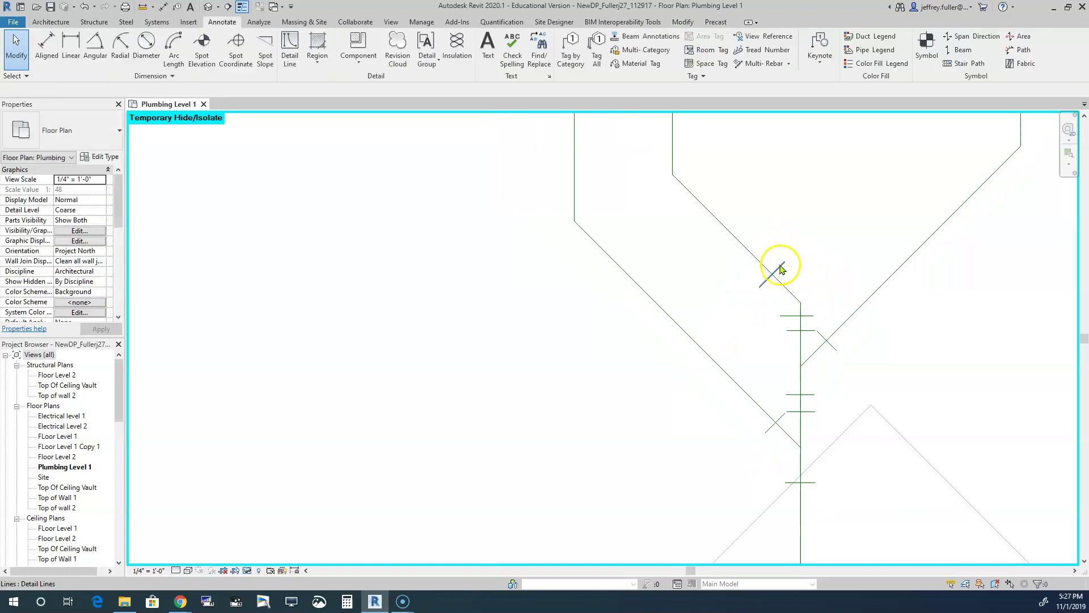
pyautogui.click(780, 268)
pyautogui.scroll(3, 825, 297)
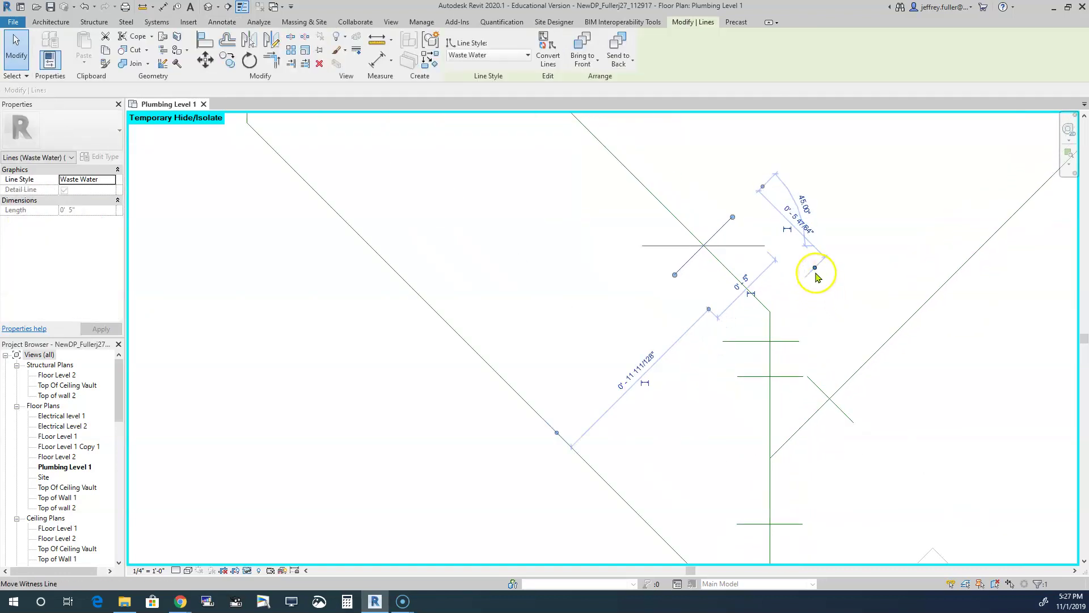
pyautogui.click(797, 216)
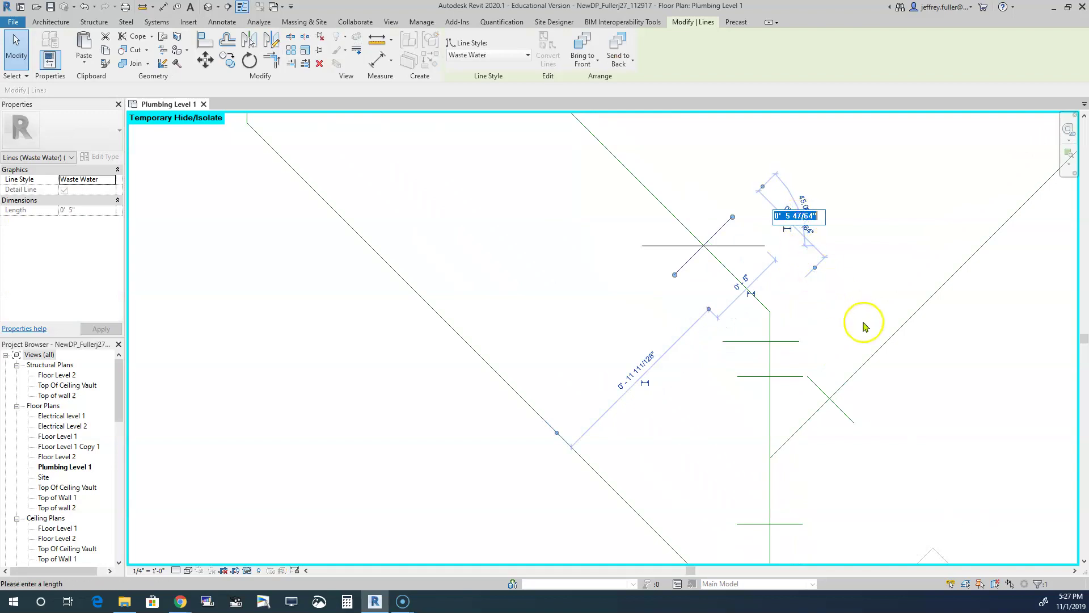
pyautogui.click(864, 322)
pyautogui.click(846, 371)
pyautogui.scroll(-3, 846, 380)
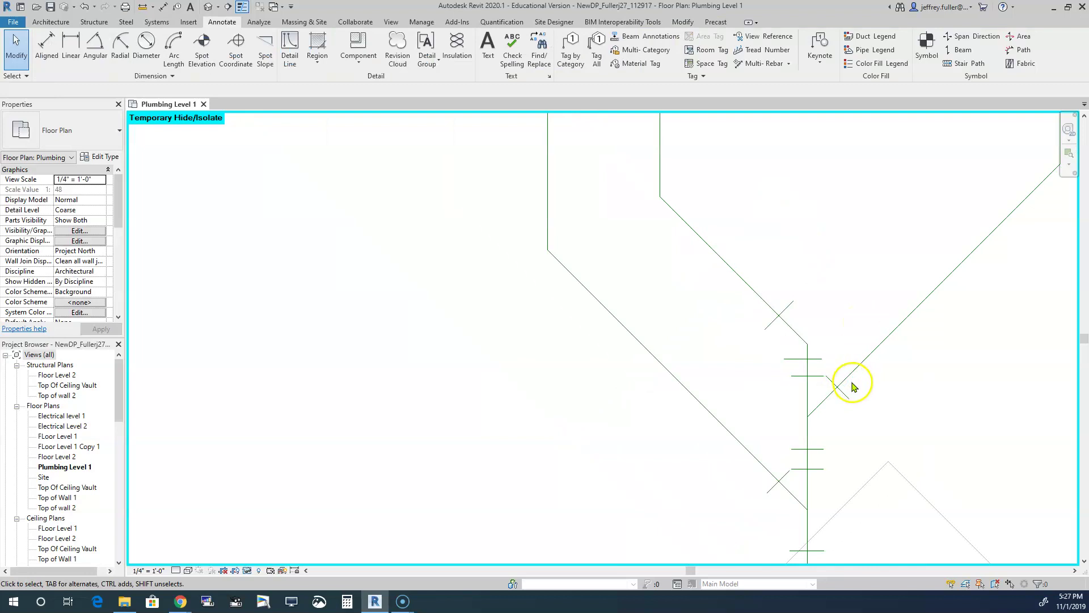
# - Set the length of the main-line tick just below the upper bend to 4" and nudge it right toward the pipe's center
pyautogui.scroll(-2, 775, 348)
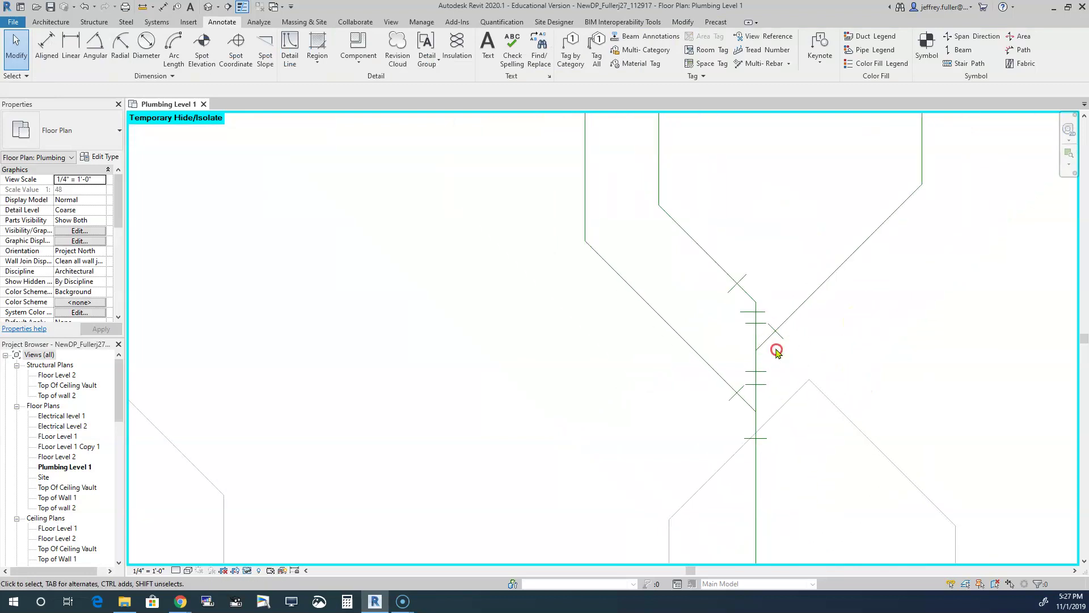
pyautogui.click(764, 313)
pyautogui.scroll(3, 780, 366)
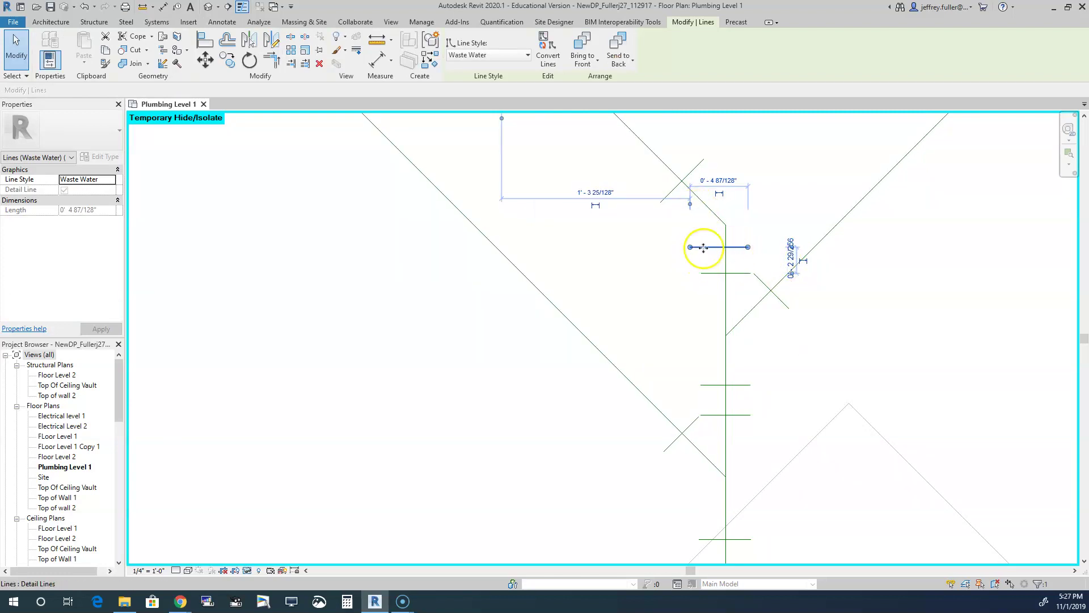
pyautogui.click(724, 179)
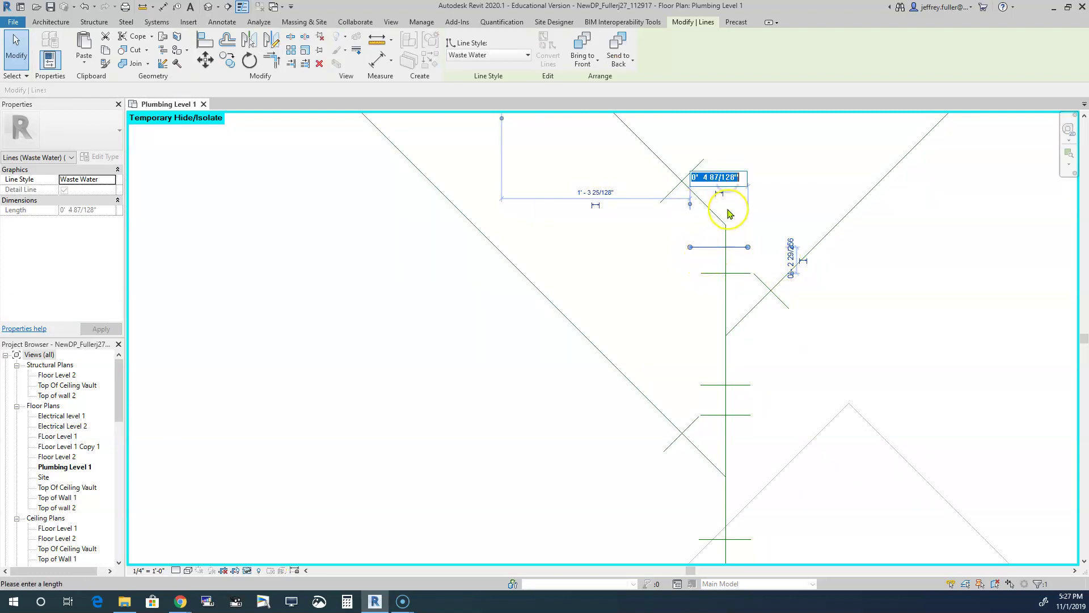
pyautogui.write('4')
pyautogui.press('Return')
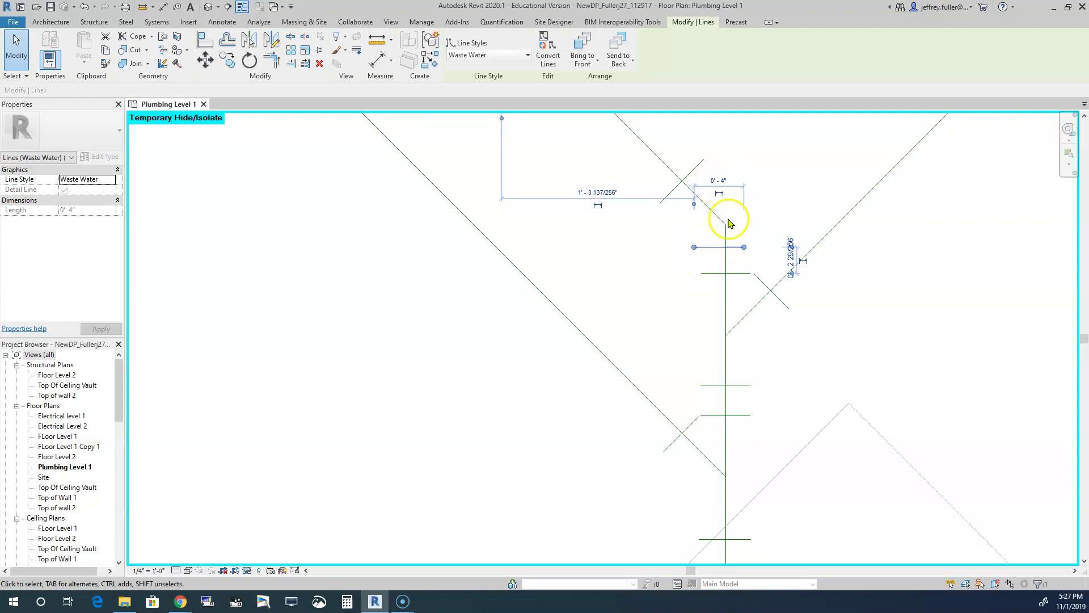
pyautogui.moveTo(723, 248); pyautogui.dragTo(725, 248)
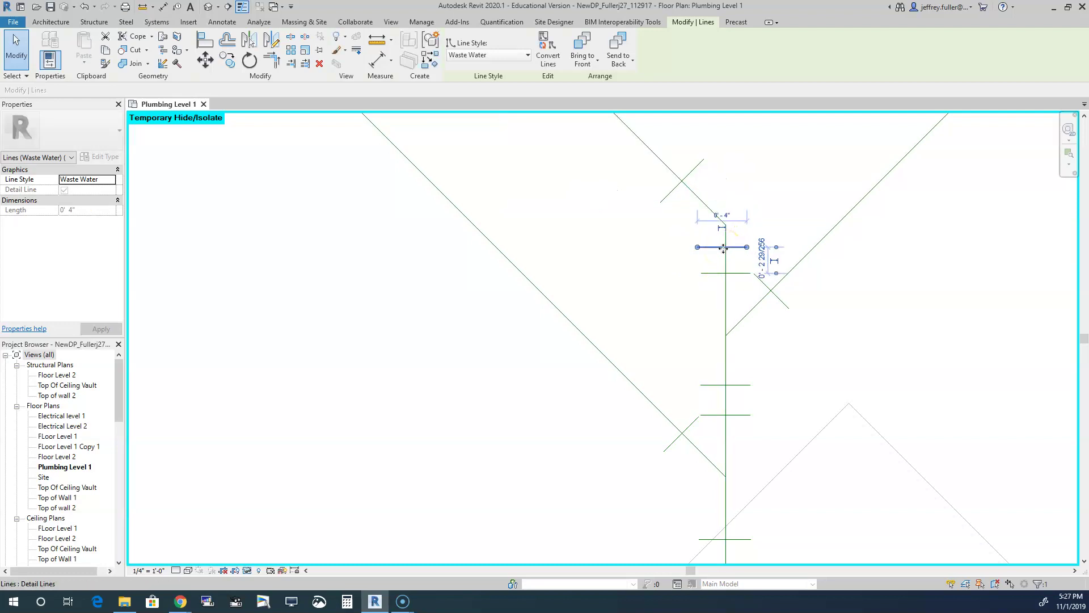
pyautogui.press('Right')
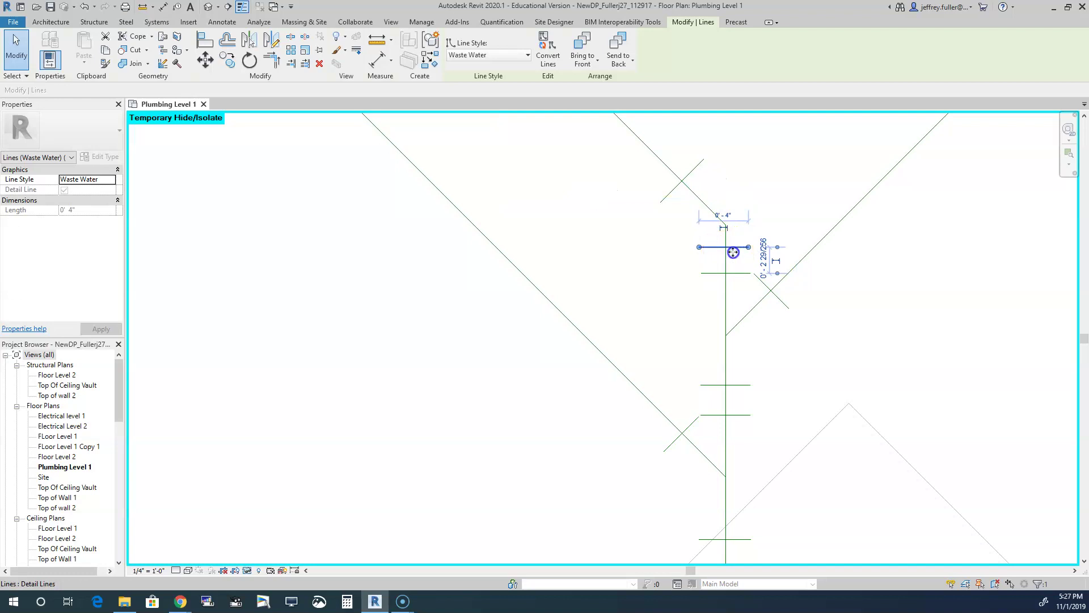
# - Move the main-line tick below the upper bend down to about 1/2" above the next tick
pyautogui.moveTo(733, 259); pyautogui.dragTo(732, 268)
pyautogui.click(802, 340)
pyautogui.scroll(-3, 792, 349)
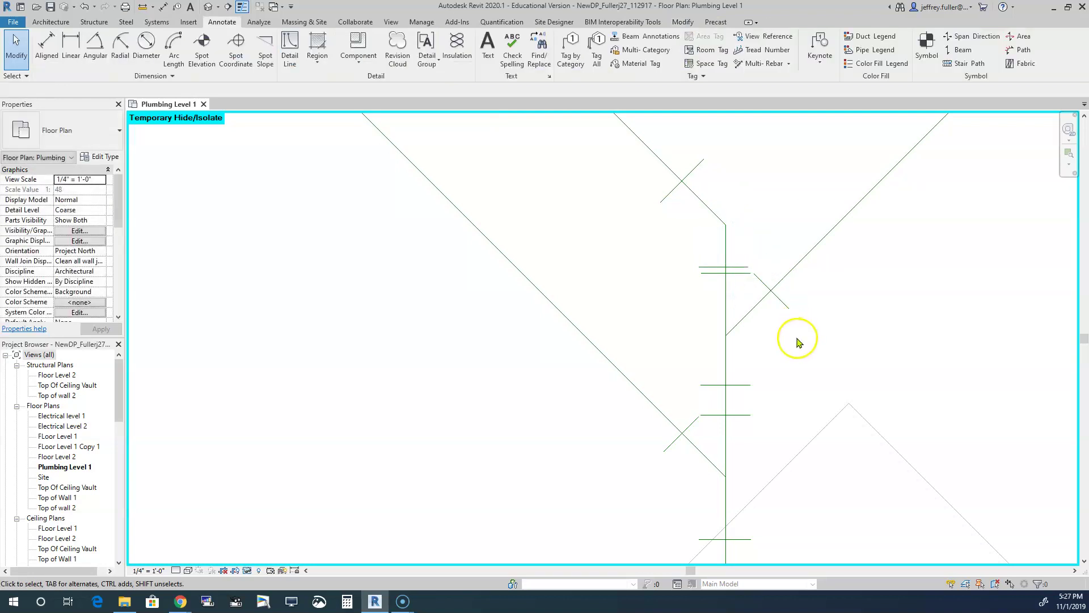
pyautogui.moveTo(783, 353); pyautogui.dragTo(747, 321, button='middle')
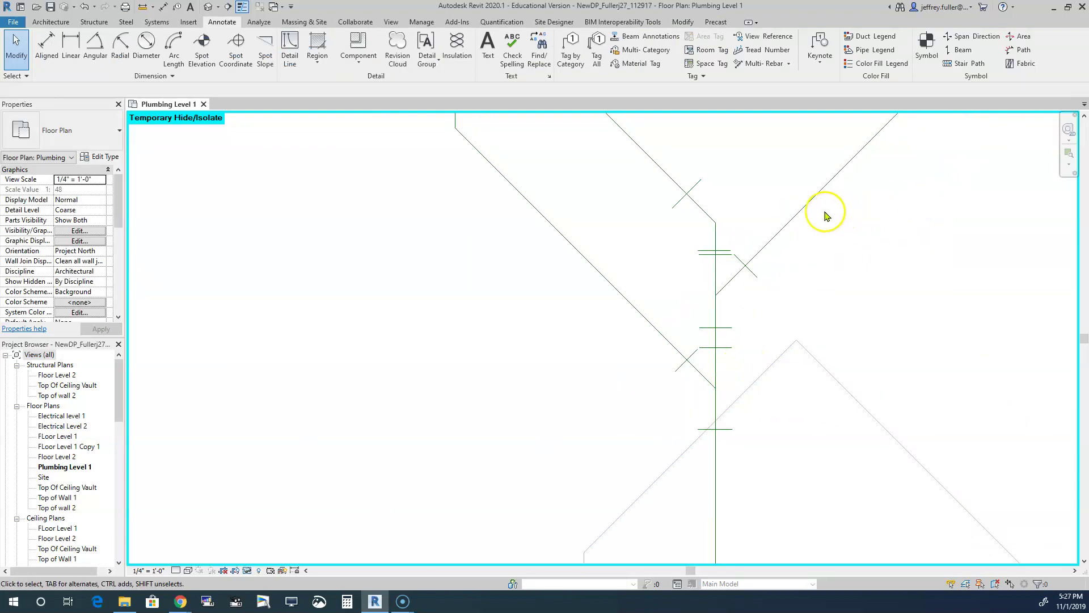
pyautogui.click(722, 250)
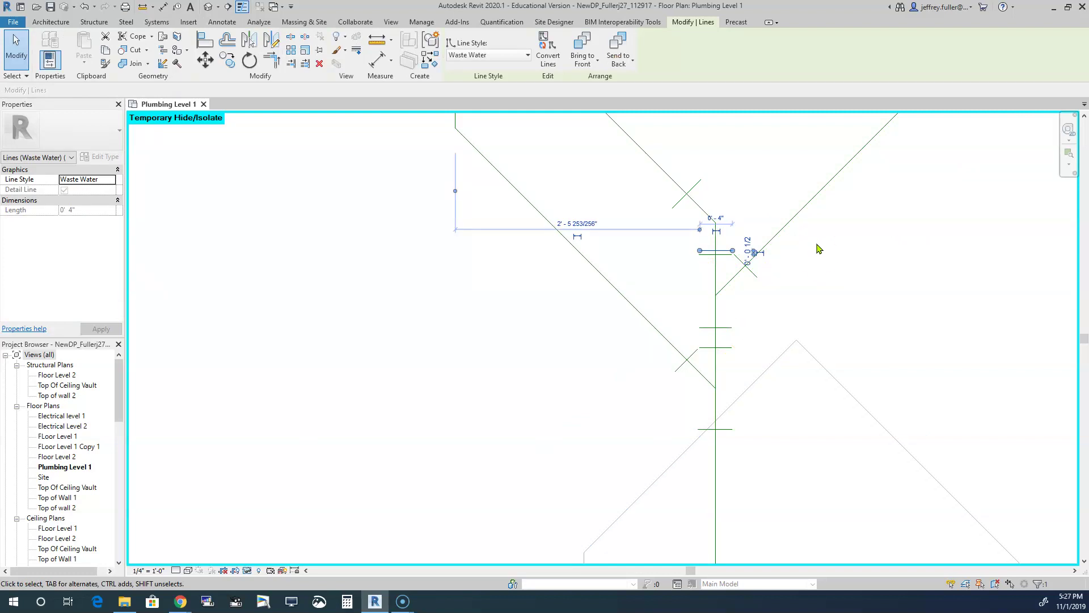
pyautogui.click(818, 259)
pyautogui.scroll(-2, 737, 341)
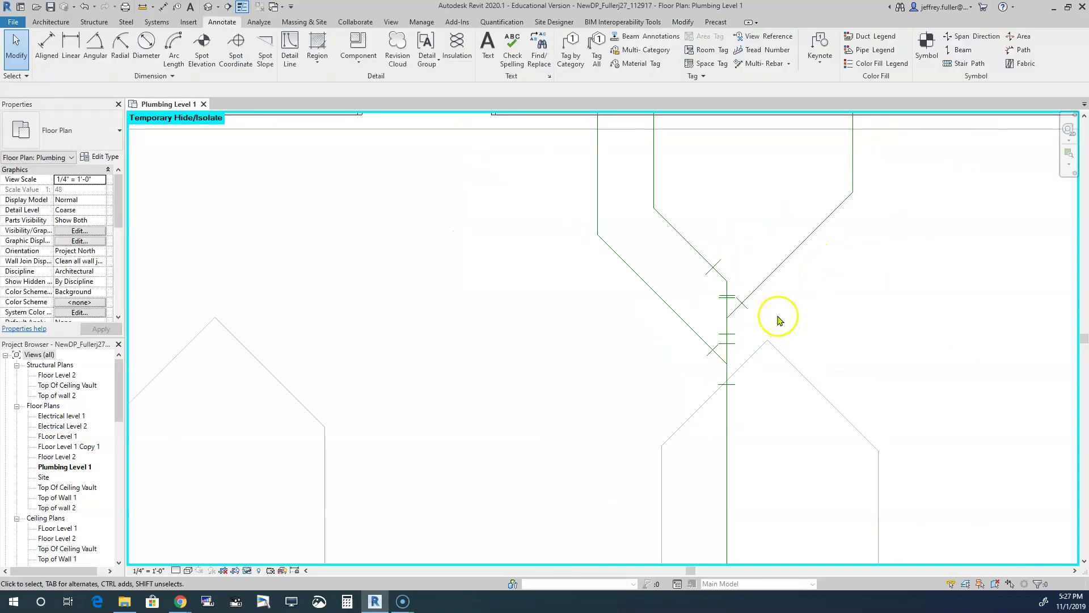
# - Try to align the ends of the two closely spaced main-line ticks below the upper bend with the Align tool
pyautogui.scroll(5, 721, 284)
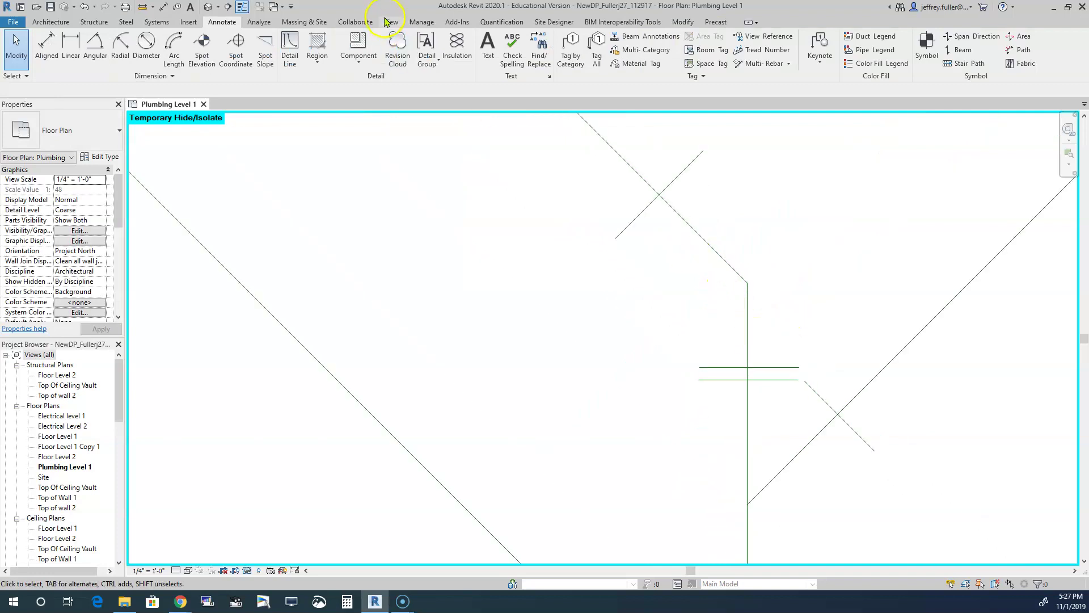
pyautogui.click(681, 22)
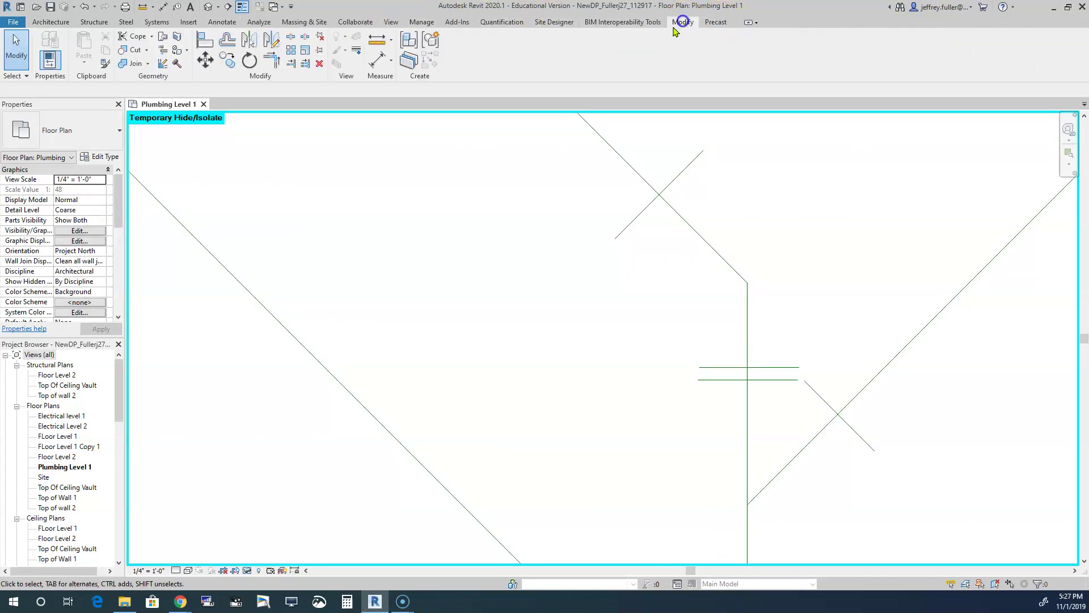
pyautogui.click(213, 43)
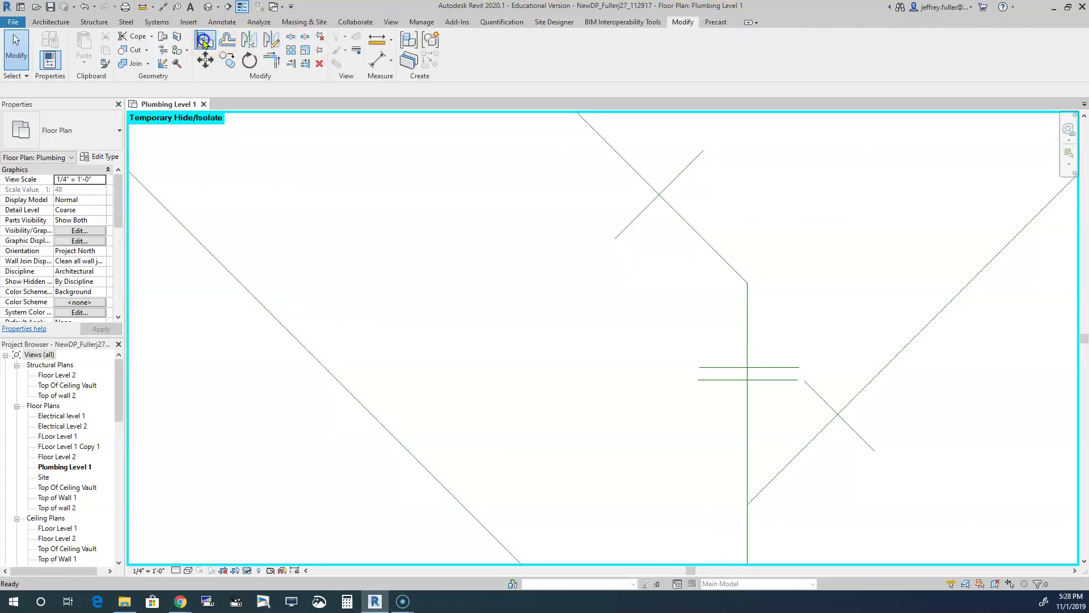
pyautogui.click(699, 368)
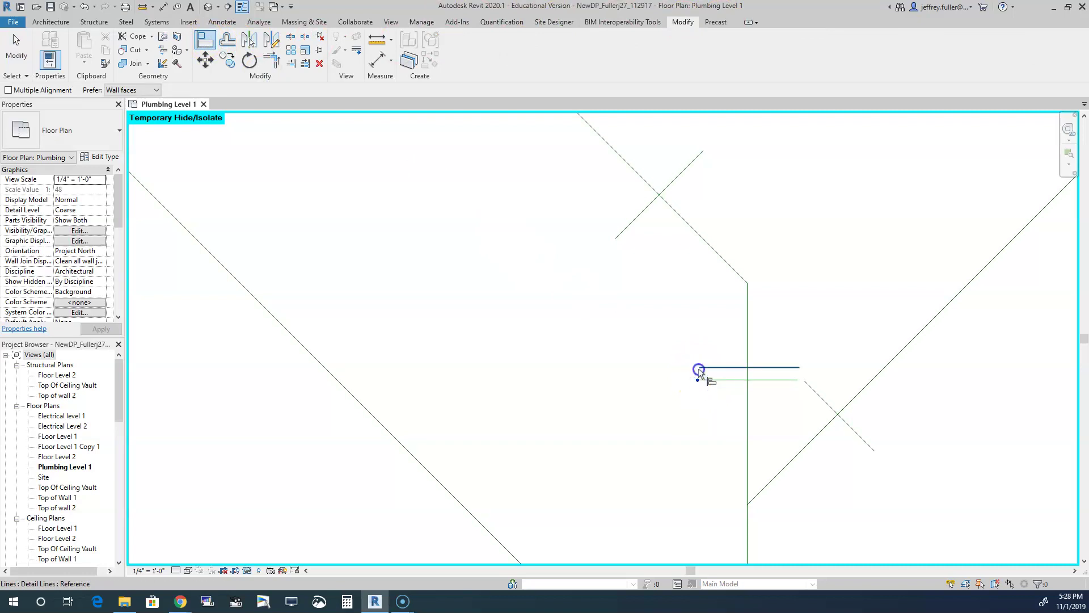
pyautogui.click(699, 369)
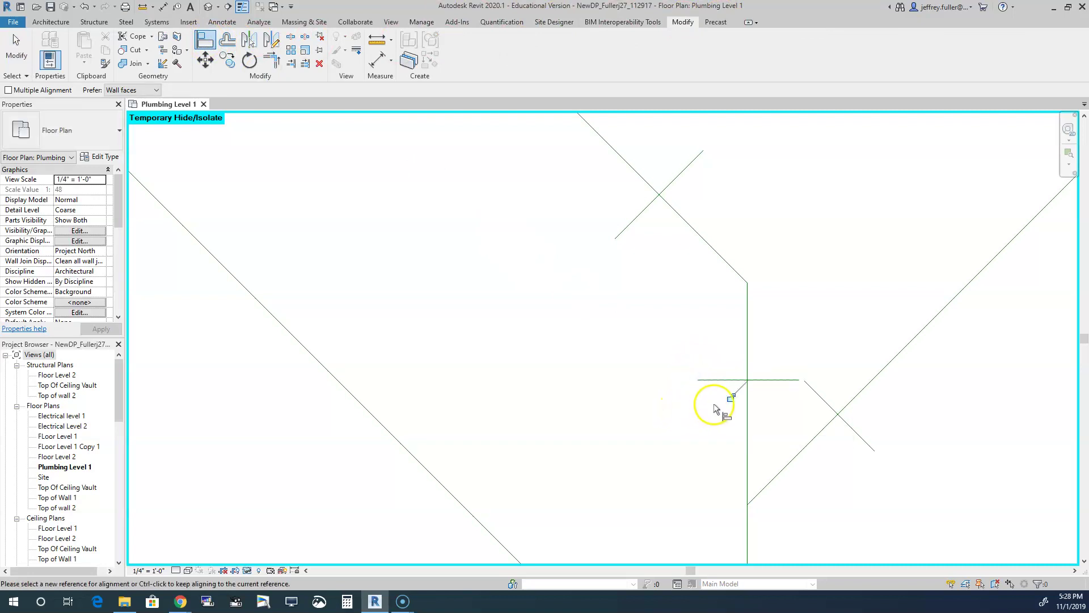
pyautogui.click(729, 402)
pyautogui.press('Escape')
pyautogui.press('Escape')
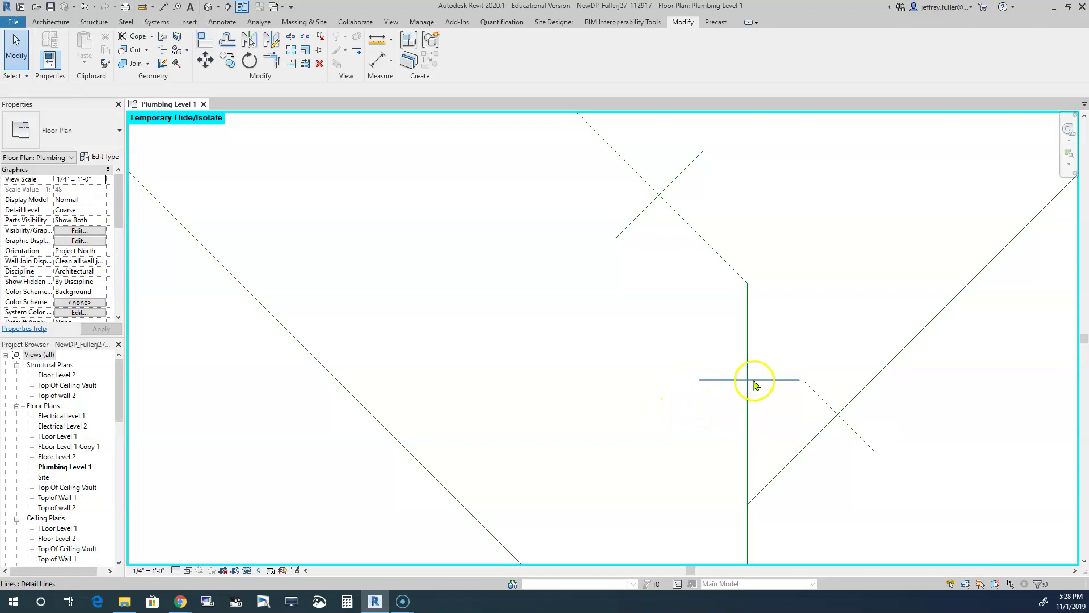
# - Nudge the upper of the two overlapping main-line ticks up to about 3/4" above the other tick
pyautogui.click(753, 379)
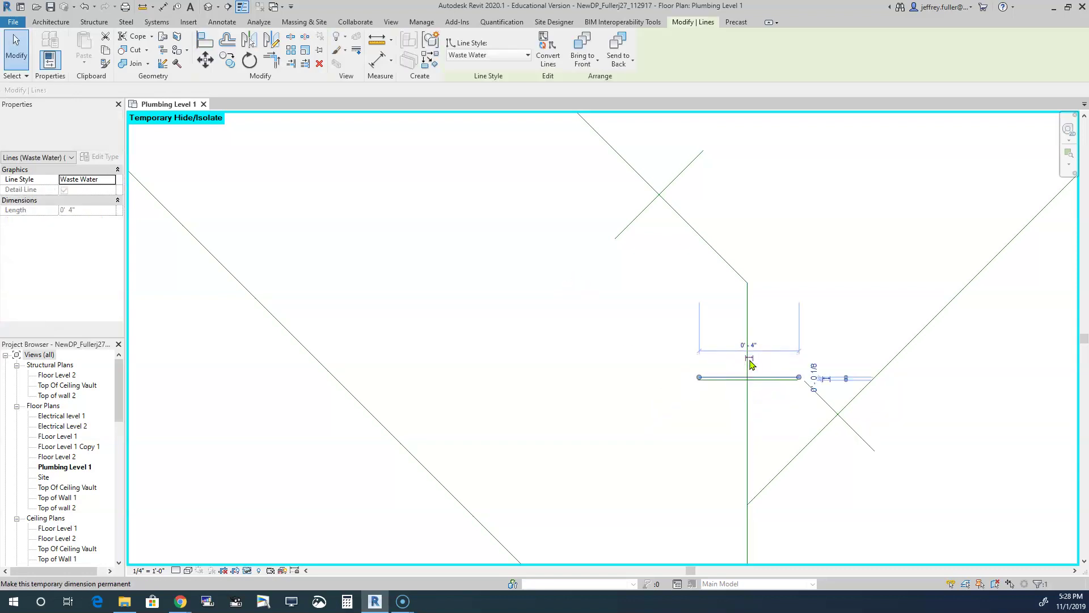
pyautogui.press('Up')
pyautogui.press('Up')
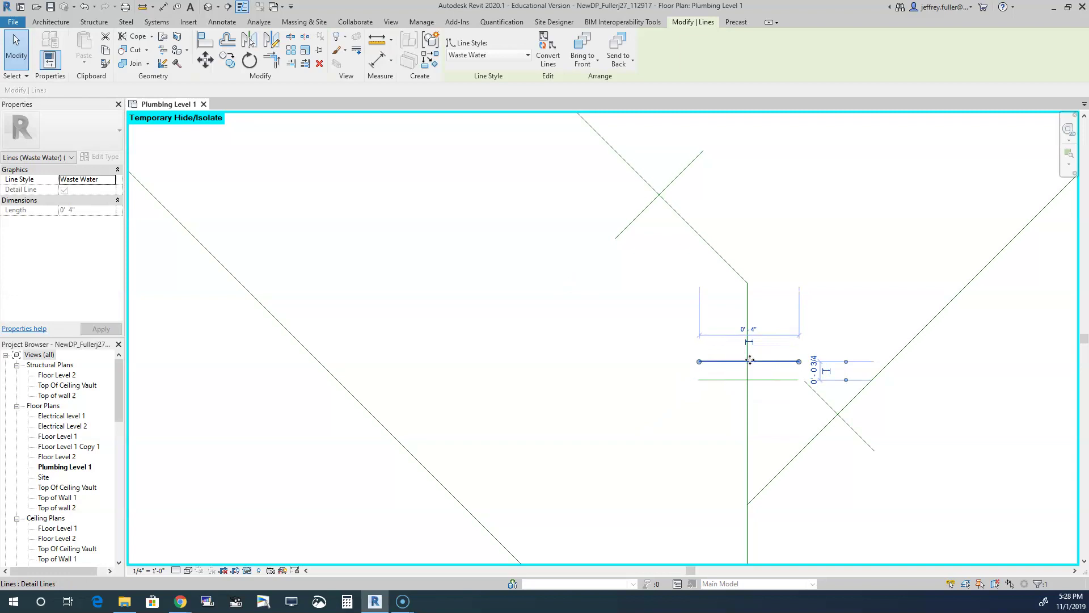
pyautogui.click(750, 354)
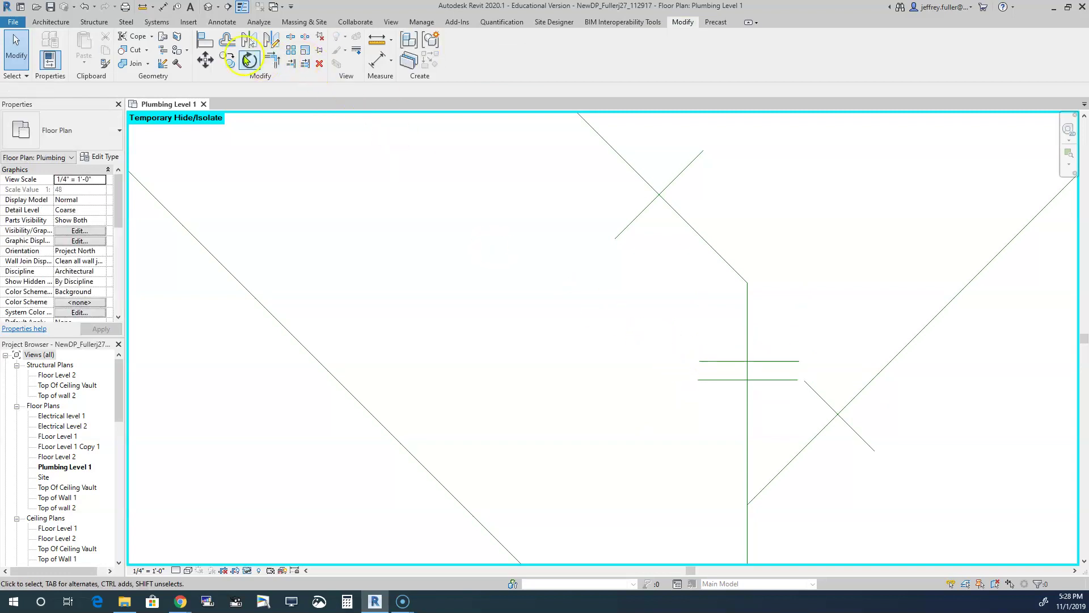
pyautogui.click(210, 41)
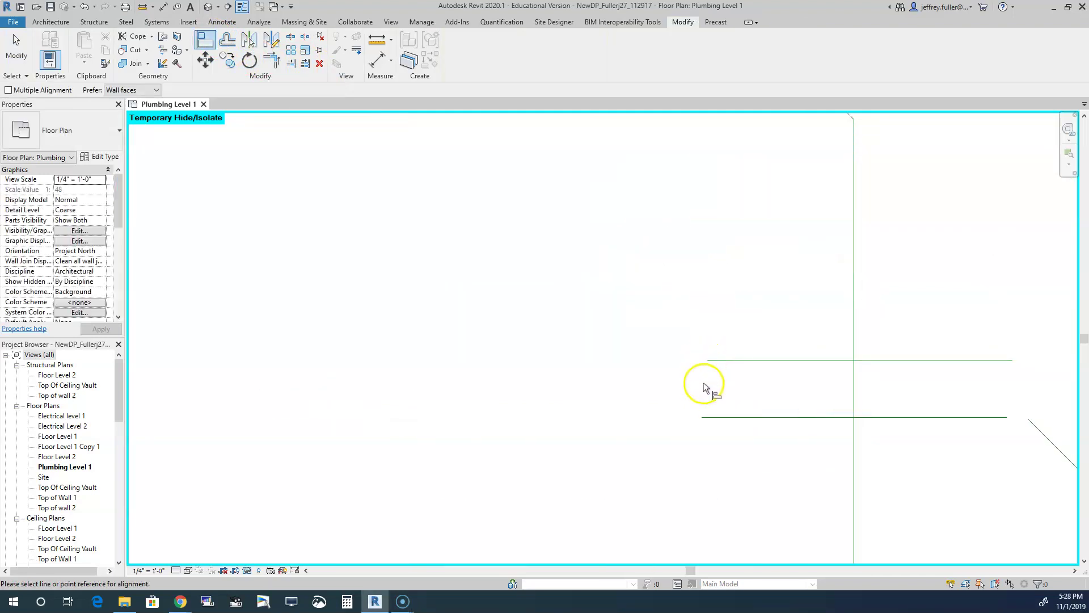
pyautogui.press('Escape')
pyautogui.click(745, 363)
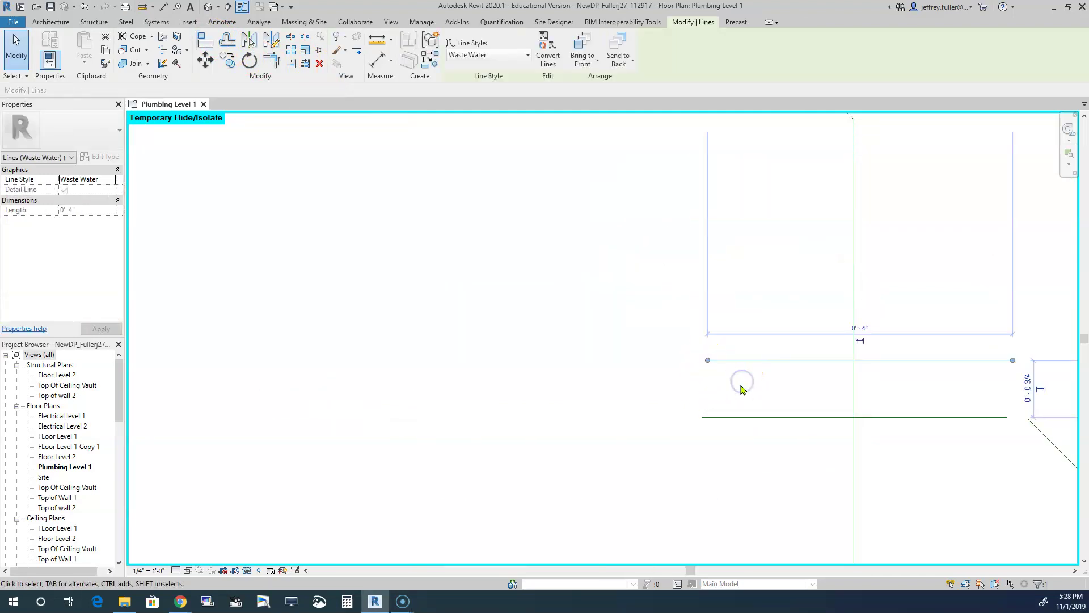
pyautogui.press('Escape')
# - Examine the waste water piping layout across the floor plan, from the bathroom fixtures and kitchen sink to the main line leaving the building
pyautogui.scroll(-5, 743, 390)
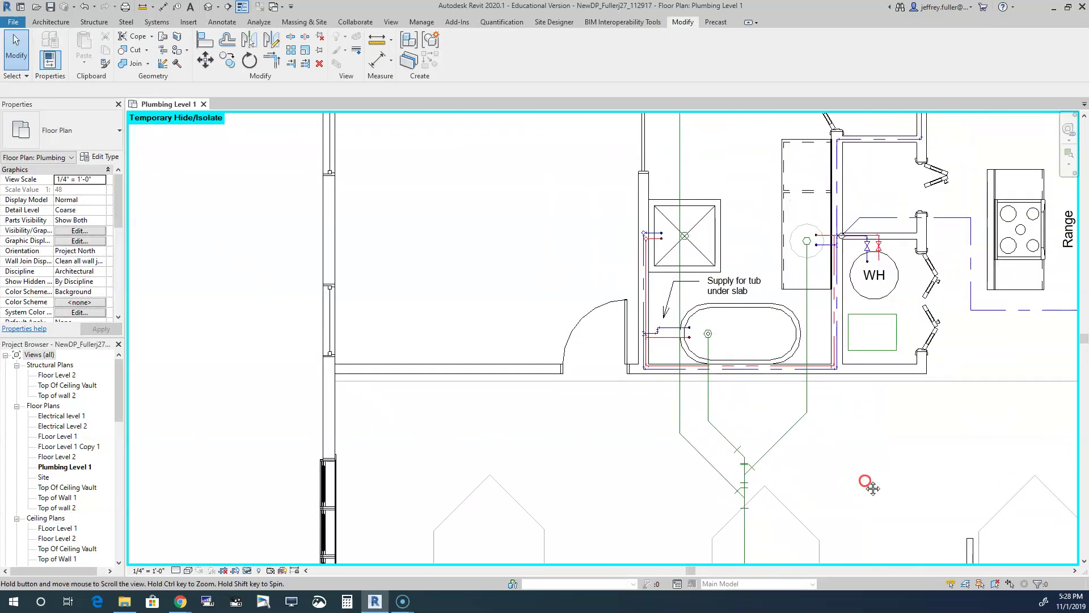
pyautogui.scroll(-6, 828, 482)
pyautogui.scroll(10, 840, 468)
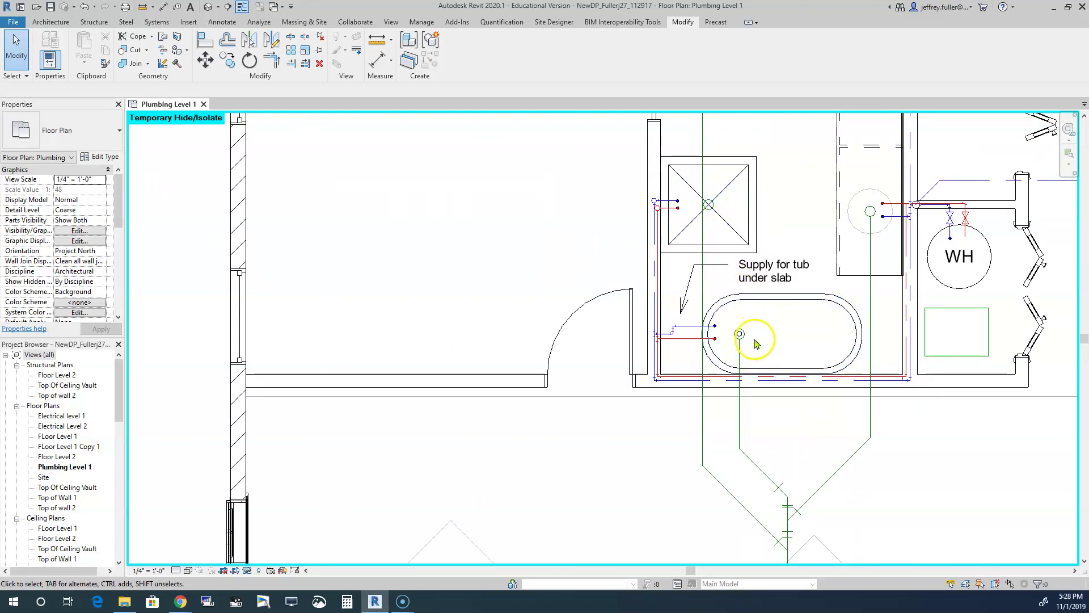
pyautogui.scroll(-3, 814, 452)
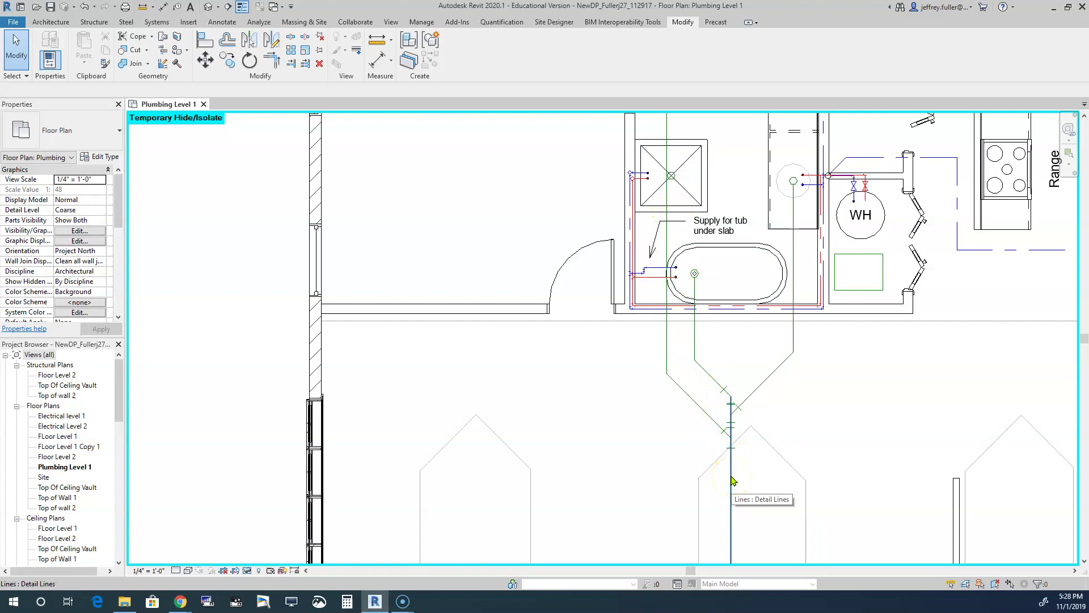
pyautogui.scroll(-3, 828, 443)
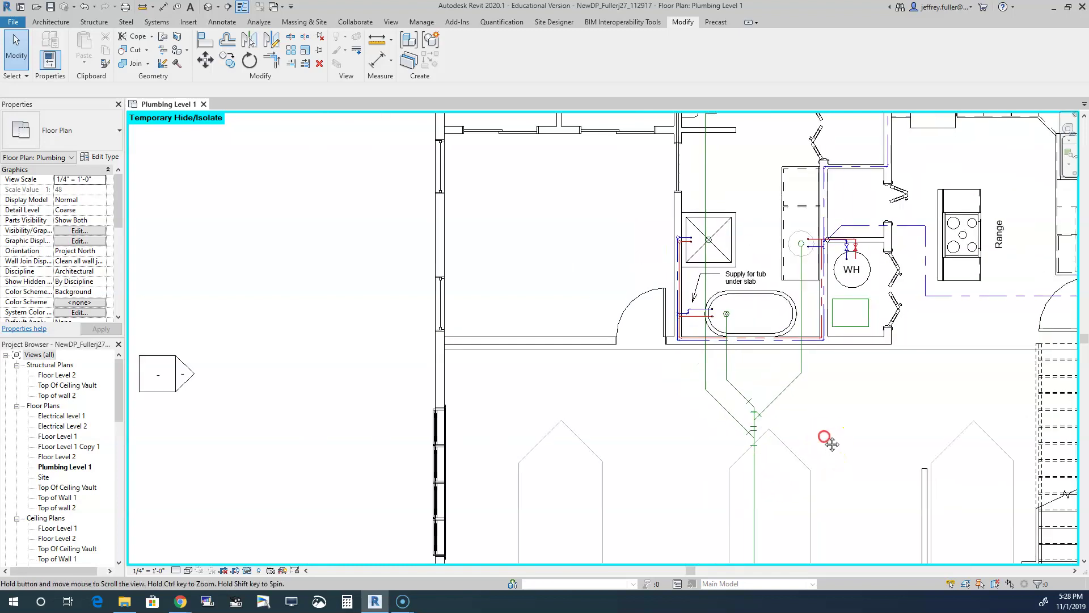
pyautogui.scroll(-1, 761, 355)
pyautogui.moveTo(766, 358); pyautogui.dragTo(703, 427, button='middle')
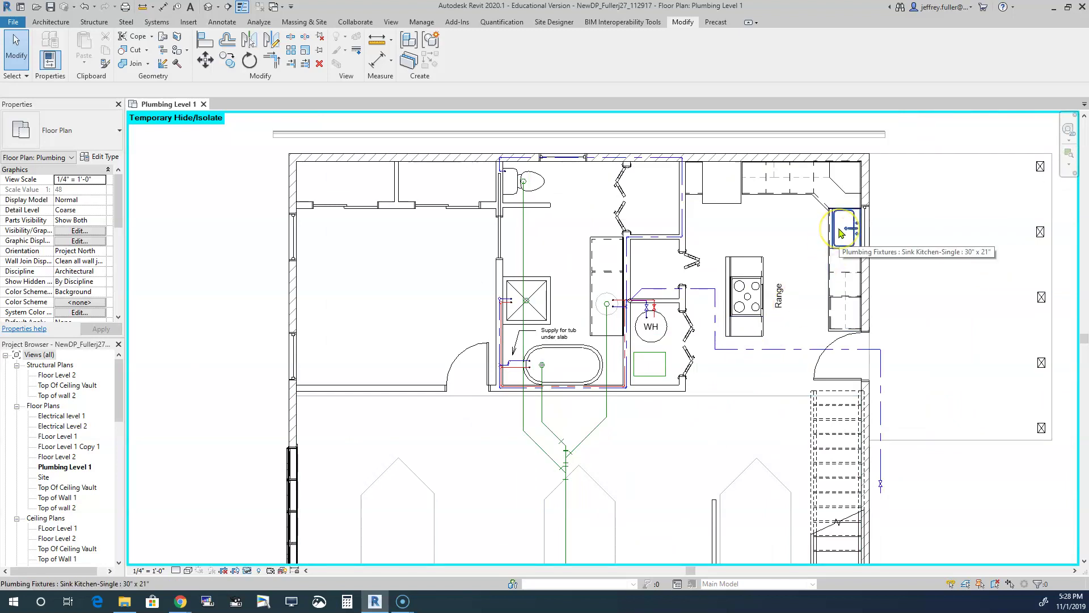
pyautogui.click(803, 333)
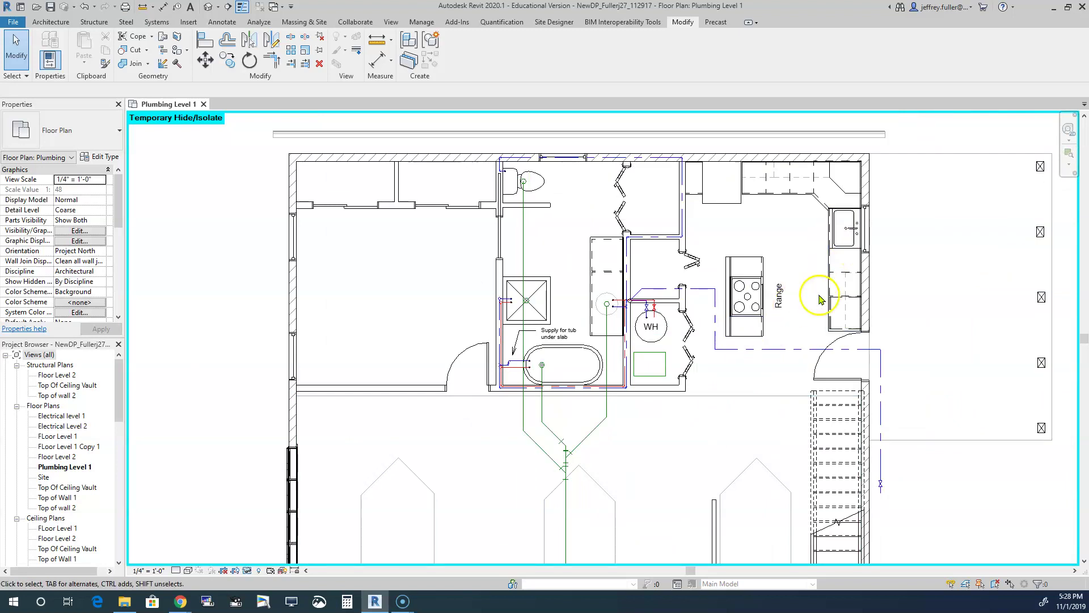
pyautogui.scroll(-3, 692, 428)
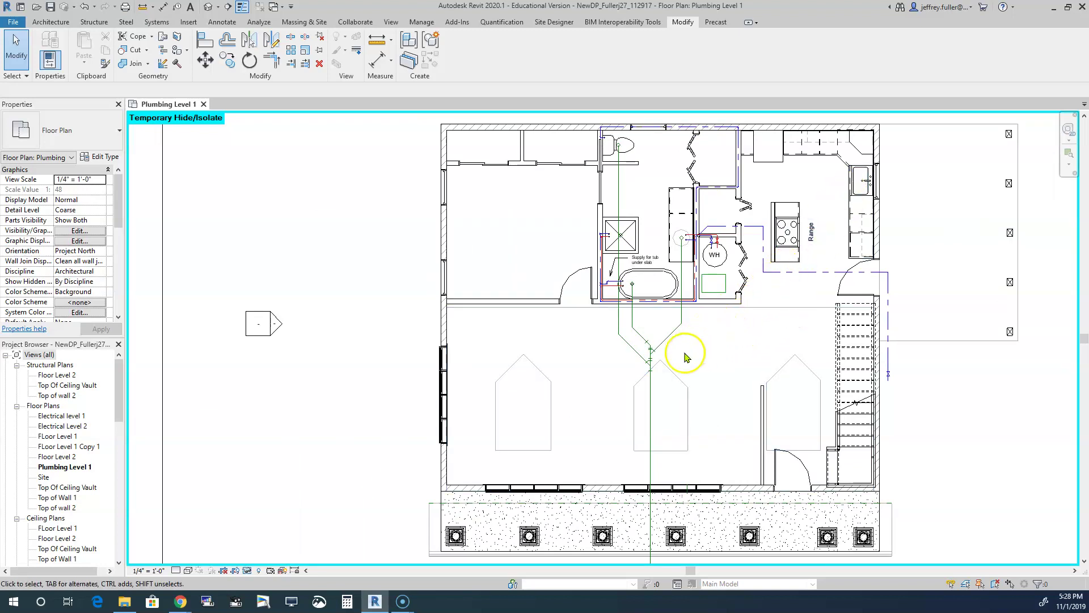
pyautogui.scroll(-2, 734, 340)
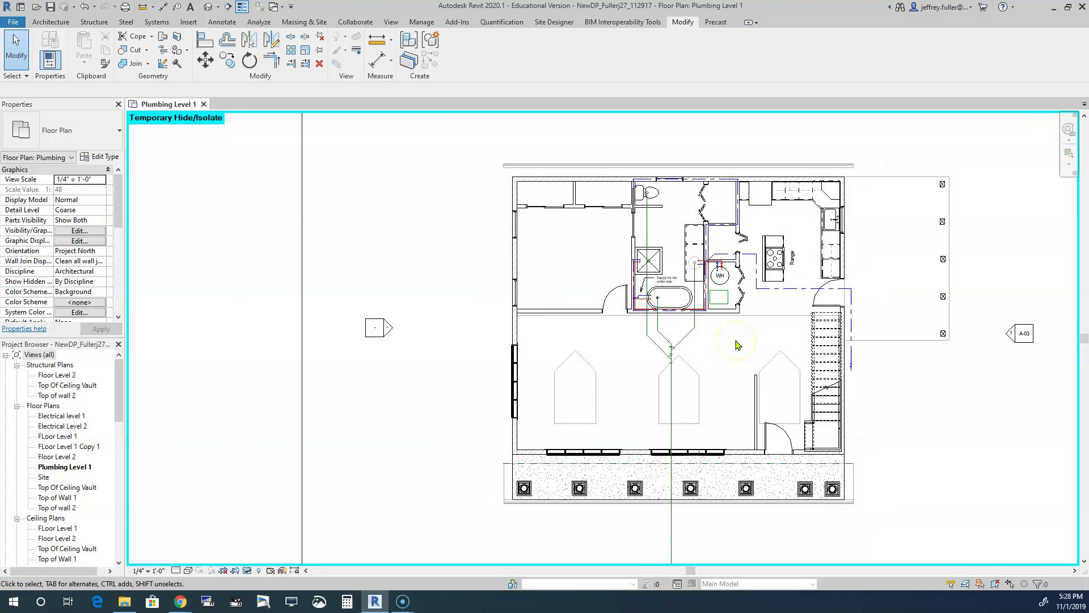
pyautogui.scroll(4, 733, 356)
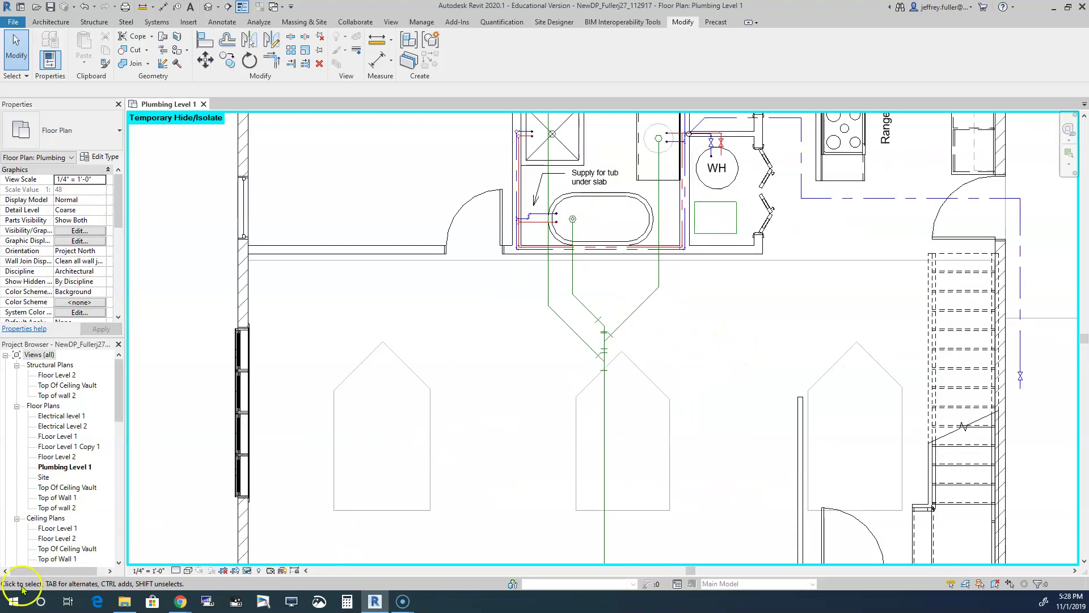